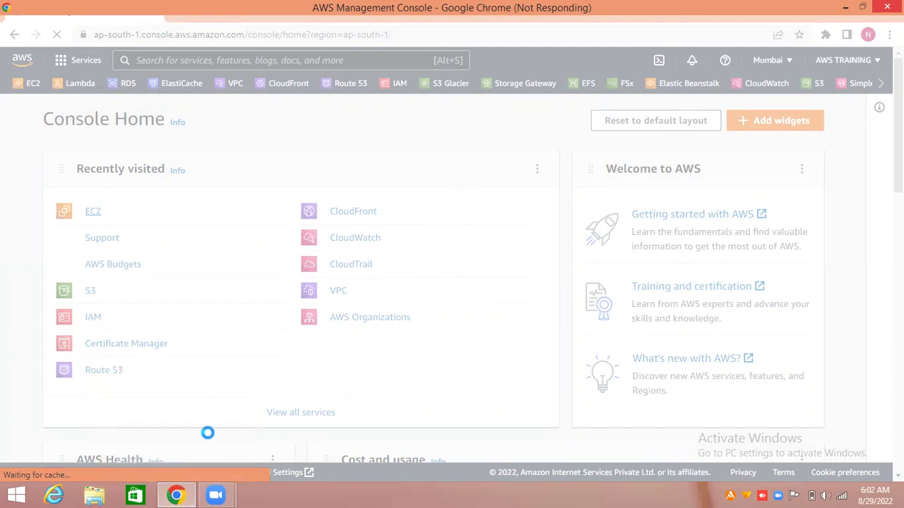
left_click(180, 494)
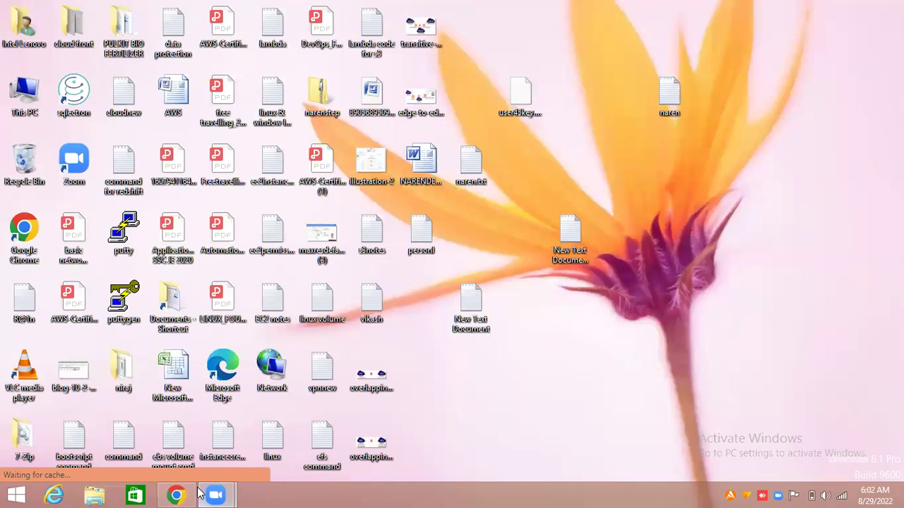
left_click(182, 494)
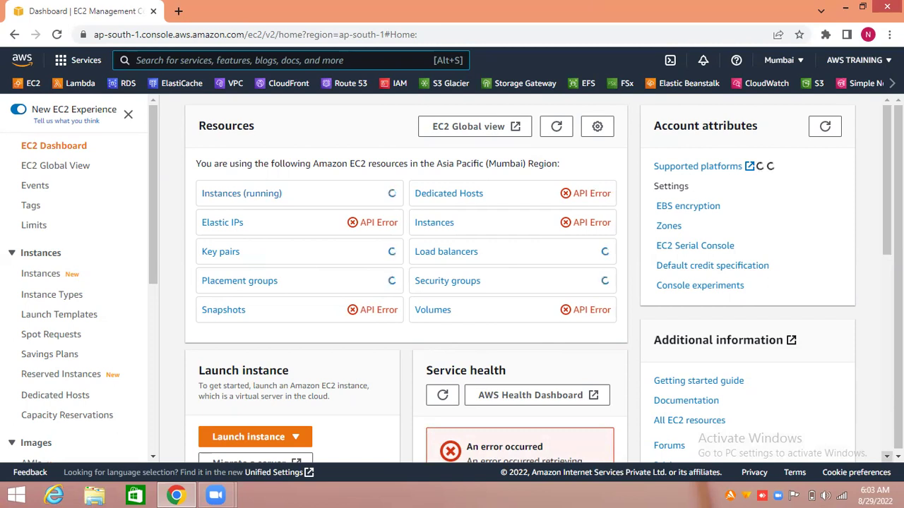
scroll(536, 275, "down", 2)
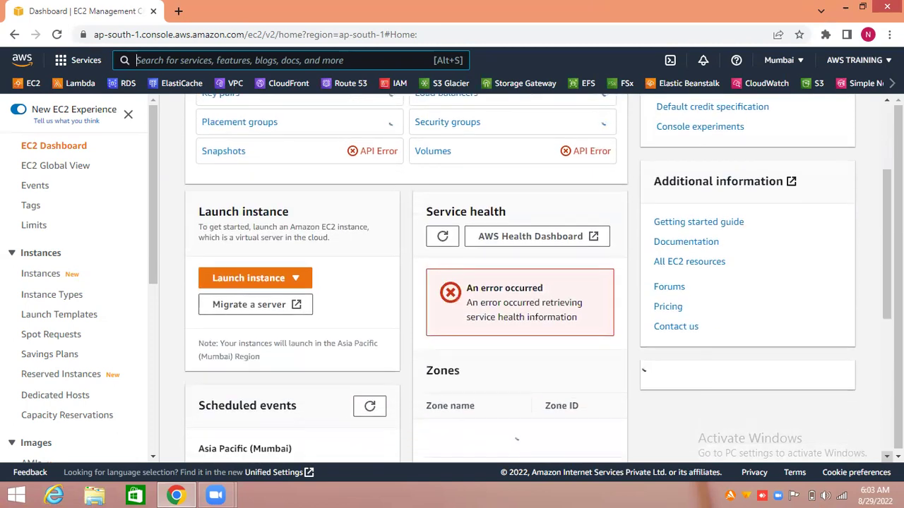
scroll(536, 275, "down", 3)
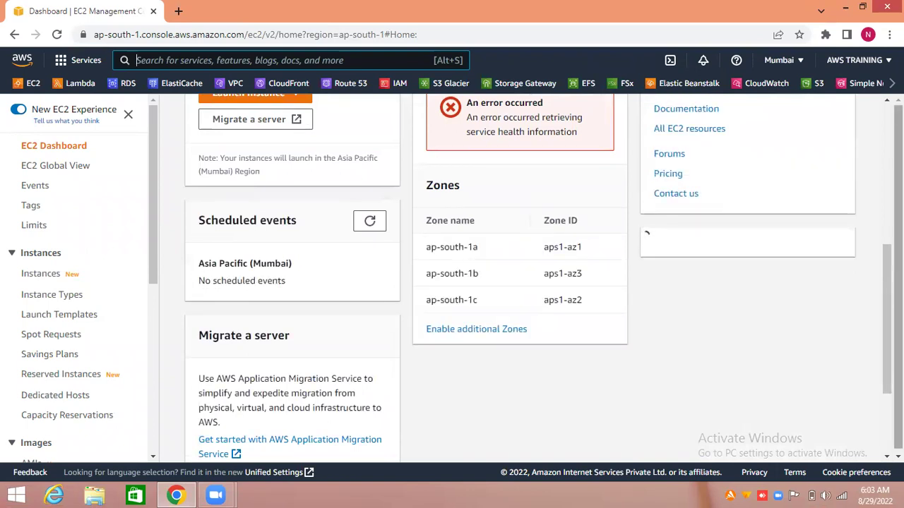
scroll(518, 275, "up", 5)
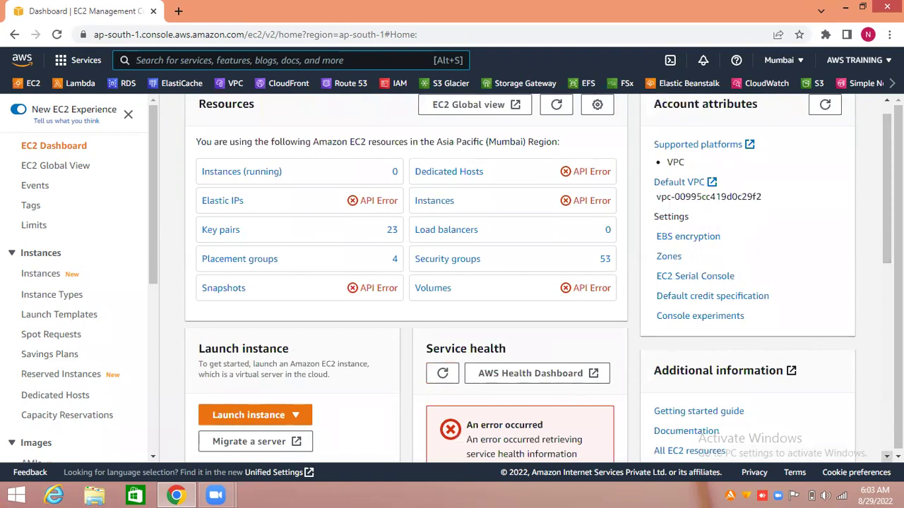
scroll(883, 455, "down", 2)
scroll(519, 278, "down", 3)
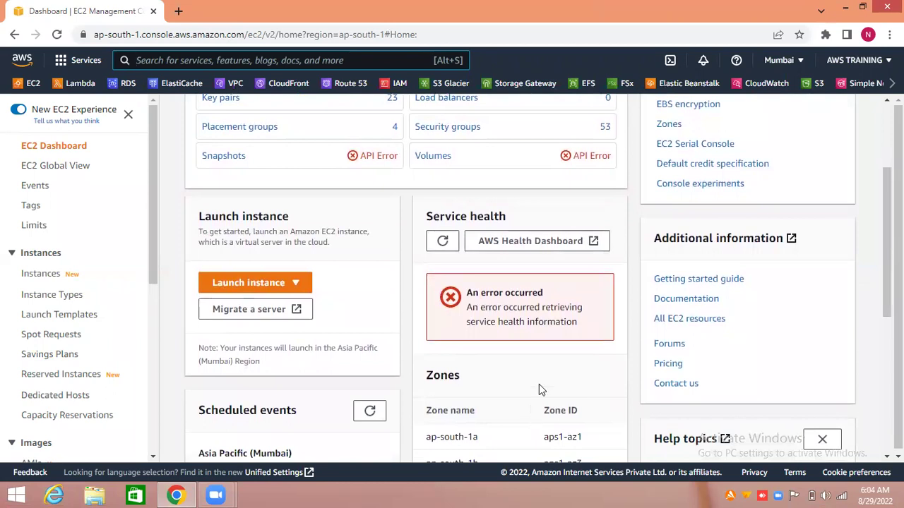
Switch the console region to Asia Pacific (Singapore), ap-southeast-1
left_click(754, 74)
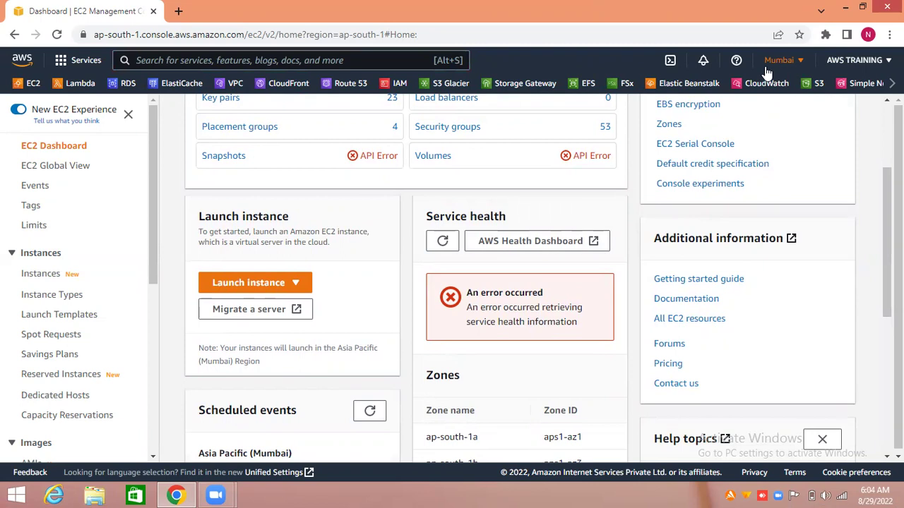
left_click(767, 71)
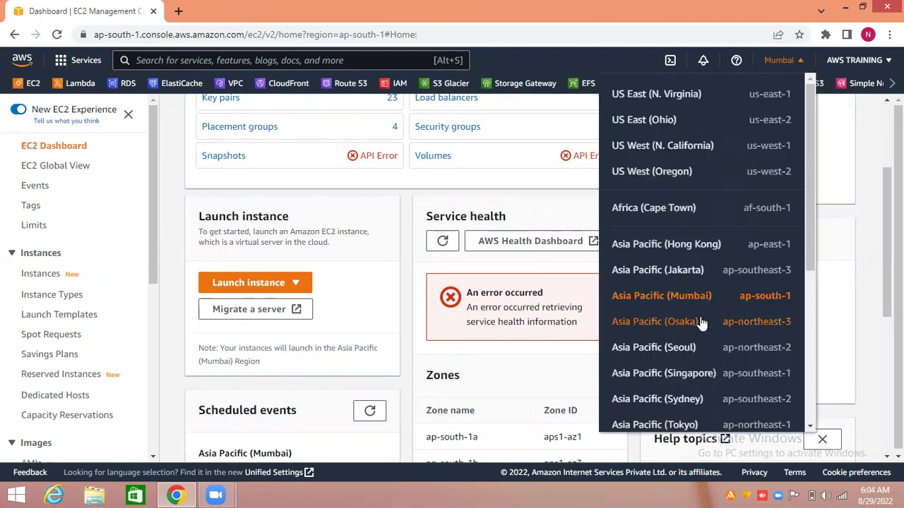
left_click(683, 379)
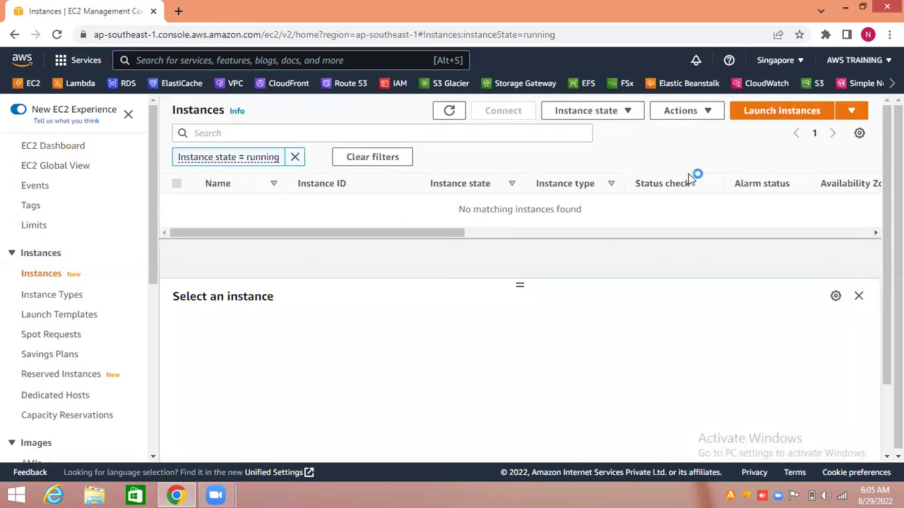
Start launching a new EC2 instance and name it window-ec2-instance
left_click(780, 111)
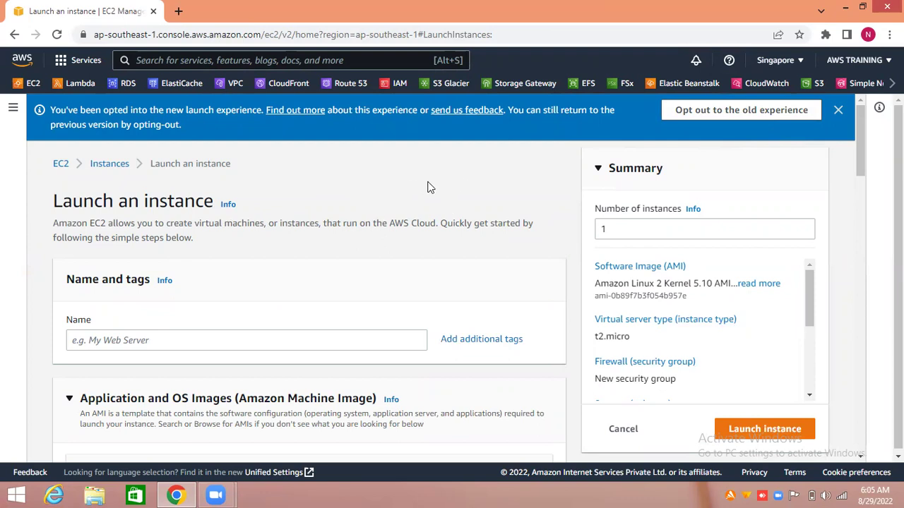
scroll(427, 187, "down", 2)
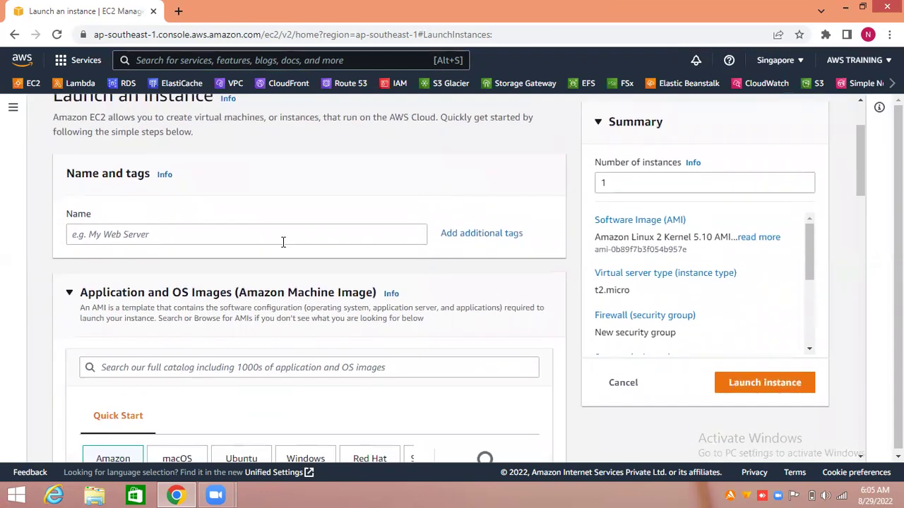
left_click(160, 240)
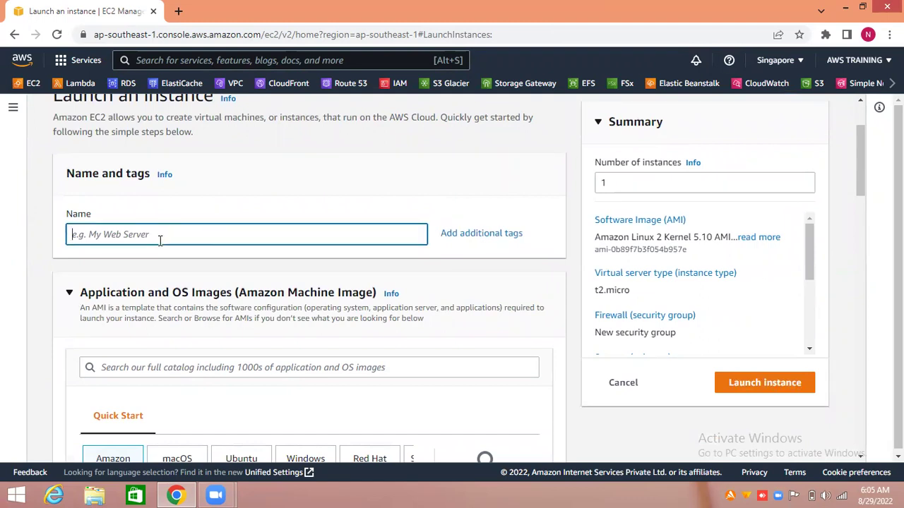
type("window-ec2")
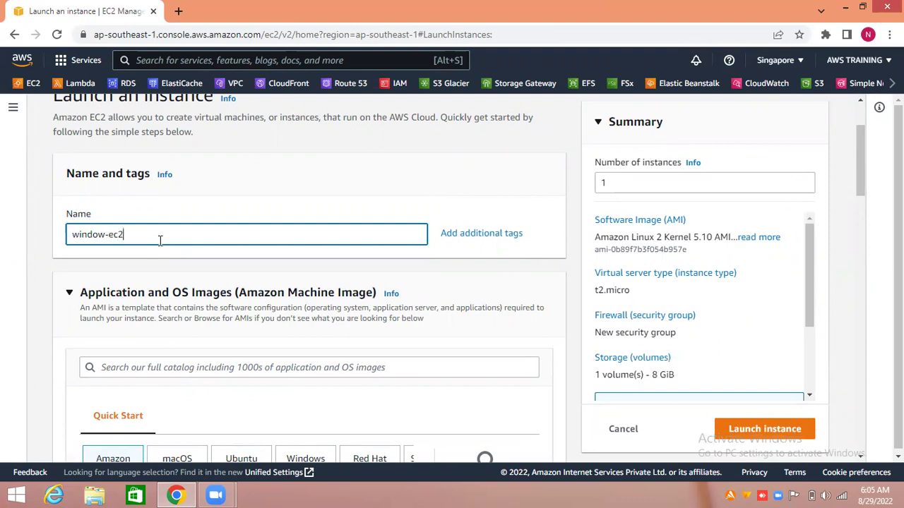
type("-instance")
left_click(374, 176)
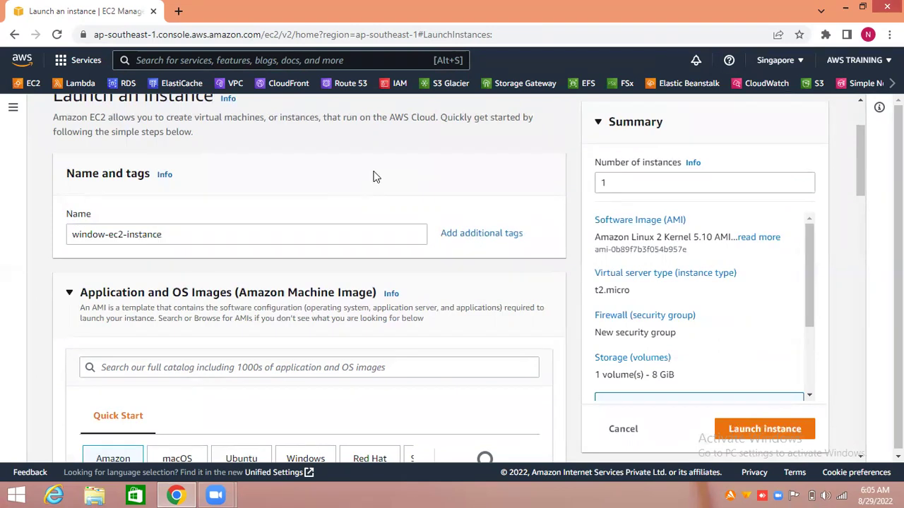
Choose the Windows quick-start image Microsoft Windows Server 2019 Base as the instance's AMI
scroll(374, 177, "down", 1)
scroll(374, 176, "down", 1)
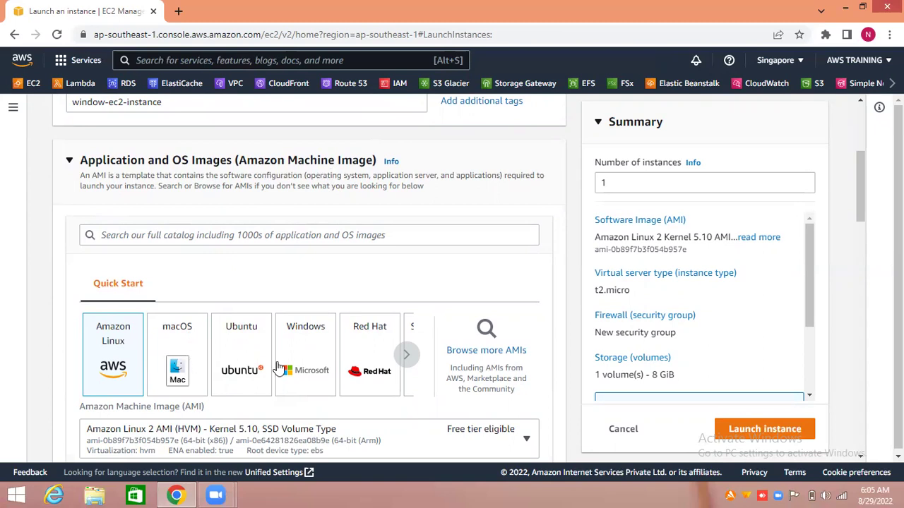
left_click(321, 344)
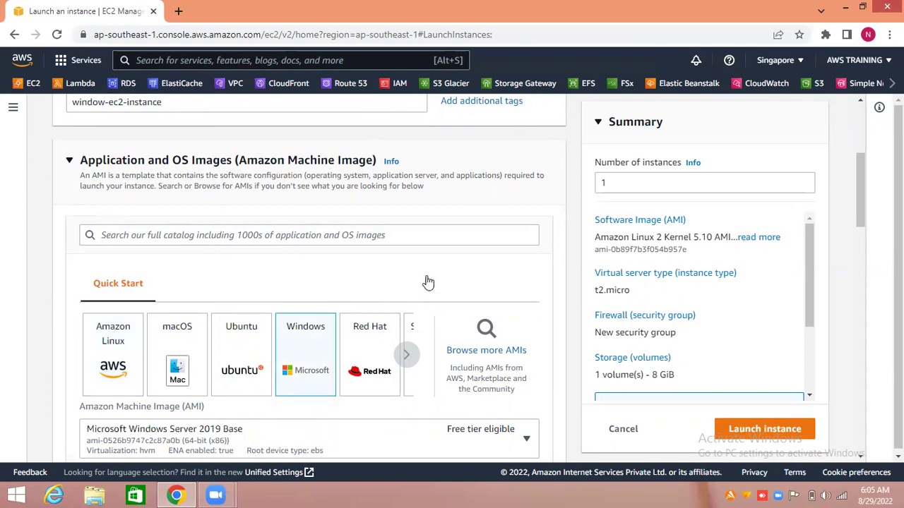
scroll(437, 277, "down", 1)
scroll(437, 277, "down", 2)
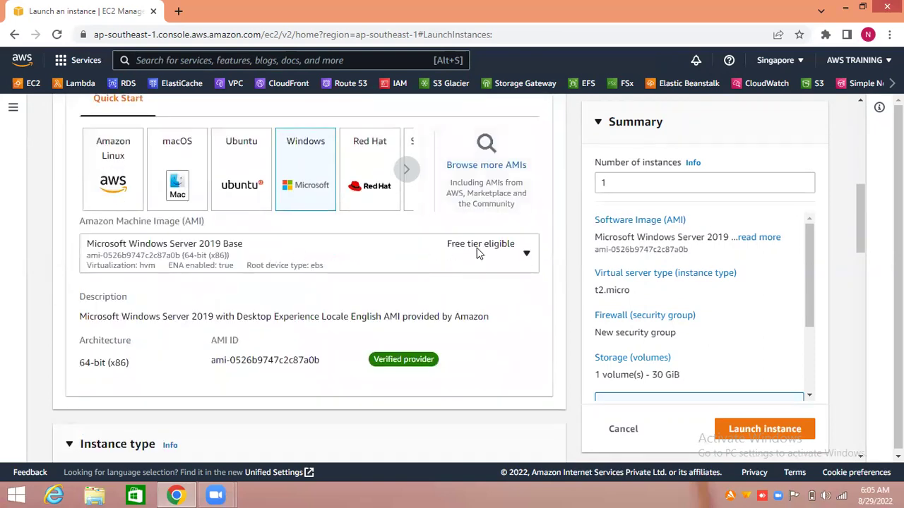
left_click(519, 264)
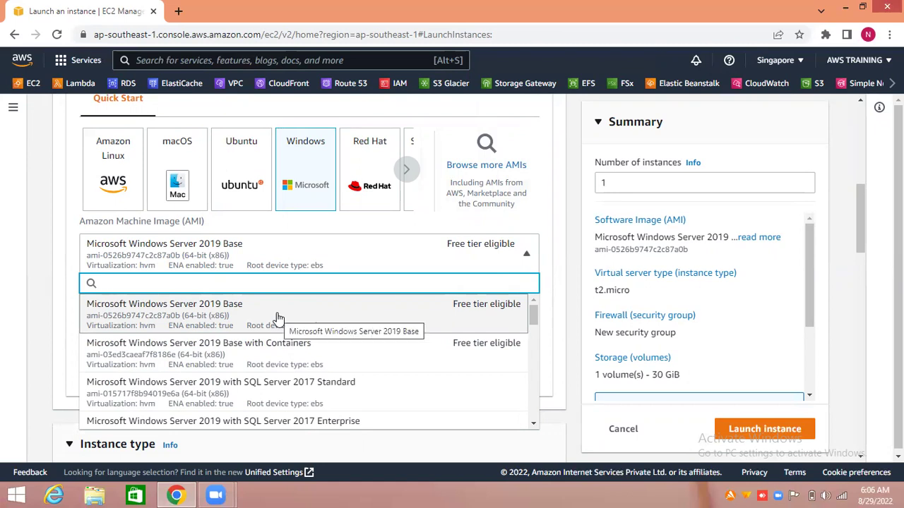
left_click(317, 313)
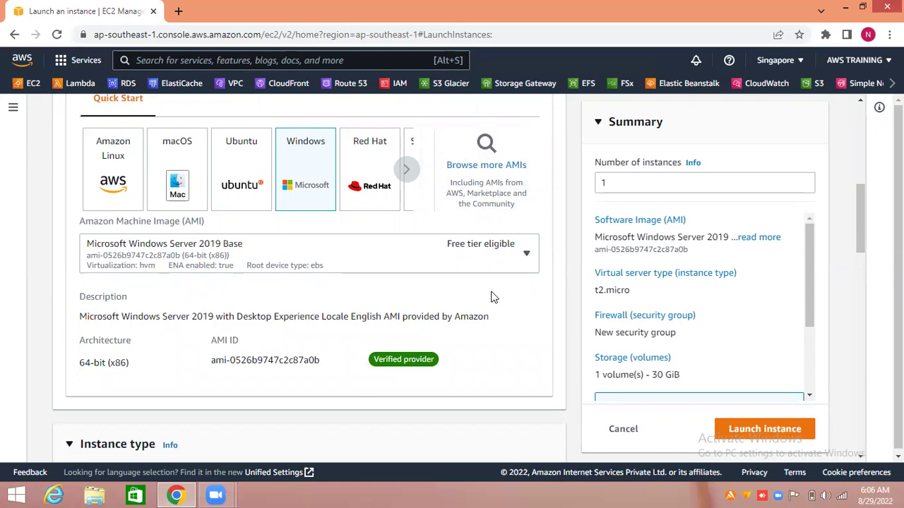
Examine the available instance types and their specifications, keeping t2.micro selected
scroll(492, 296, "down", 3)
scroll(492, 296, "down", 1)
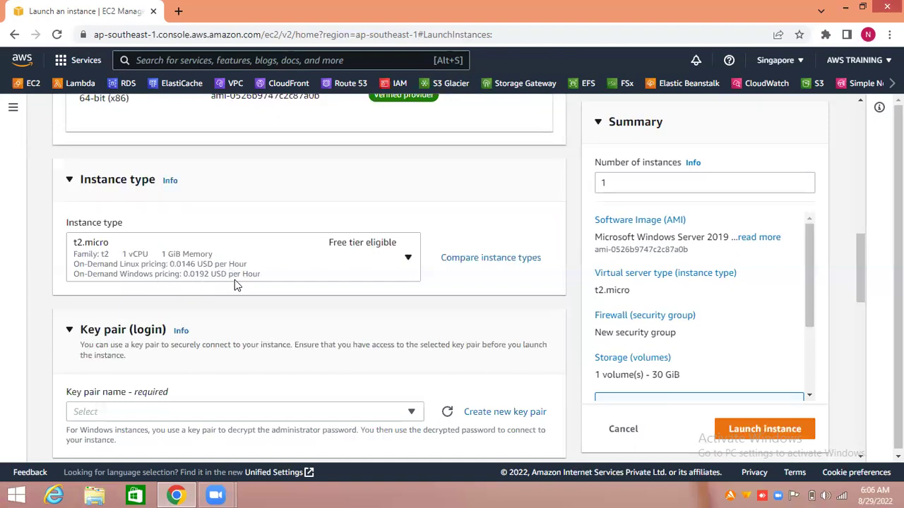
left_click(379, 263)
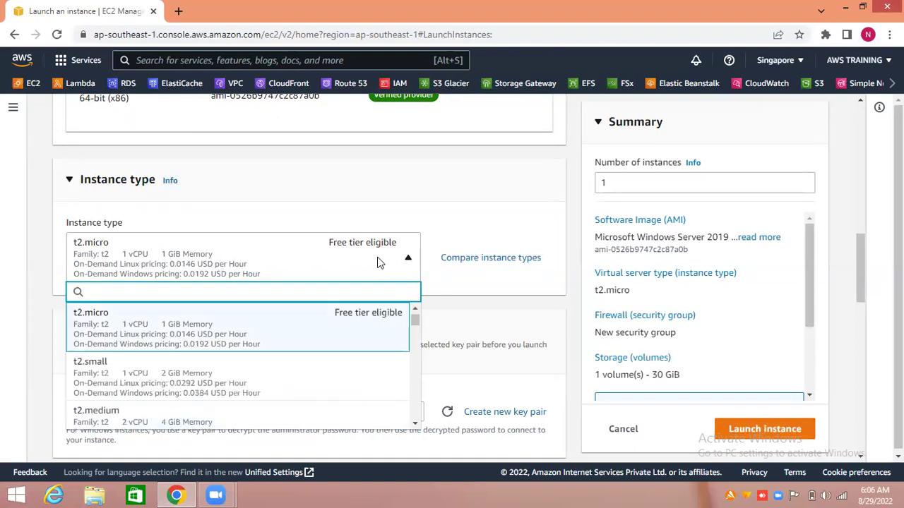
left_click(415, 424)
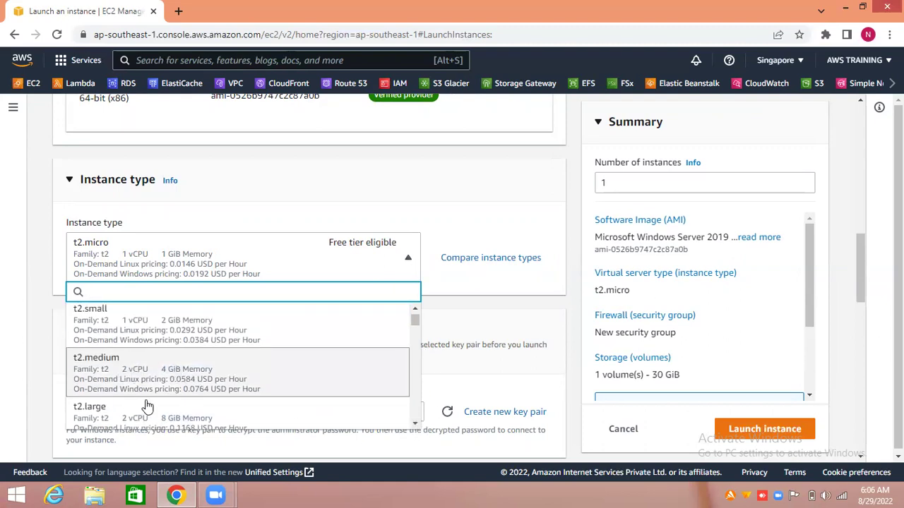
left_click(415, 421)
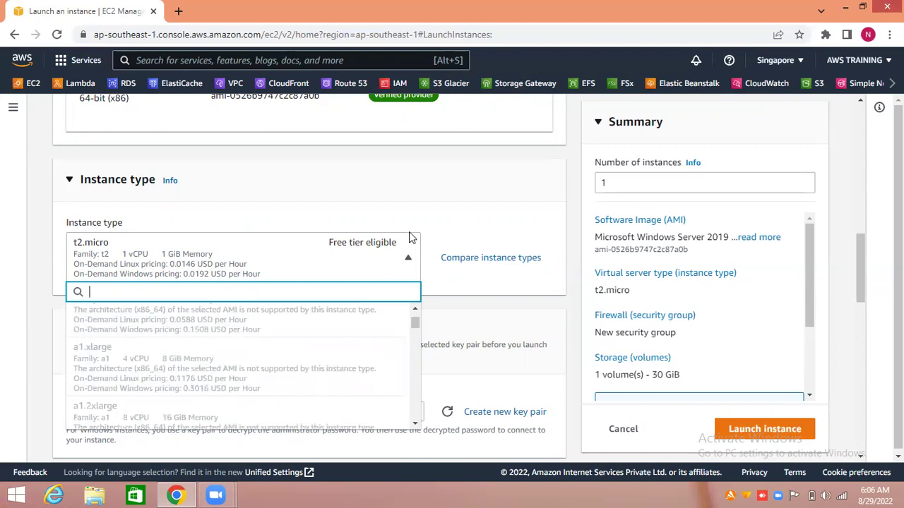
left_click(446, 196)
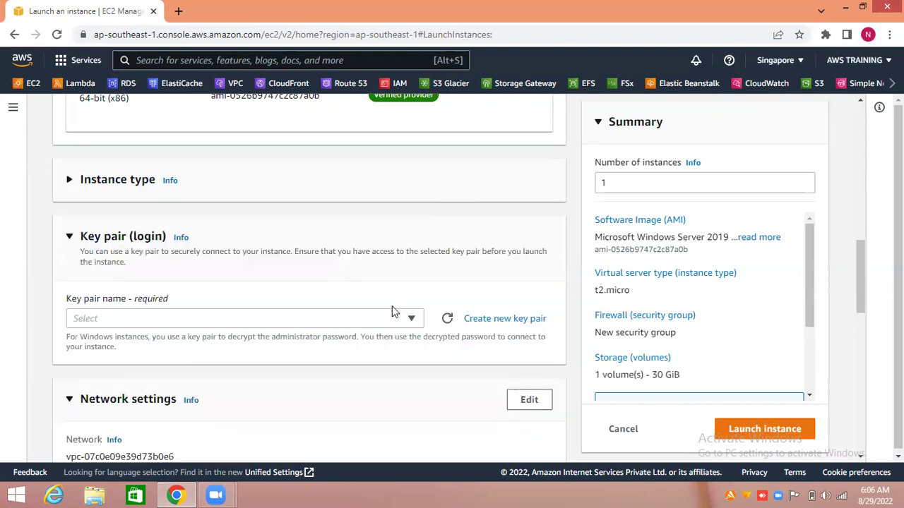
left_click(68, 181)
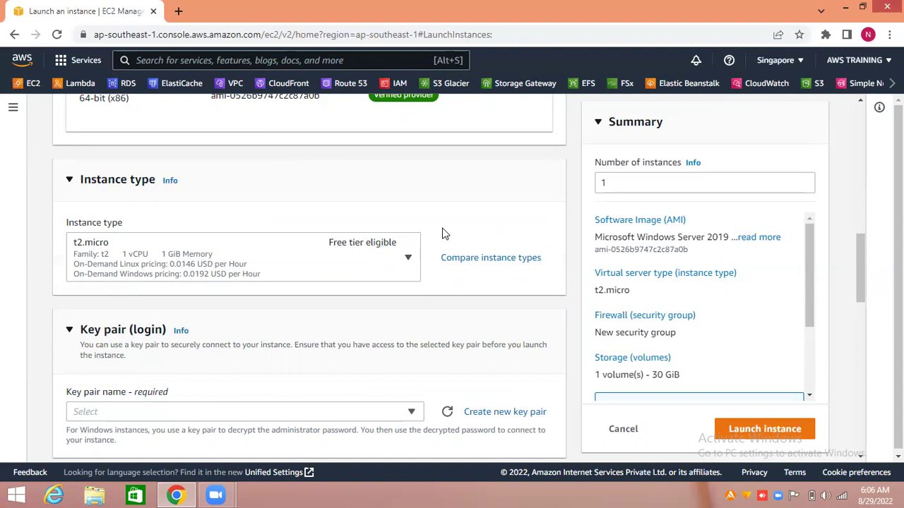
Create a new key pair named windowkey2 in .pem format for logging in to the instance
scroll(443, 234, "down", 3)
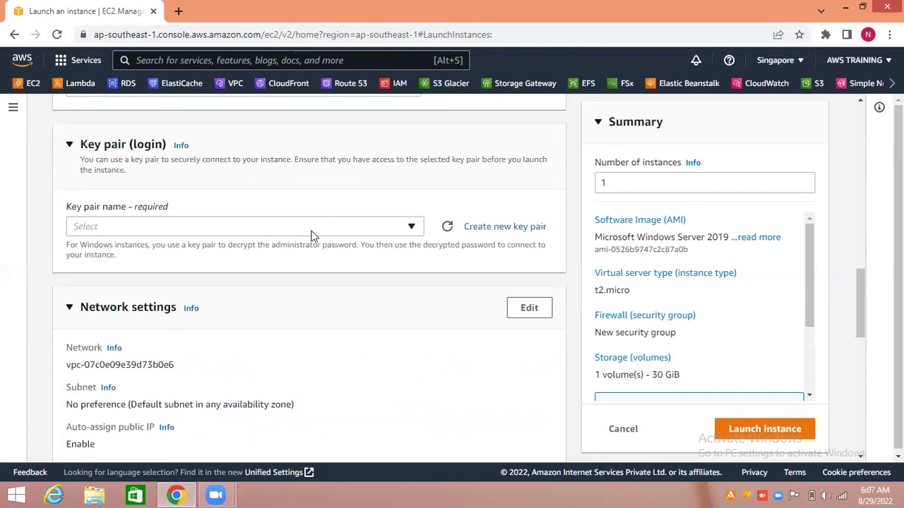
left_click(404, 230)
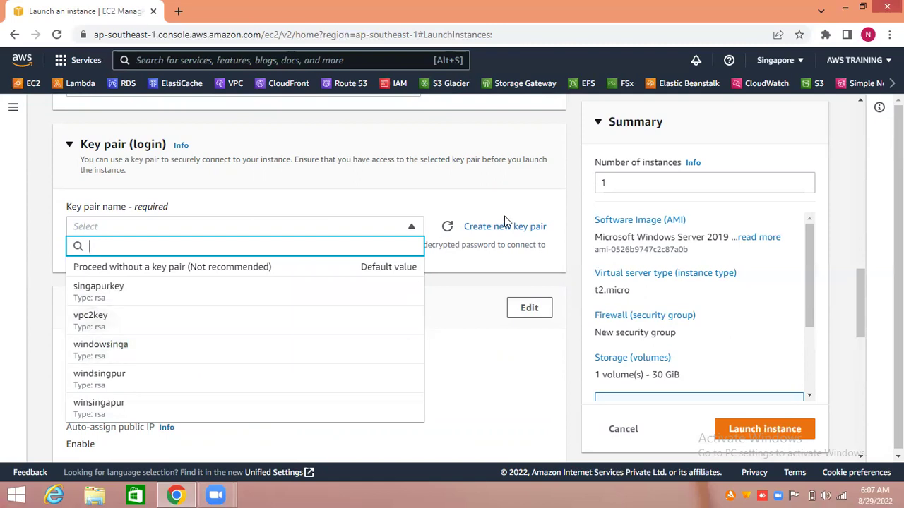
left_click(521, 230)
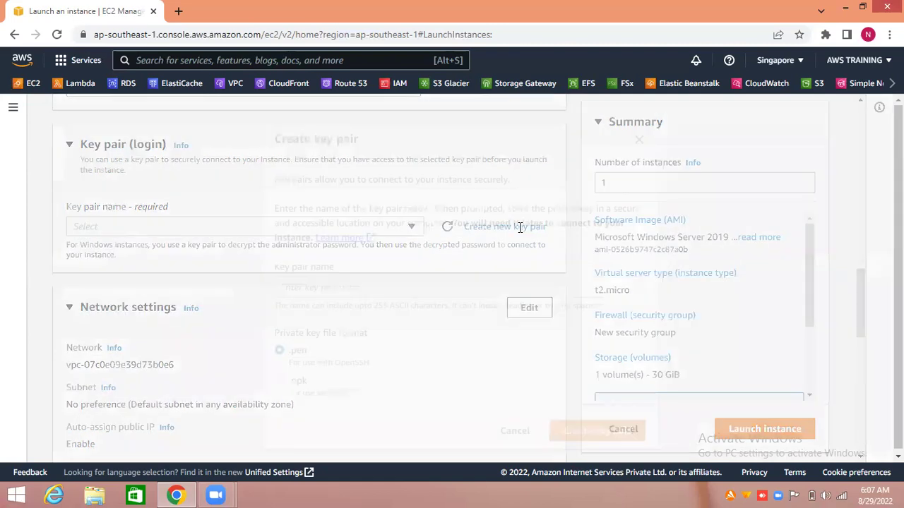
left_click(346, 282)
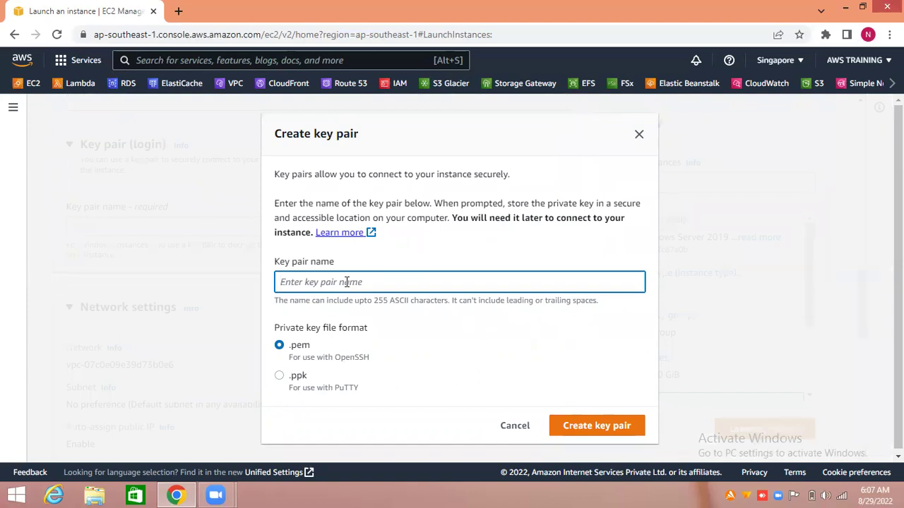
type("windowkey2")
left_click(596, 428)
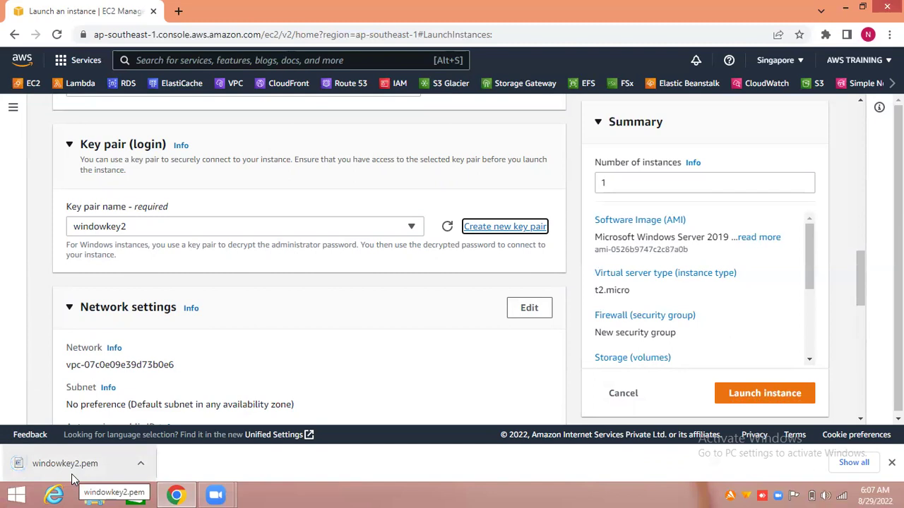
left_click(510, 362)
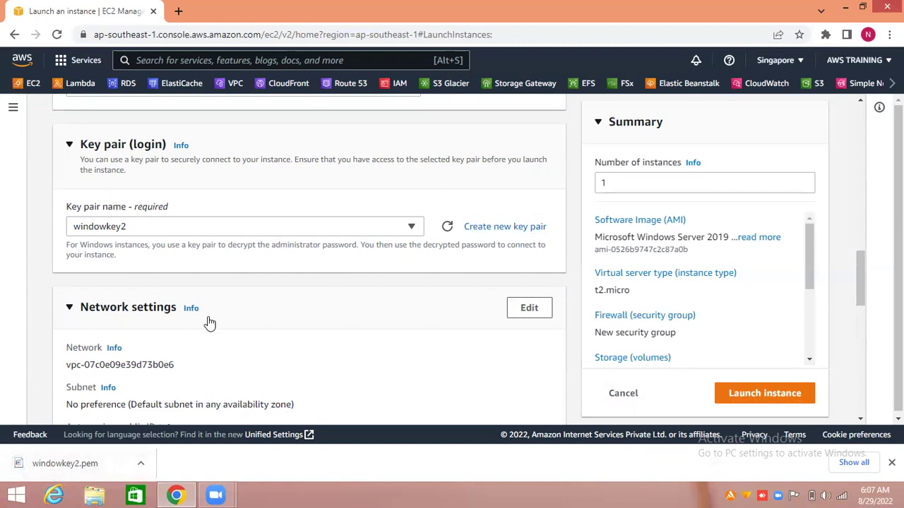
Edit the network settings, keeping the default VPC, and choose the subnet in availability zone ap-southeast-1a (CIDR 172.31.16.0/20)
left_click(546, 309)
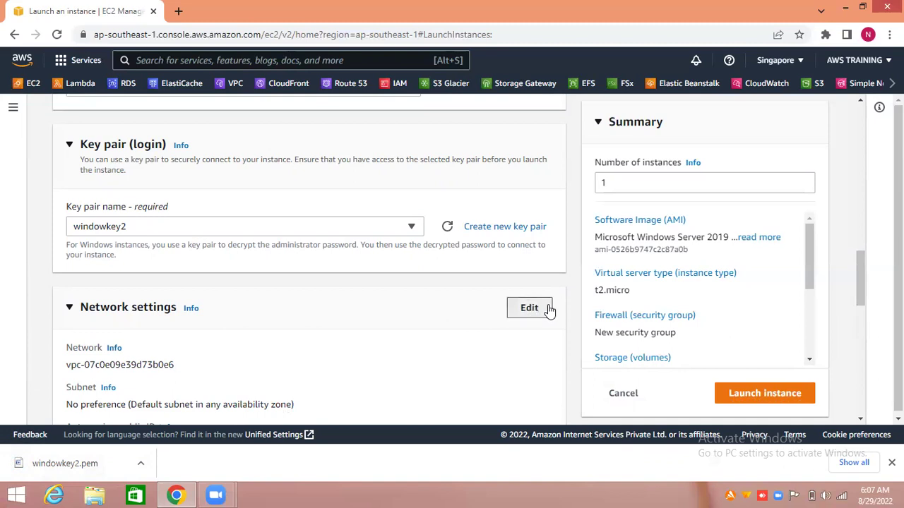
scroll(519, 290, "down", 1)
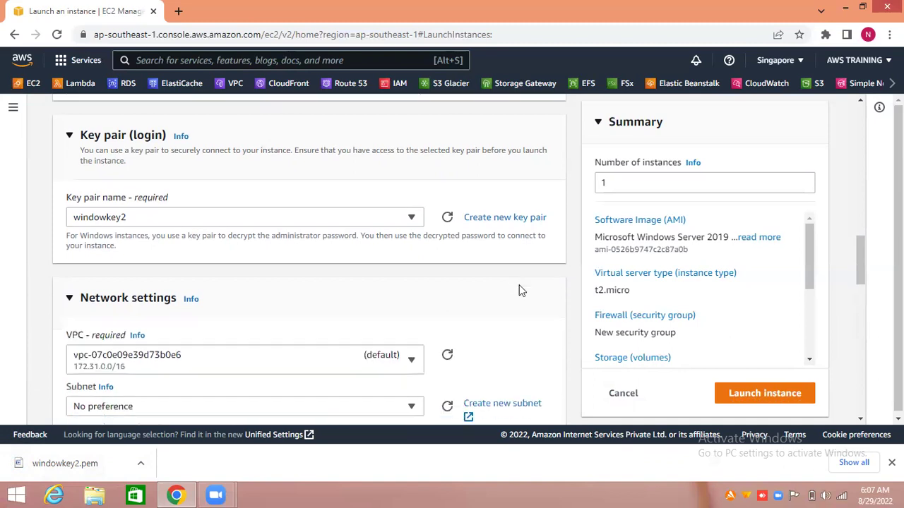
scroll(520, 289, "down", 3)
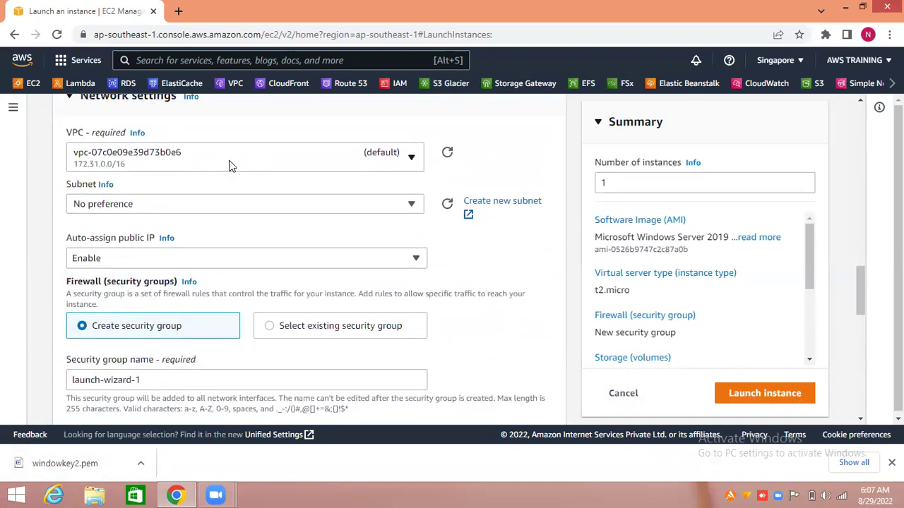
left_click(233, 165)
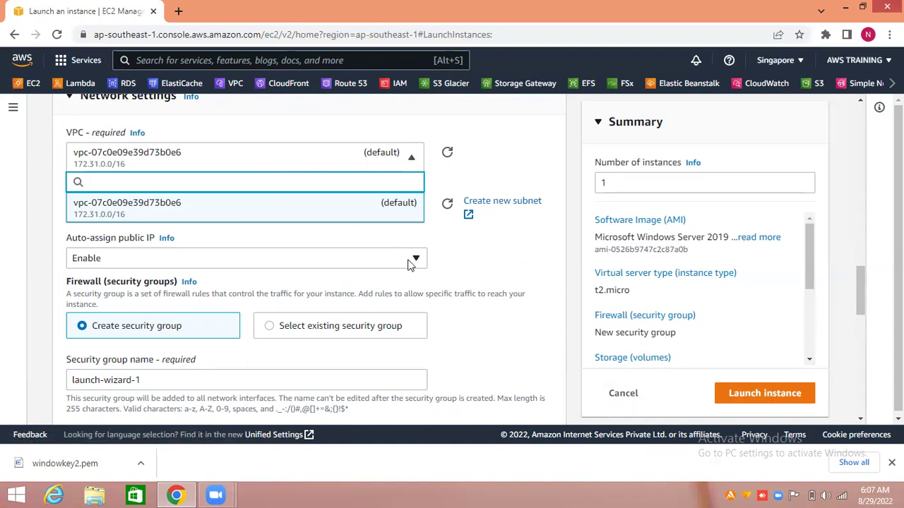
left_click(465, 254)
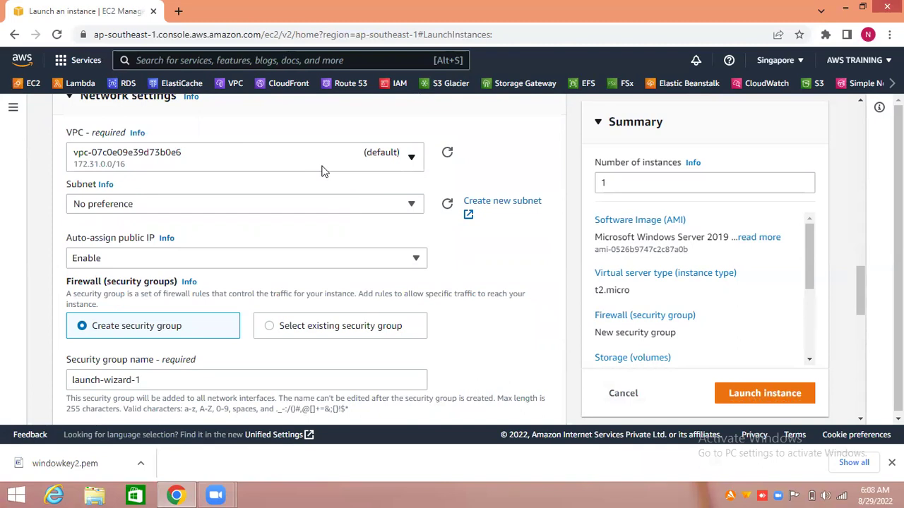
left_click(275, 202)
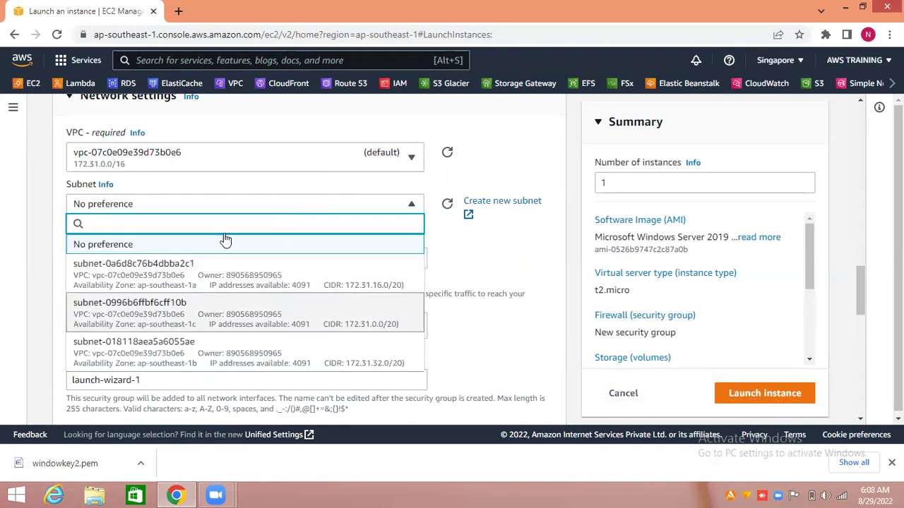
left_click(484, 265)
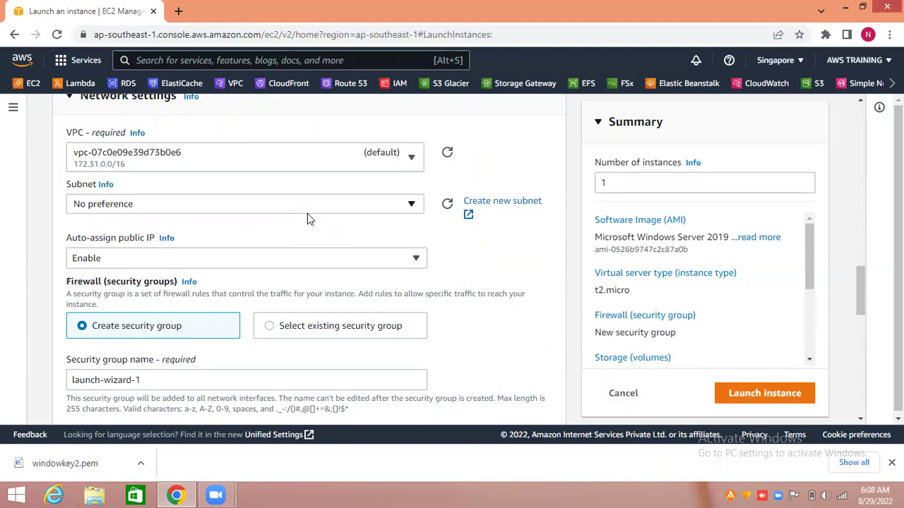
left_click(345, 202)
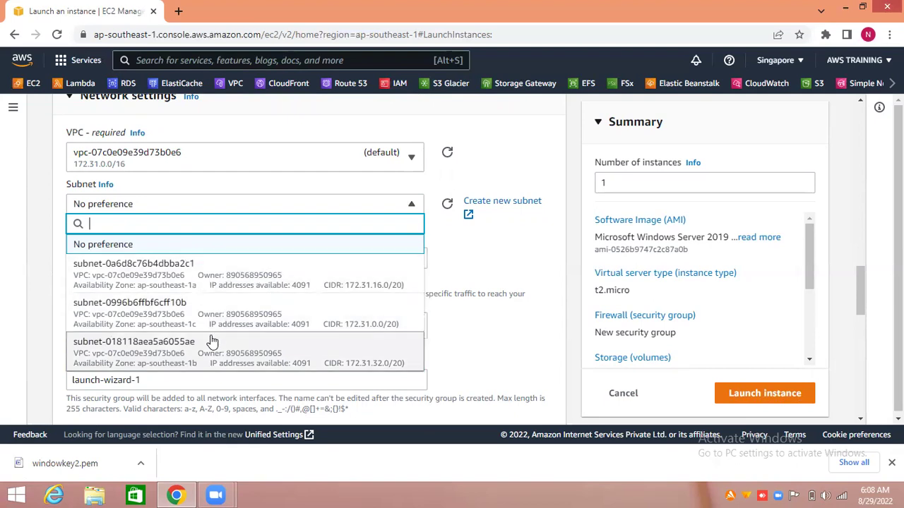
left_click(201, 280)
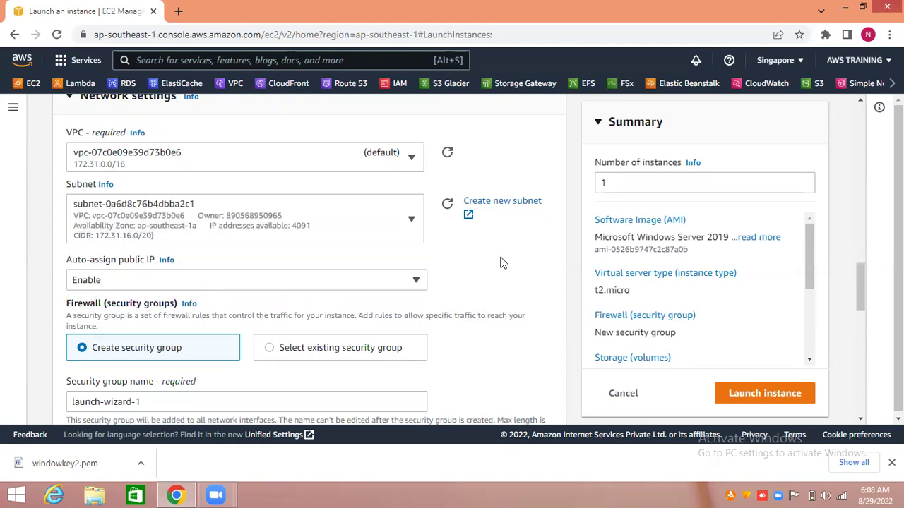
Check the available options for auto-assigning a public IP, keeping Enable selected
scroll(517, 266, "down", 2)
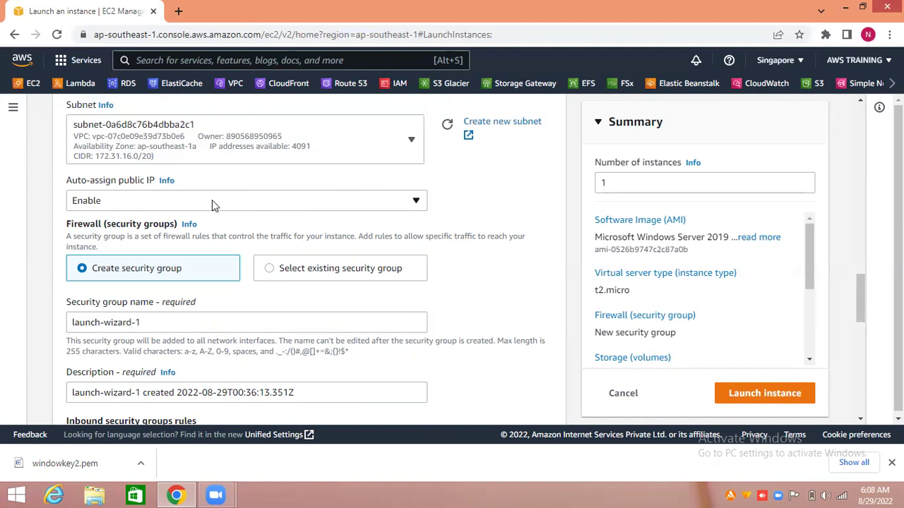
left_click(273, 207)
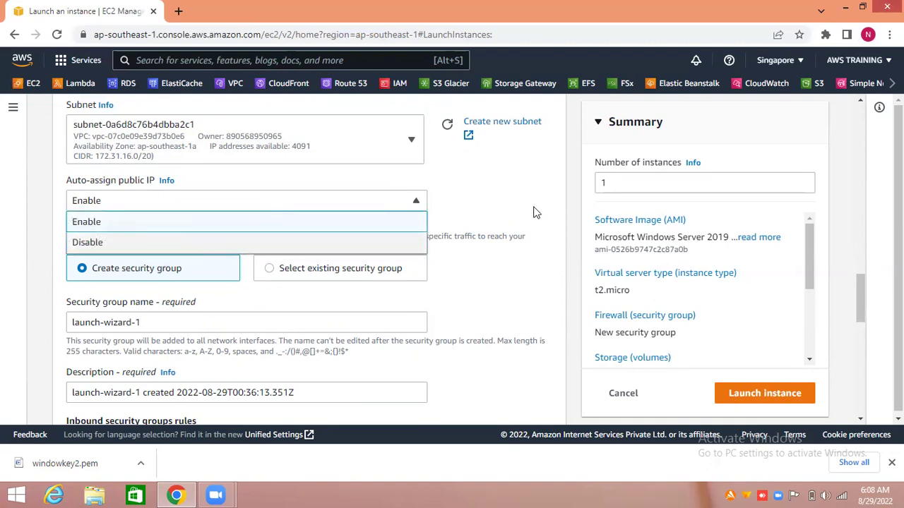
left_click(511, 206)
Look at the existing security groups, but keep creating a new security group and name it window-sg-sigapur
scroll(512, 207, "down", 2)
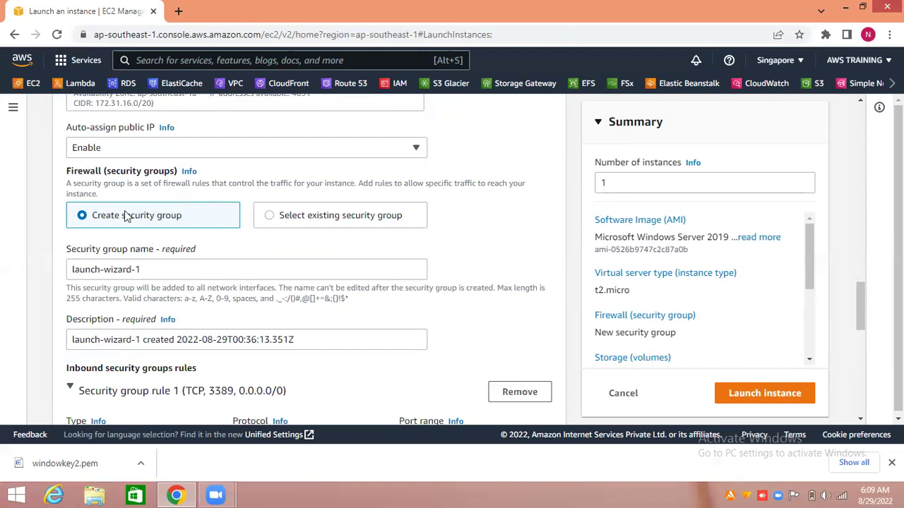
left_click(284, 220)
left_click(295, 274)
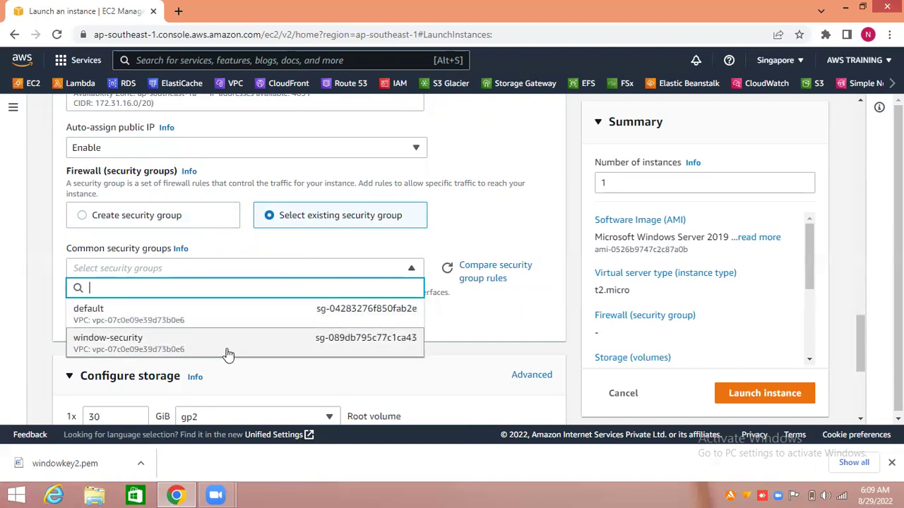
left_click(83, 215)
left_click(318, 268)
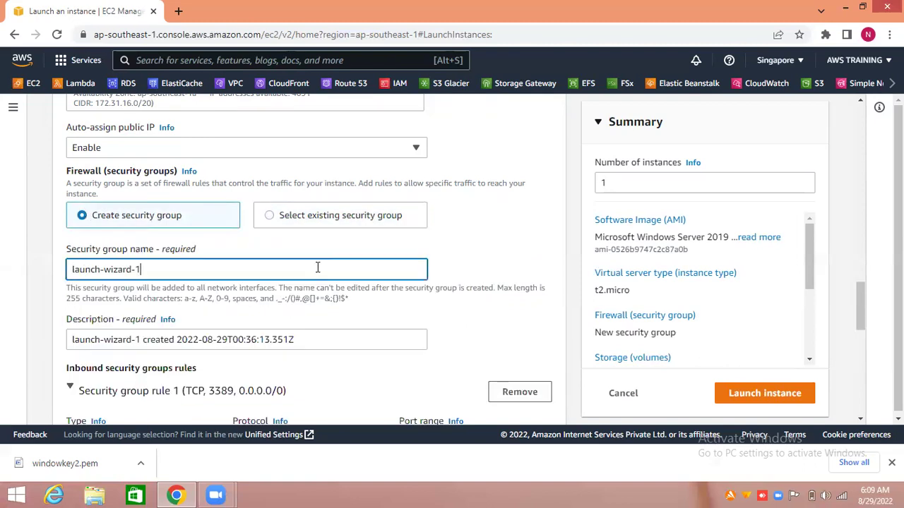
key("BackSpace")
key("BackSpace")
key("BackSpace")
key("BackSpace")
key("BackSpace")
key("BackSpace")
key("BackSpace")
key("BackSpace")
key("BackSpace")
key("BackSpace")
key("BackSpace")
key("BackSpace")
key("BackSpace")
key("BackSpace")
key("BackSpace")
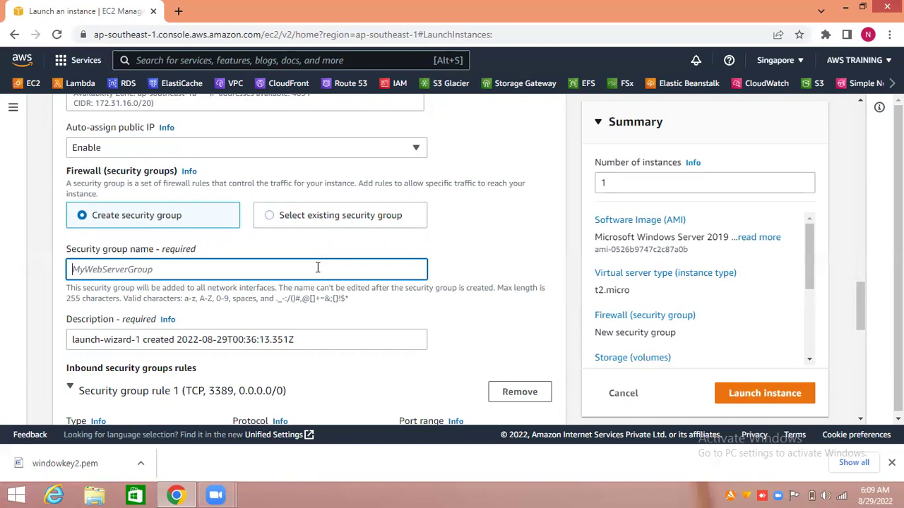
type("wind")
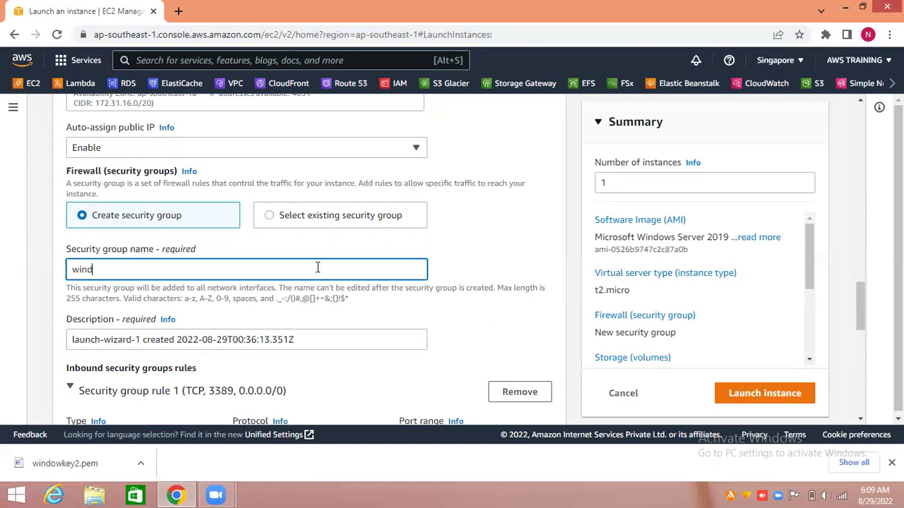
type("ow-sg-sigapur")
left_click(475, 256)
Review the inbound rdp rule and add a second security group rule of type HTTP with source type Anywhere
scroll(475, 256, "down", 2)
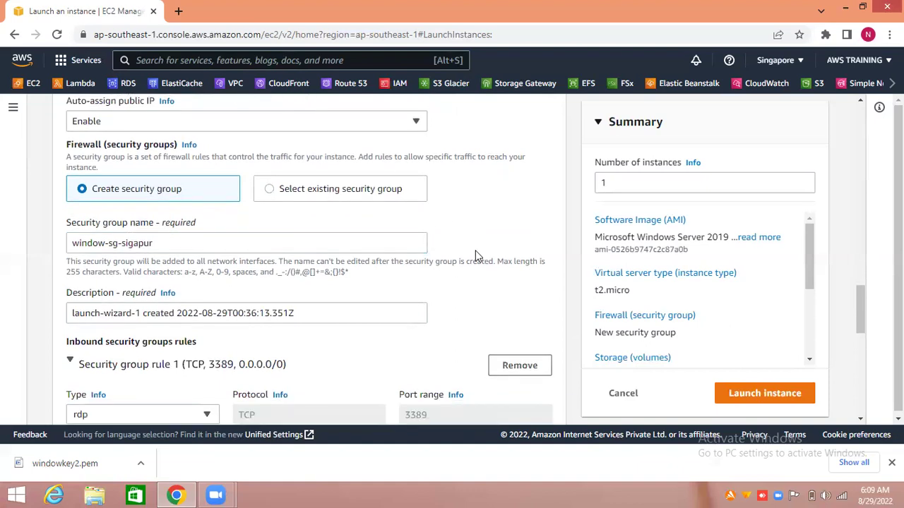
scroll(475, 256, "down", 1)
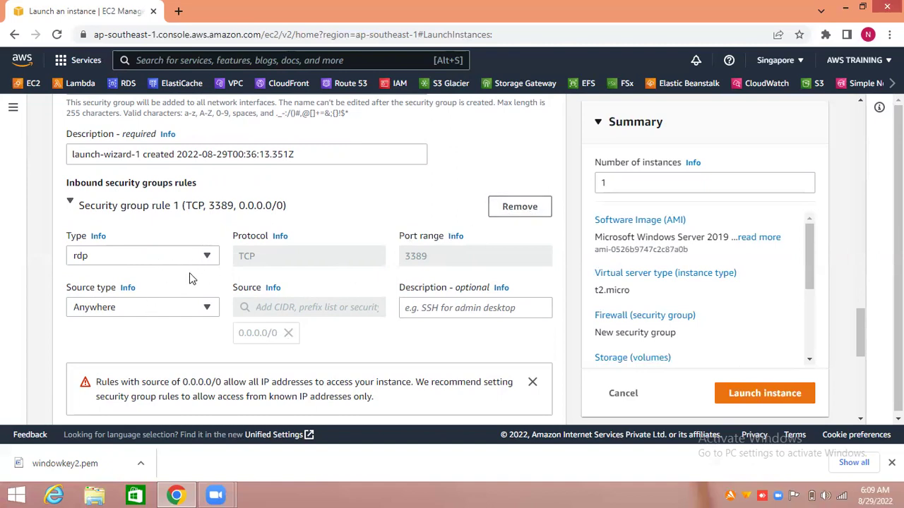
left_click(357, 217)
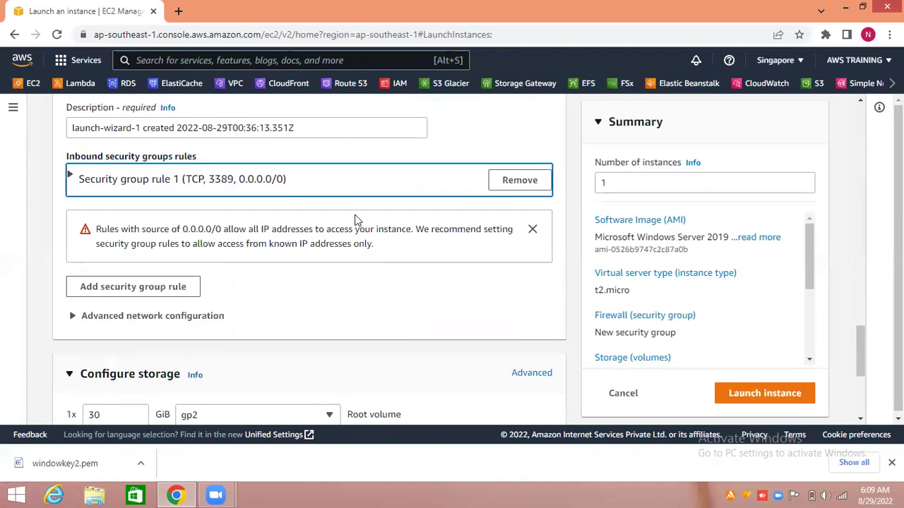
scroll(357, 220, "down", 1)
left_click(71, 152)
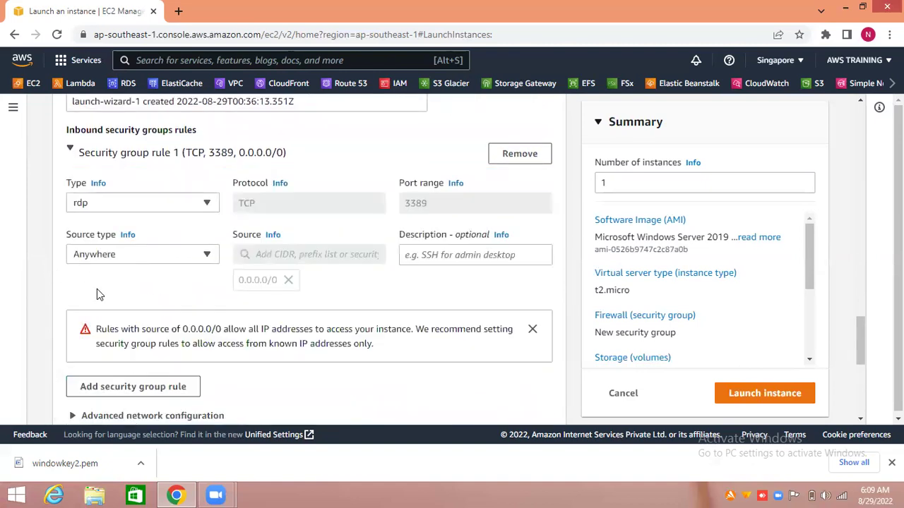
scroll(97, 294, "down", 2)
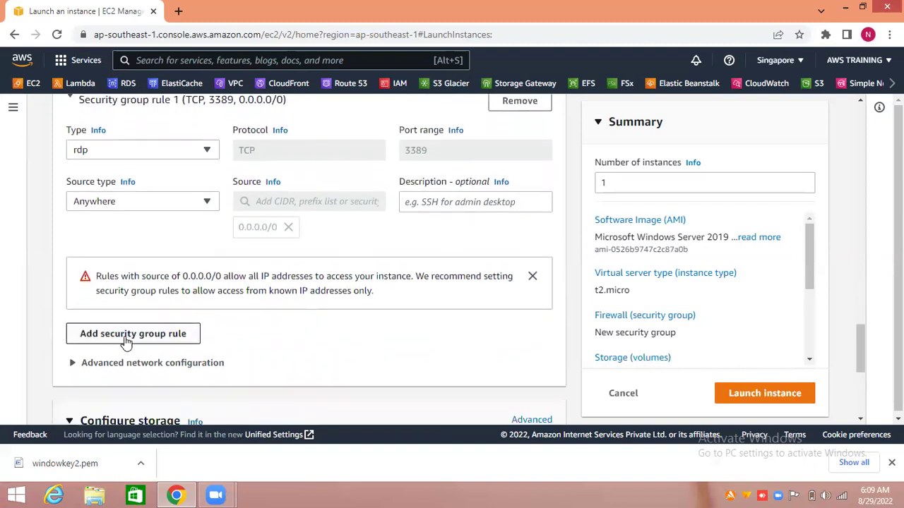
left_click(148, 336)
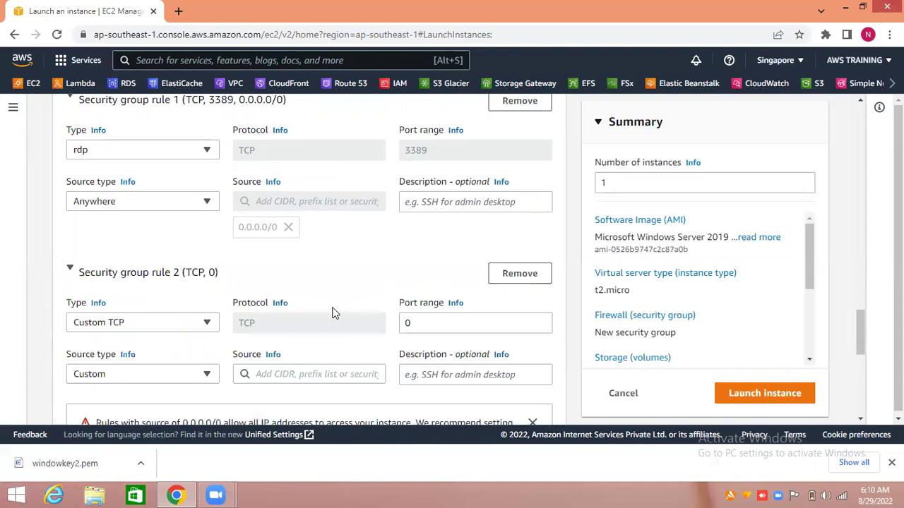
left_click(196, 323)
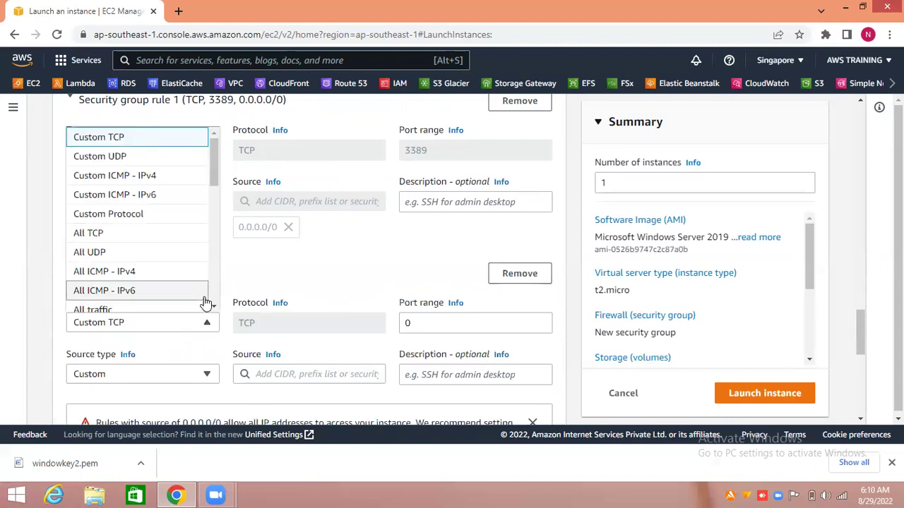
scroll(213, 295, "down", 2)
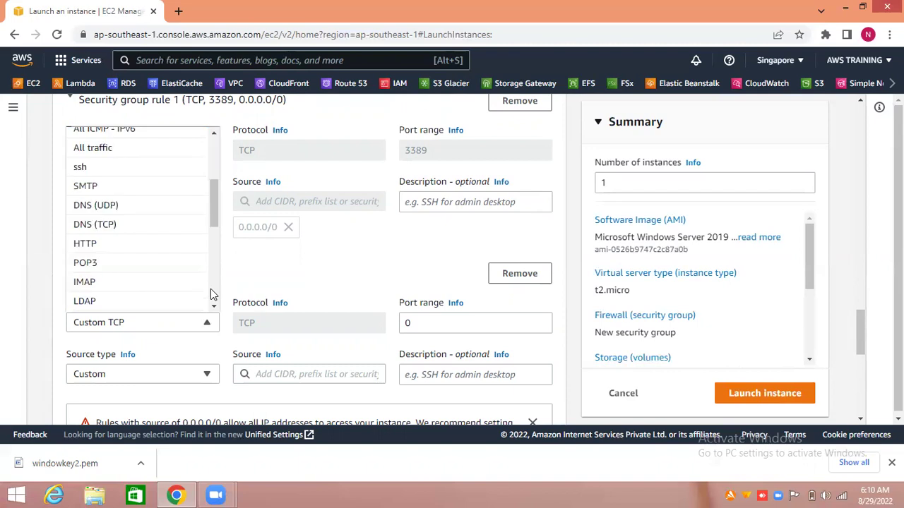
left_click(141, 244)
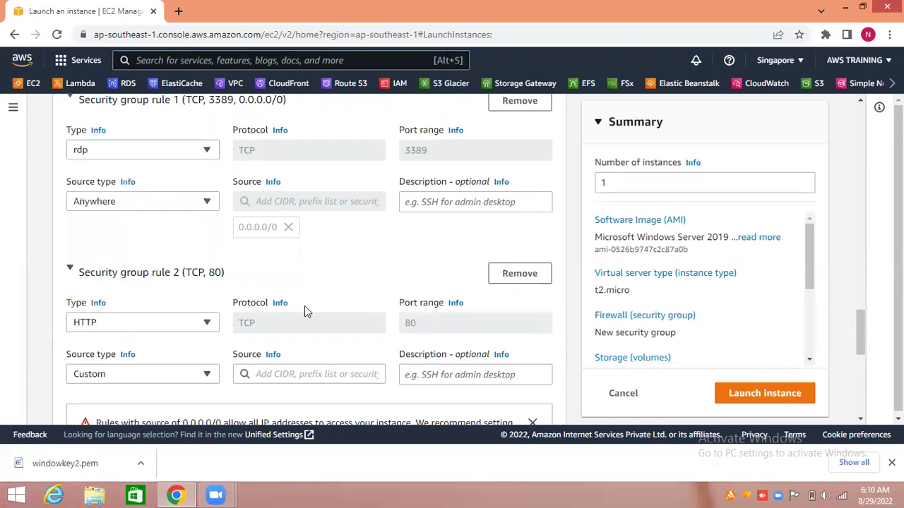
left_click(205, 375)
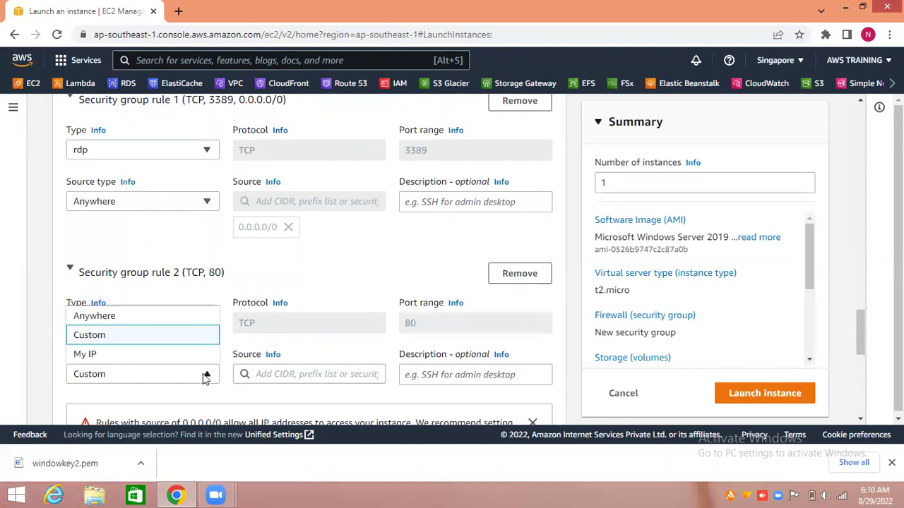
left_click(170, 317)
left_click(339, 281)
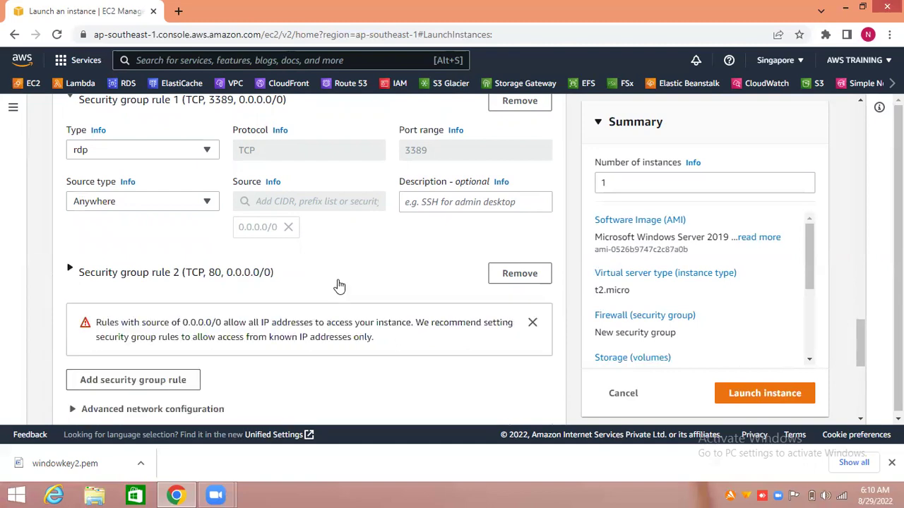
scroll(339, 286, "down", 2)
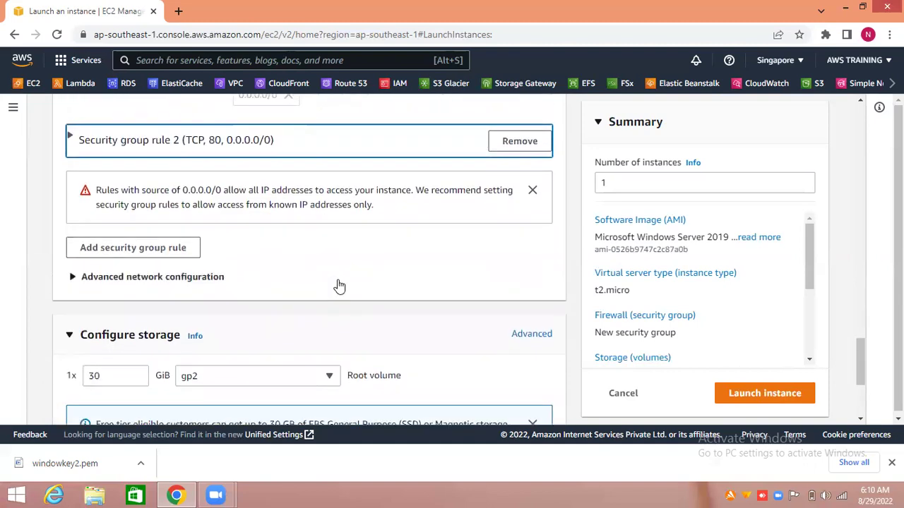
left_click(70, 140)
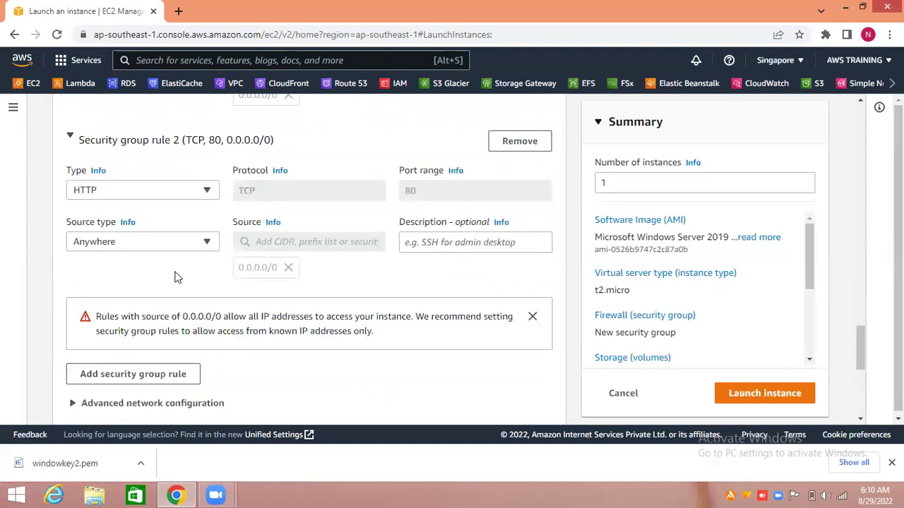
Try adding an extra EBS volume in the storage configuration and remove it again
scroll(535, 394, "down", 2)
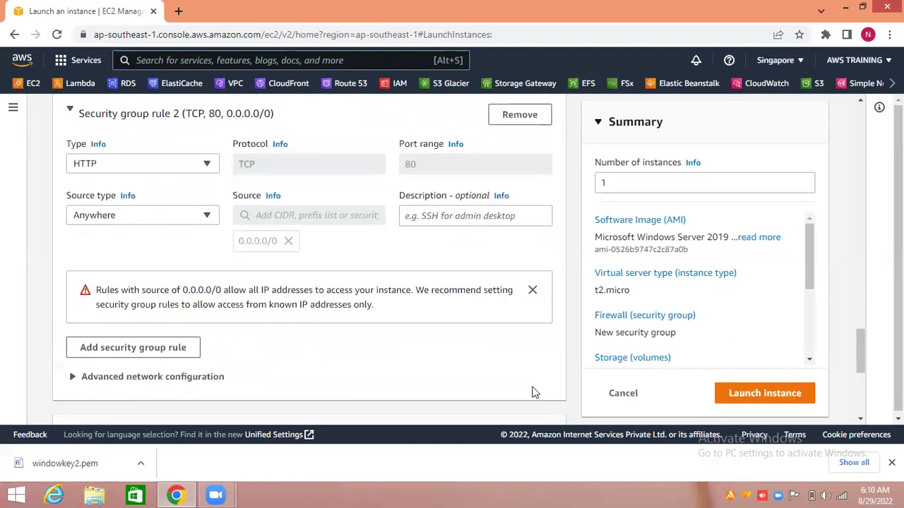
scroll(535, 393, "down", 4)
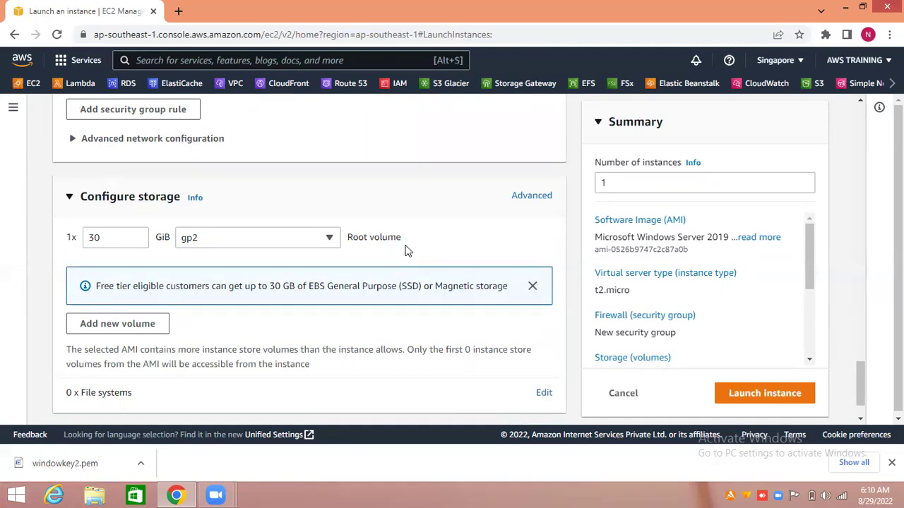
left_click(124, 329)
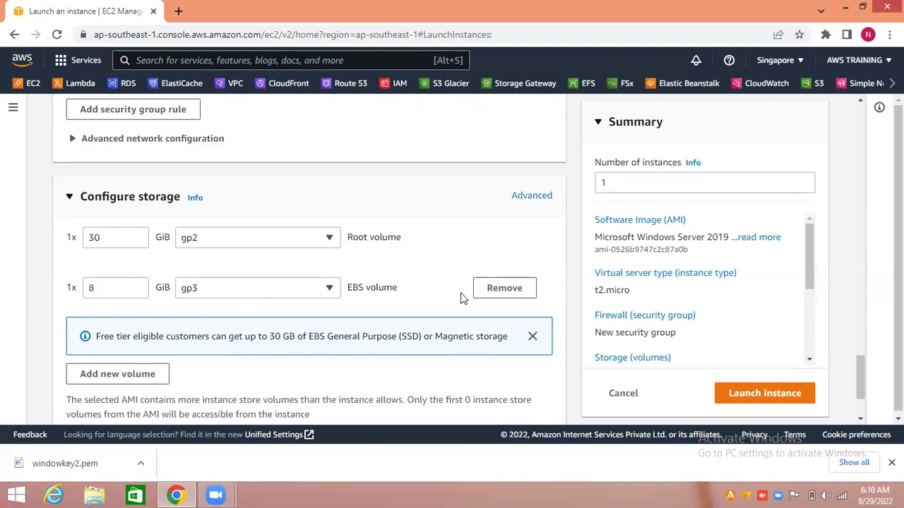
left_click(496, 291)
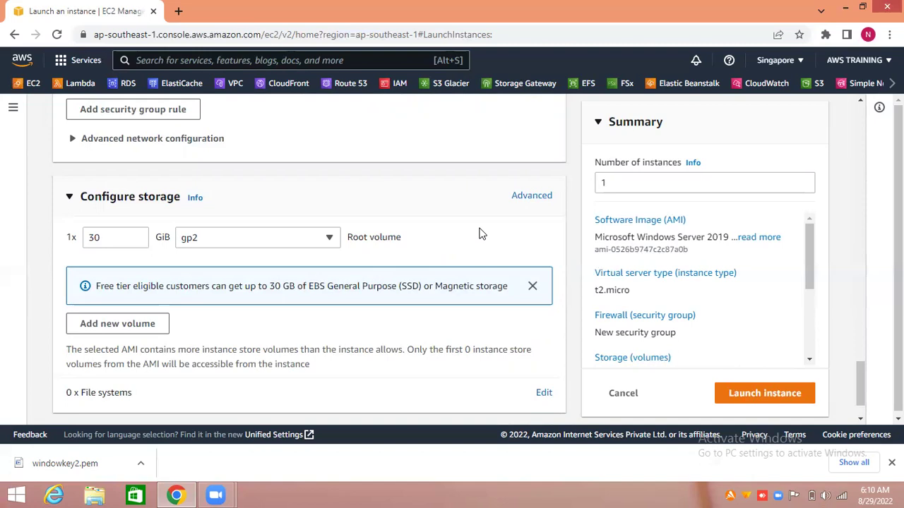
Launch the instance with the configured settings and the 30 GiB gp2 root volume
scroll(480, 234, "down", 2)
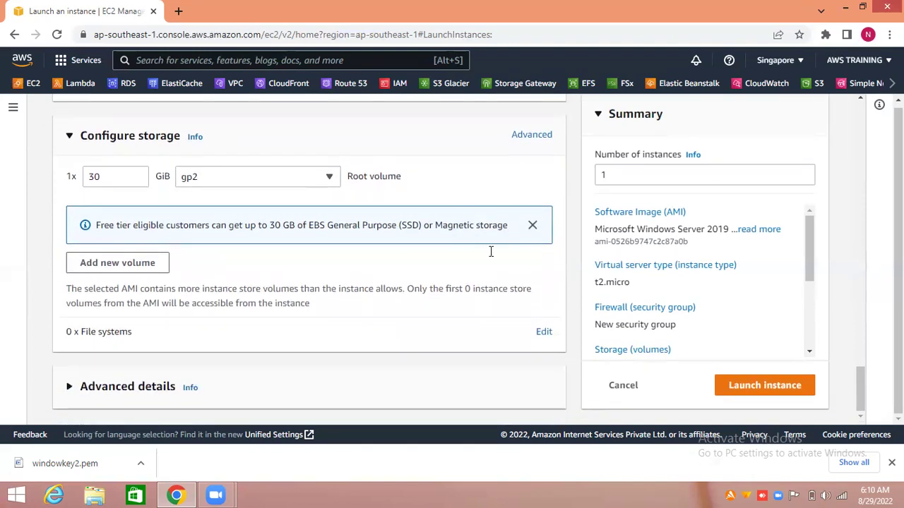
left_click(758, 388)
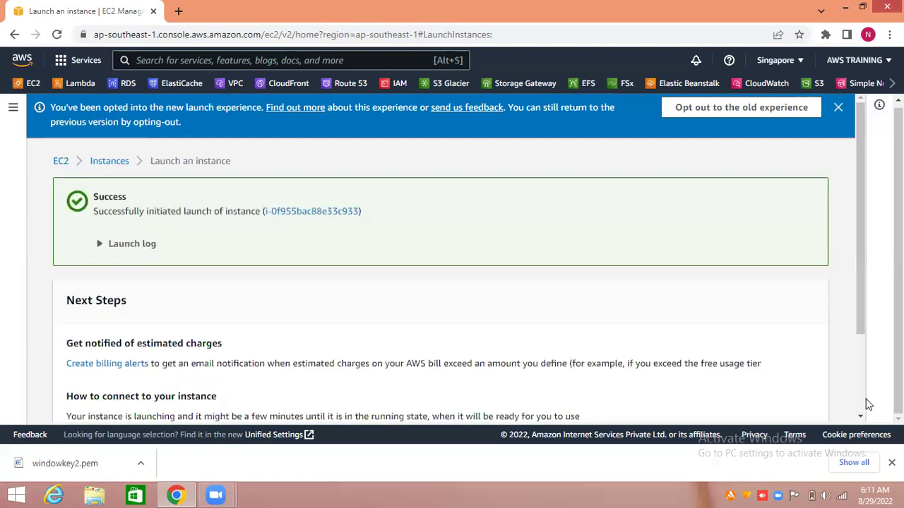
Open the list of all EC2 instances and refresh it to follow the state of window-ec2-instance
scroll(861, 403, "down", 2)
left_click(768, 413)
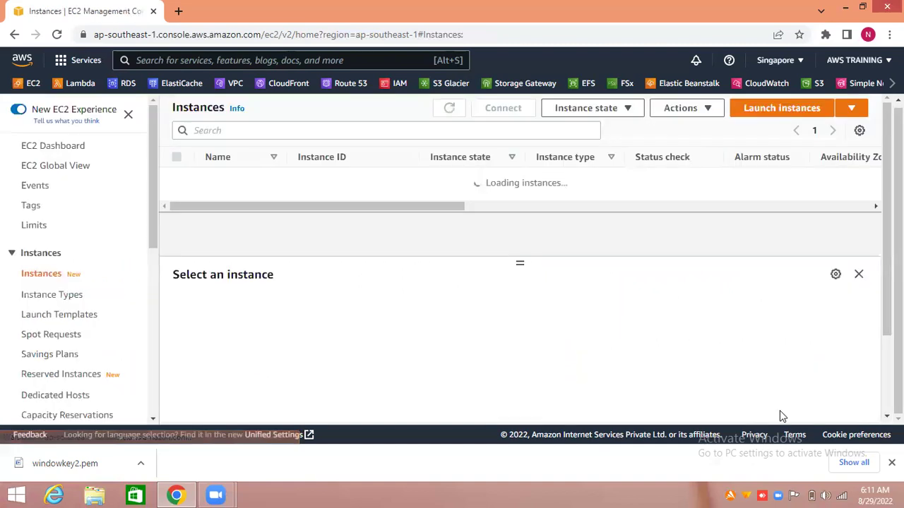
left_click(450, 110)
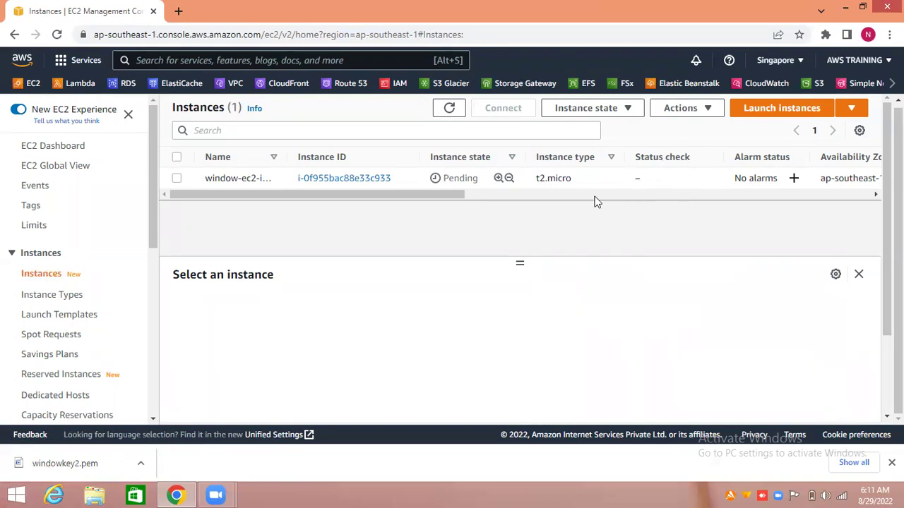
left_click(449, 109)
left_click(448, 108)
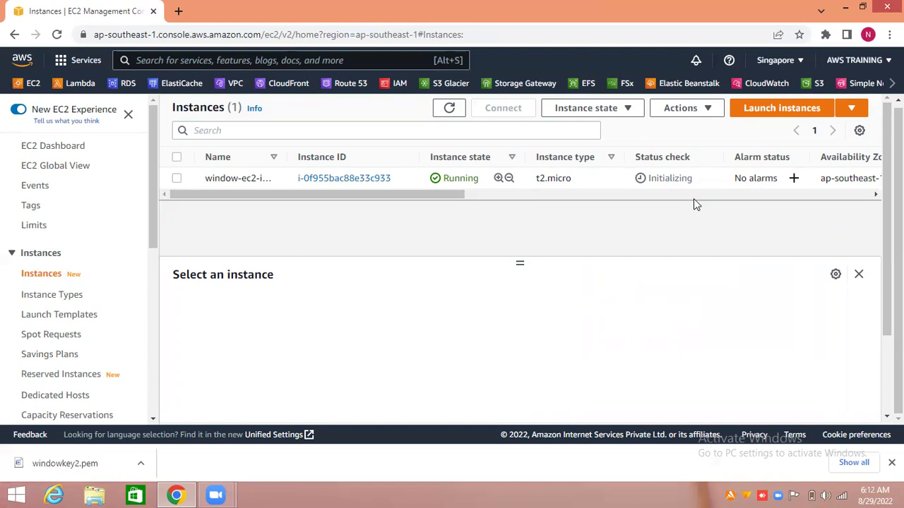
Keep refreshing the instance list until the status checks of window-ec2-instance have completed
left_click(448, 109)
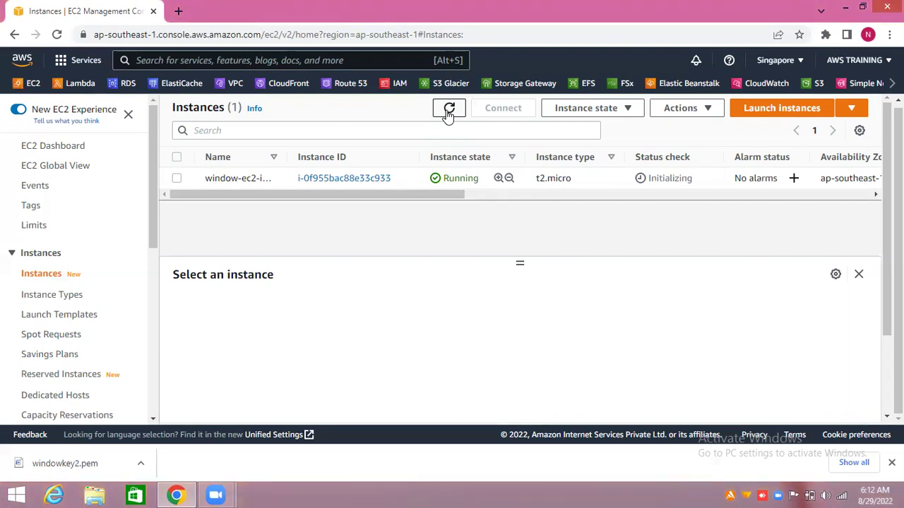
left_click(448, 110)
left_click(447, 112)
left_click(448, 112)
left_click(447, 113)
left_click(447, 113)
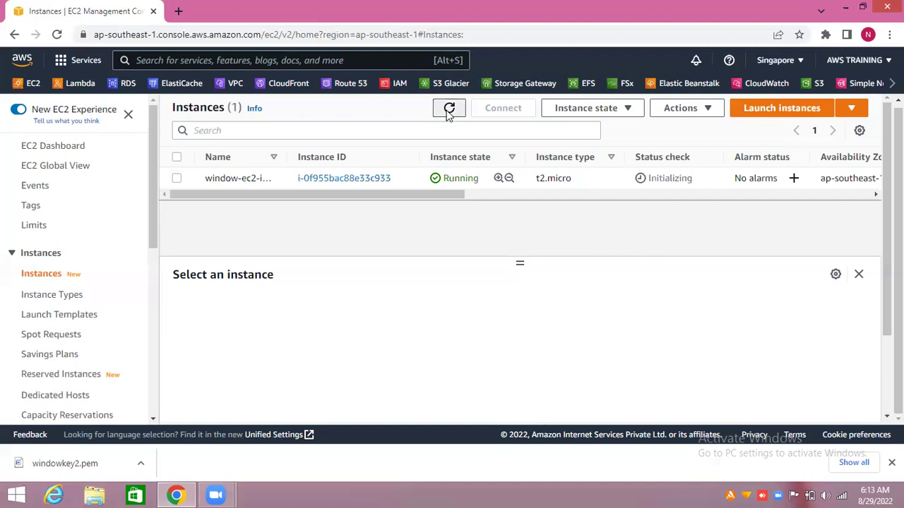
left_click(447, 113)
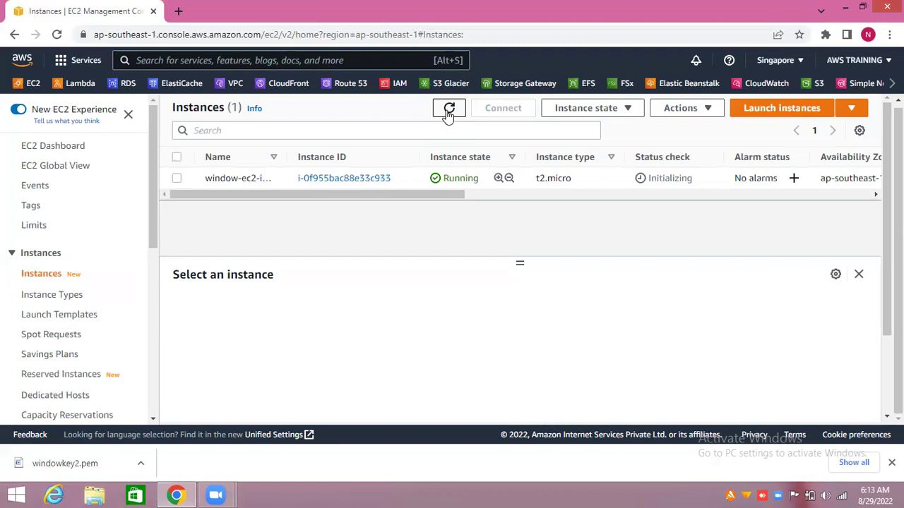
left_click(448, 113)
left_click(447, 115)
left_click(451, 109)
left_click(450, 108)
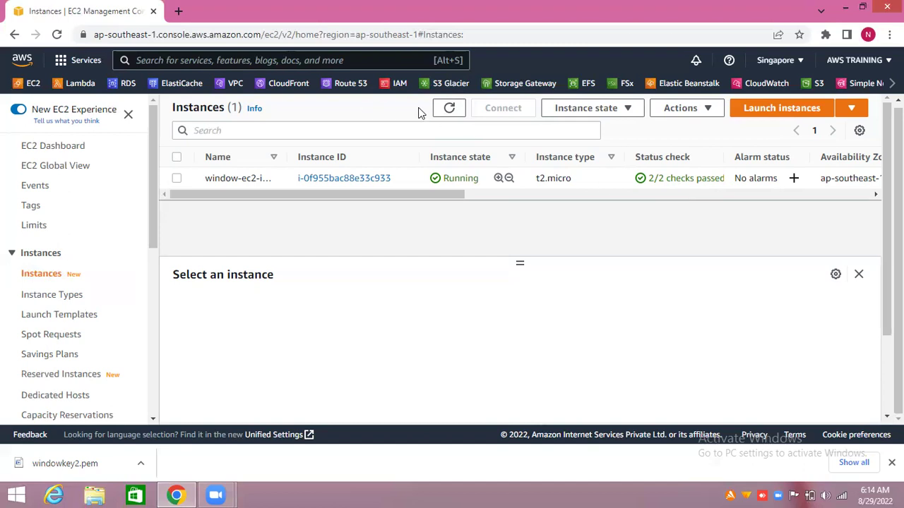
Open the RDP client connection options for window-ec2-instance and request its Windows password
left_click(177, 179)
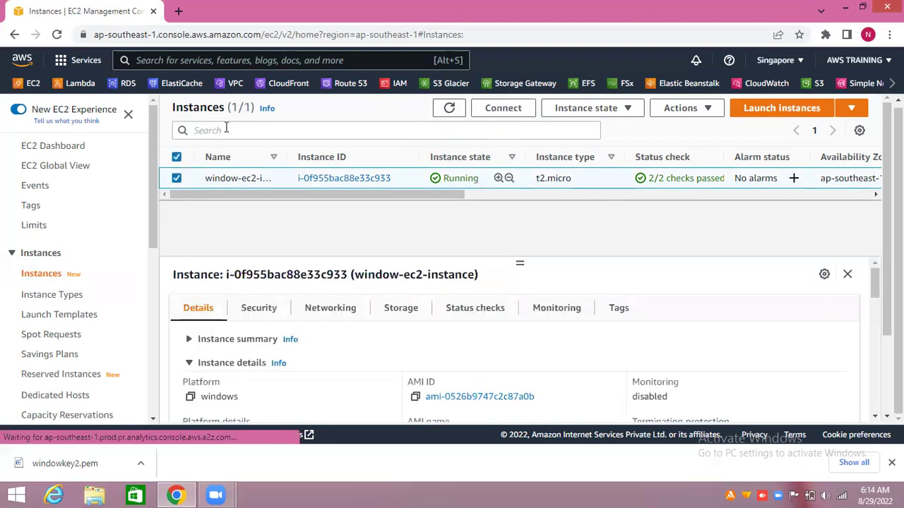
left_click(512, 113)
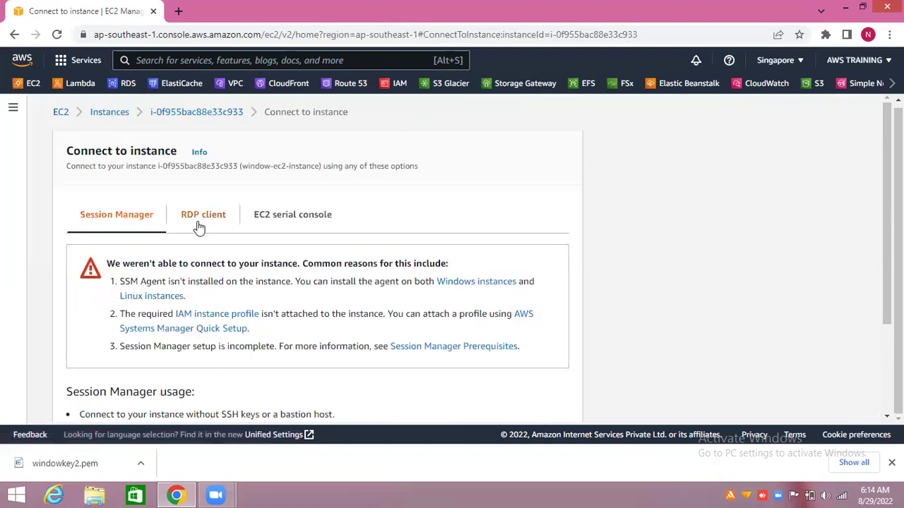
left_click(199, 219)
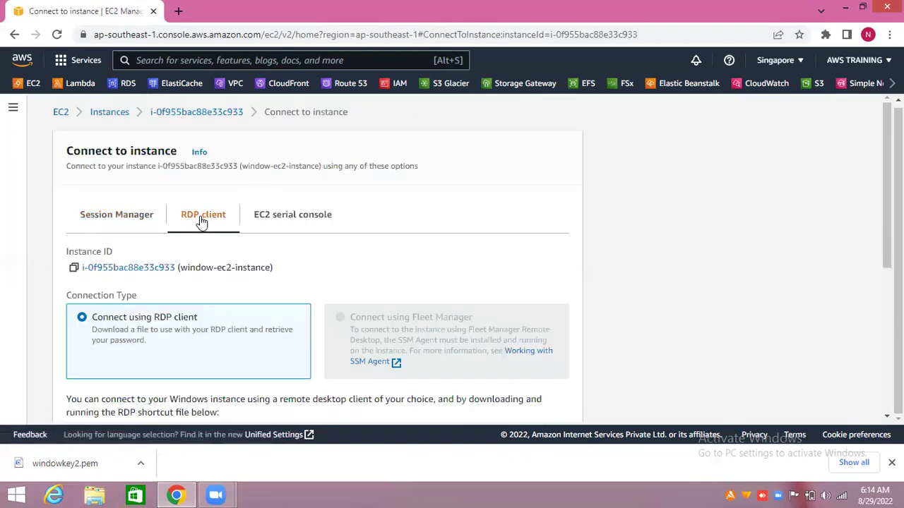
scroll(604, 277, "down", 4)
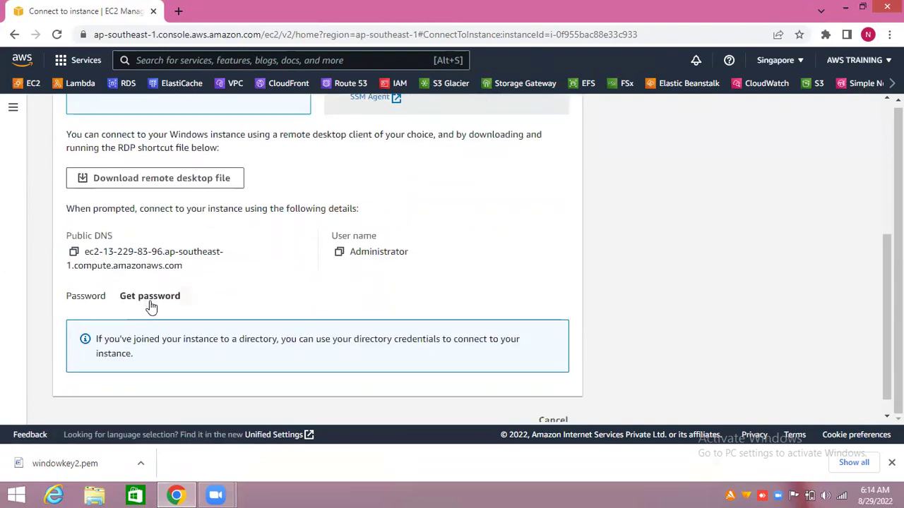
left_click(149, 300)
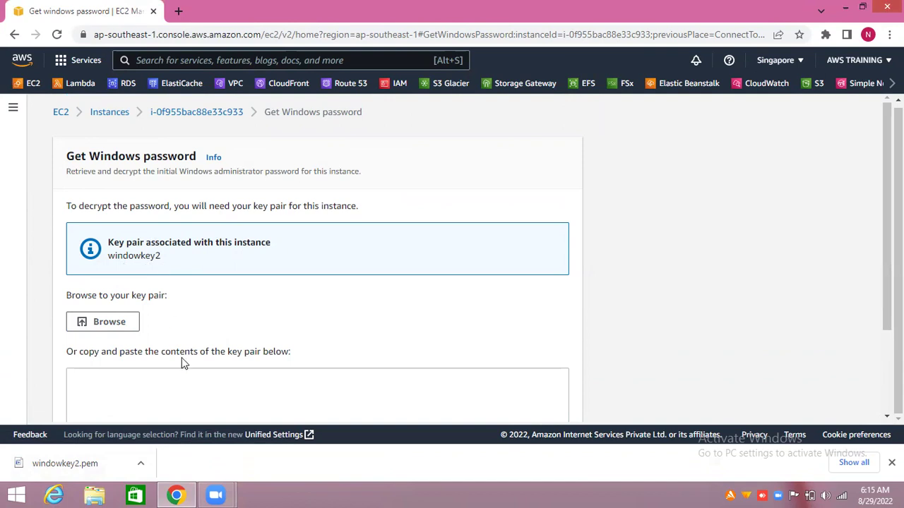
Load the windowkey2 key pair file from Downloads and decrypt the Windows administrator password
left_click(115, 323)
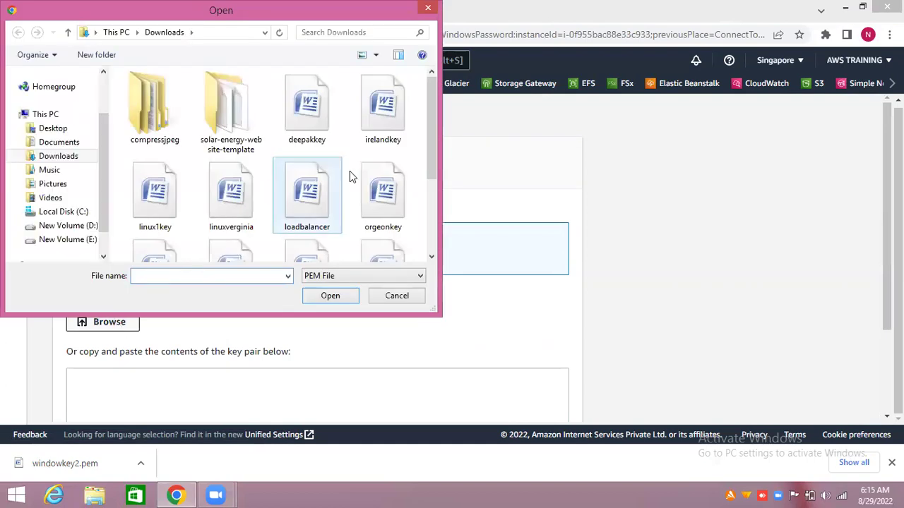
left_click(61, 164)
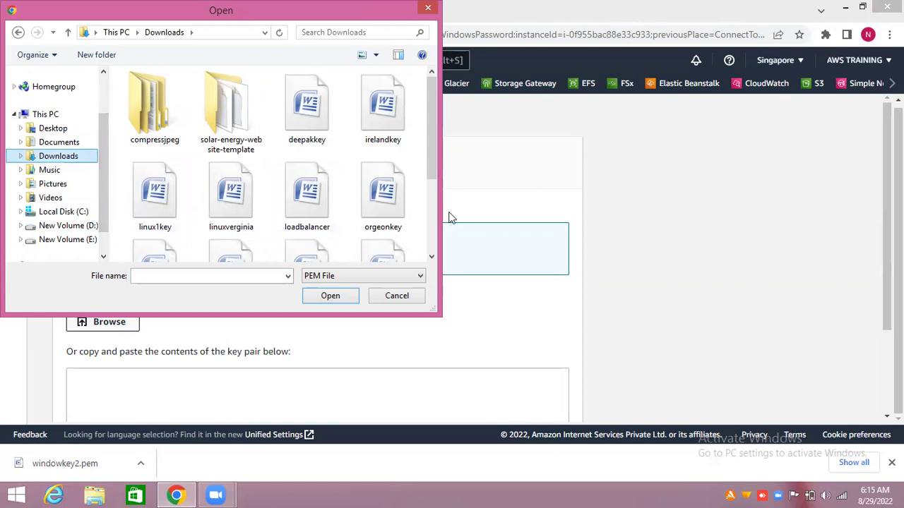
scroll(434, 209, "down", 3)
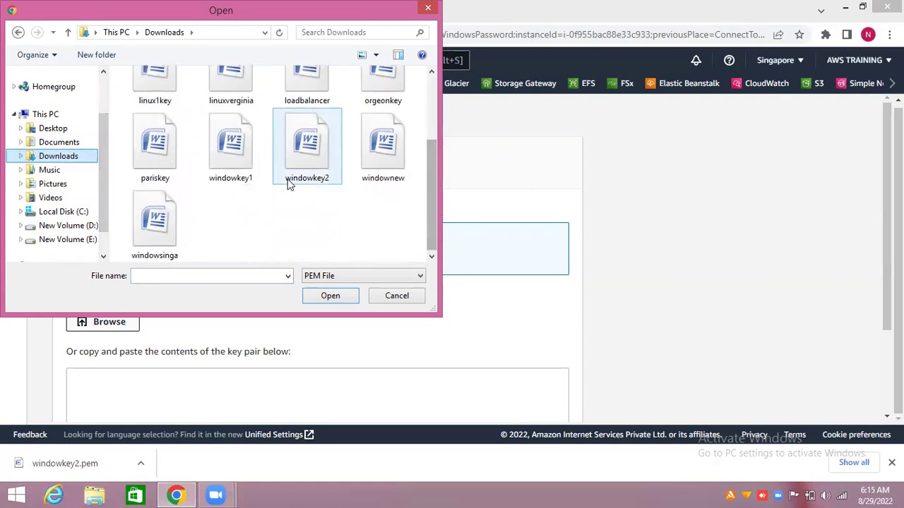
left_click(305, 175)
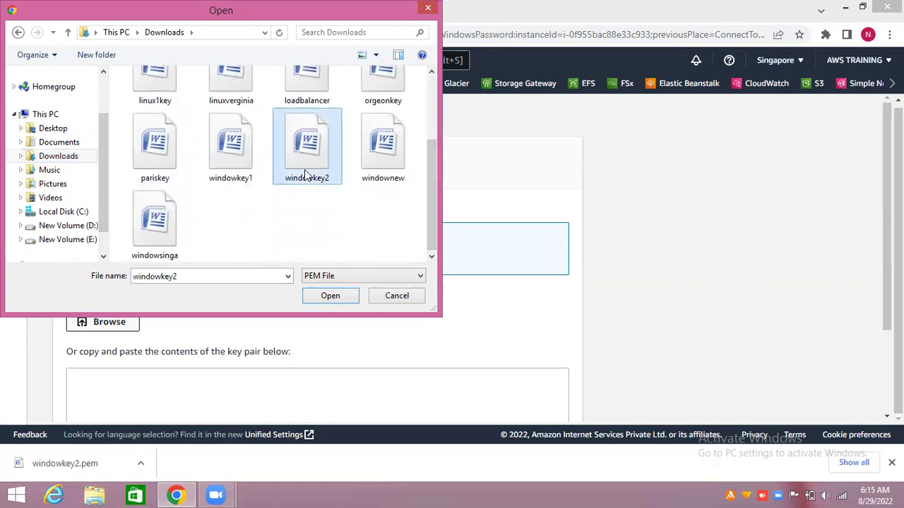
left_click(331, 296)
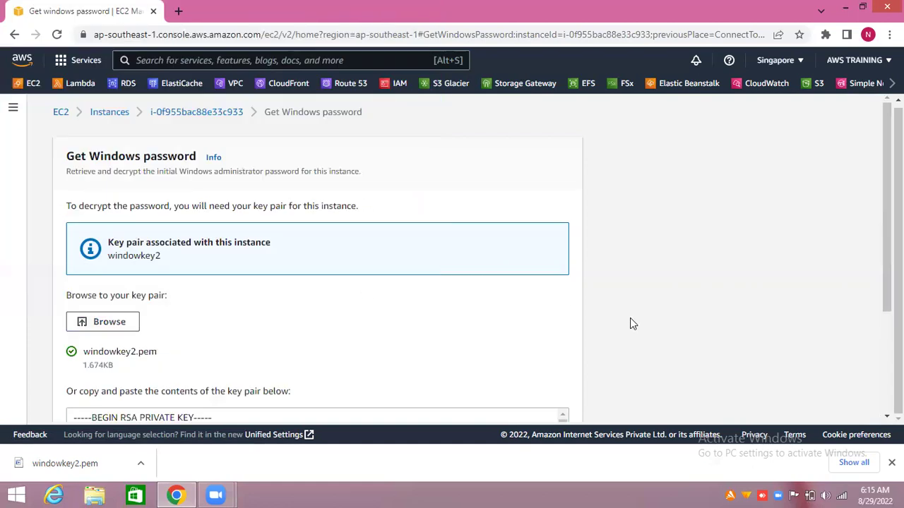
scroll(631, 321, "down", 3)
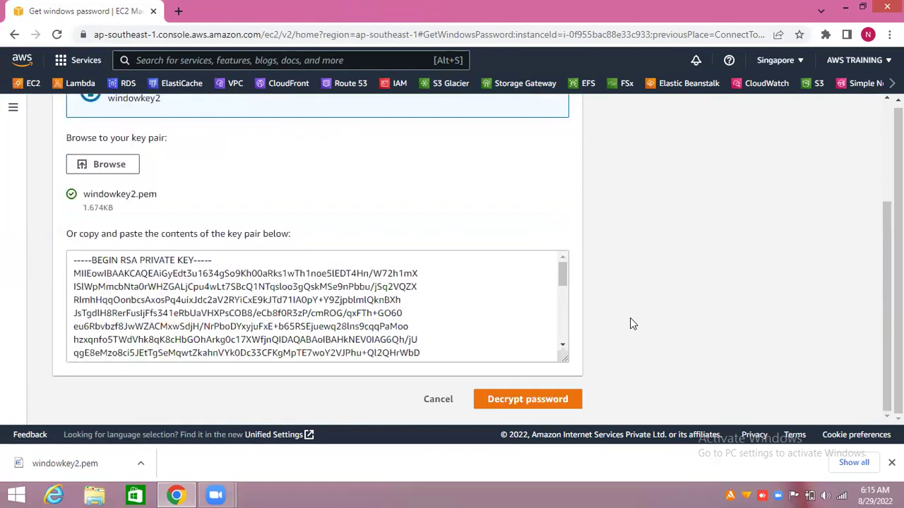
left_click(542, 410)
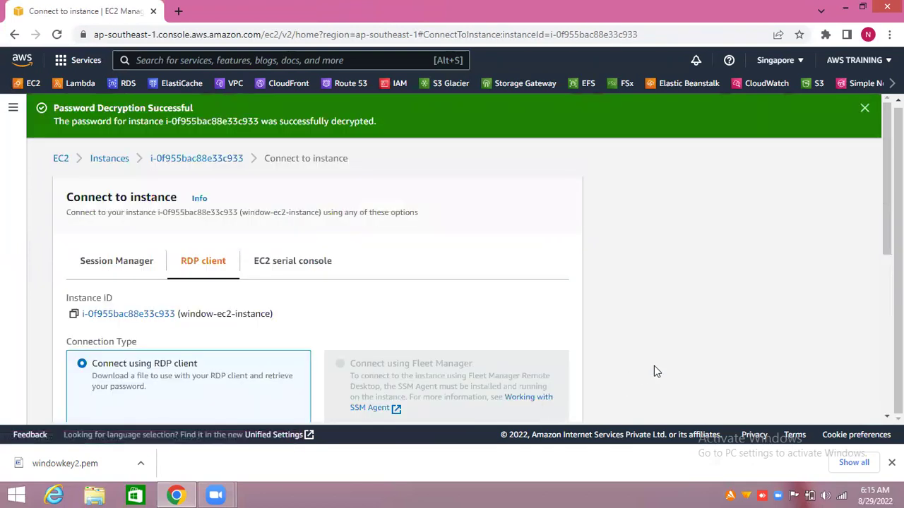
Copy the decrypted administrator password and download the remote desktop file for the instance
scroll(654, 368, "down", 1)
scroll(654, 369, "down", 5)
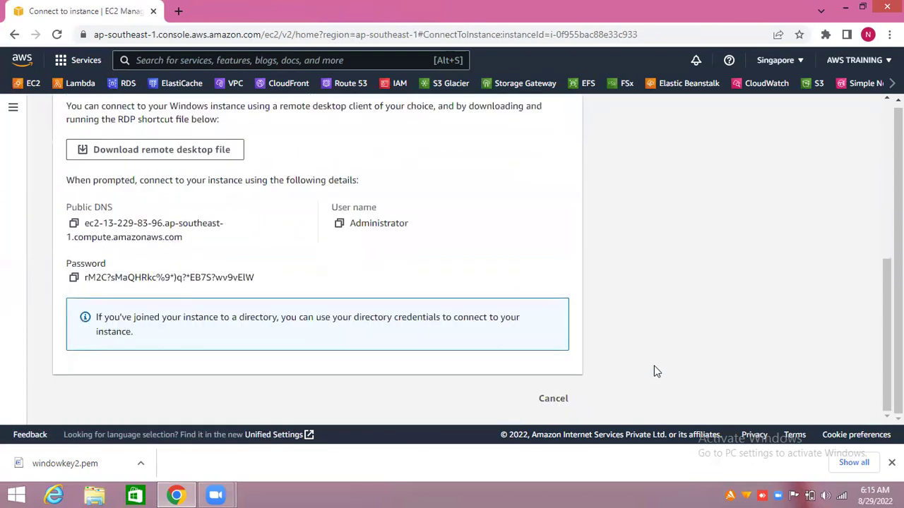
left_click(74, 278)
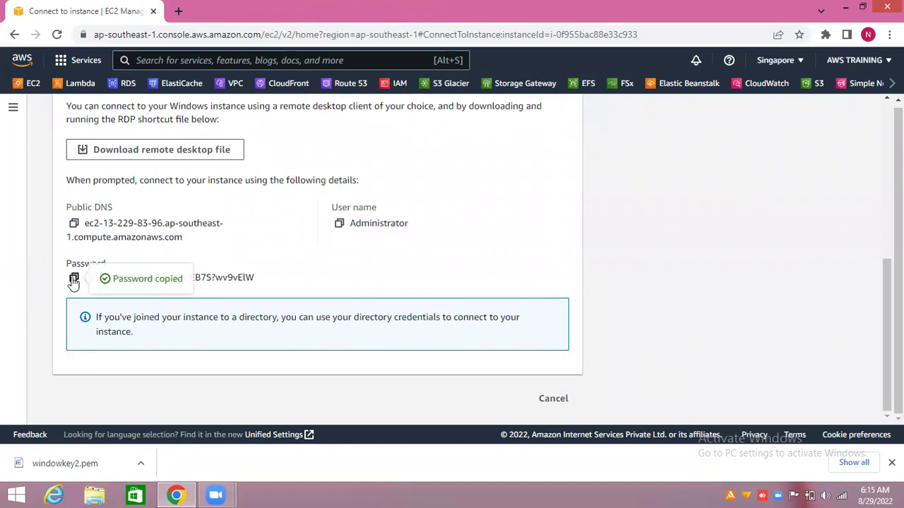
left_click(207, 156)
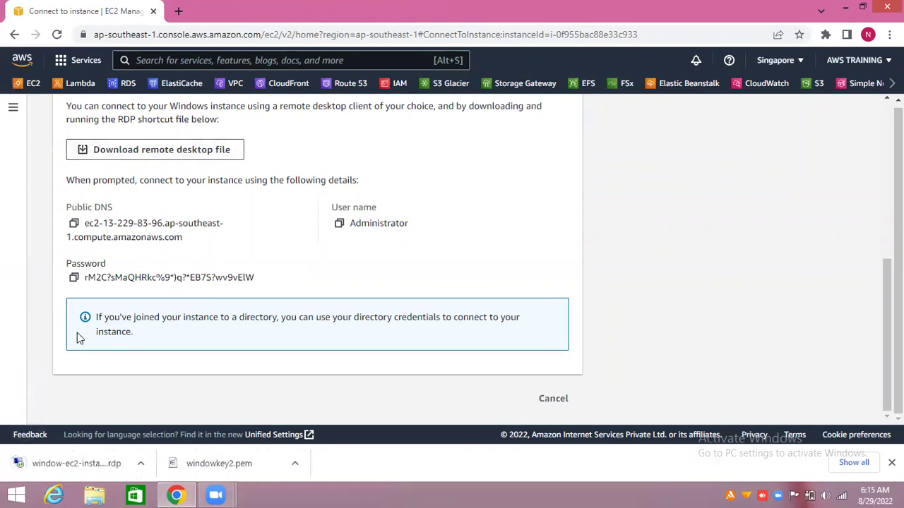
Open the downloaded RDP file and connect despite the unknown publisher
left_click(138, 463)
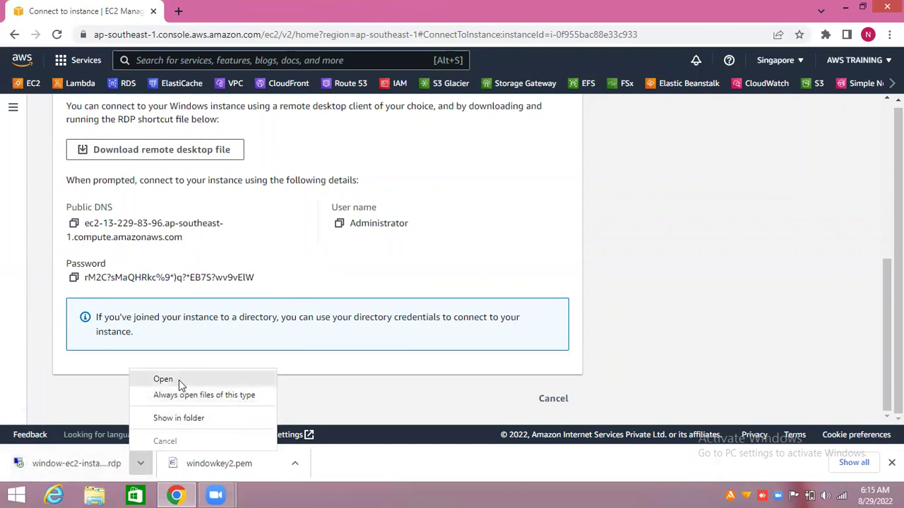
left_click(68, 468)
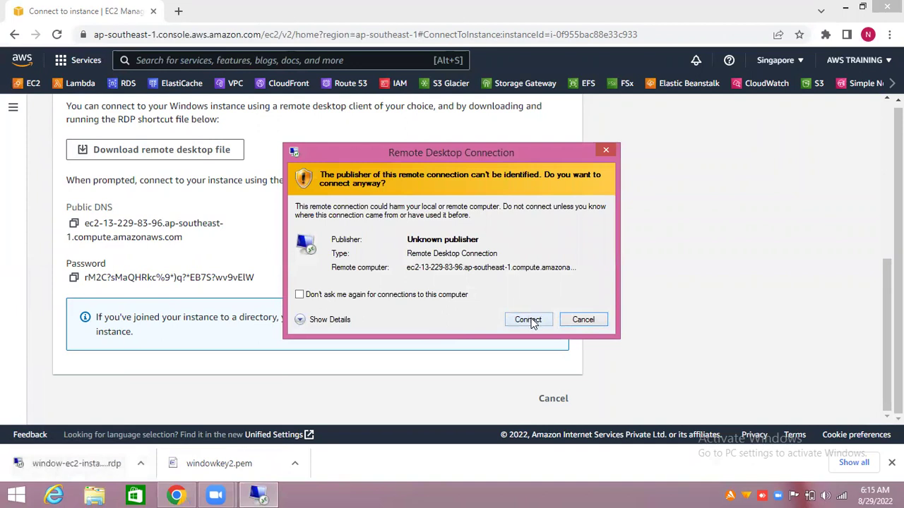
left_click(531, 322)
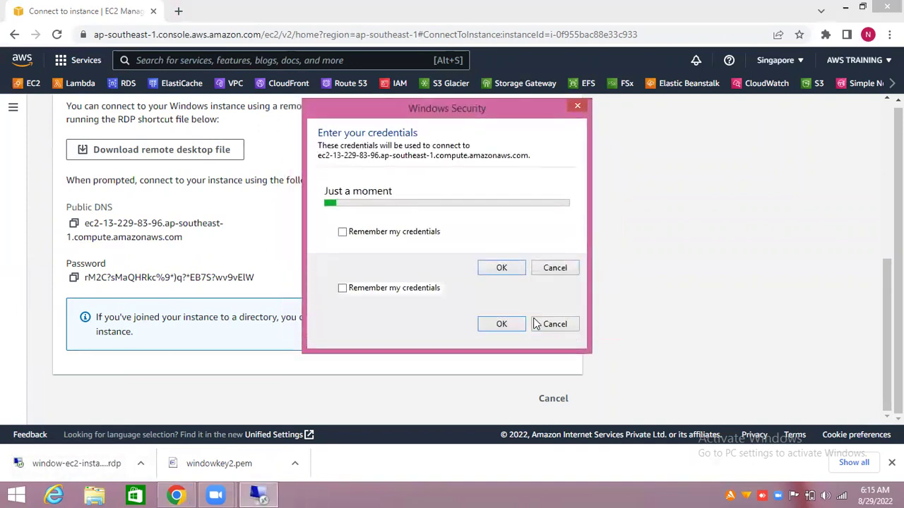
Copy the password again, paste it as the Administrator account's password, and accept the remote computer's certificate to connect
left_click(73, 279)
left_click(261, 494)
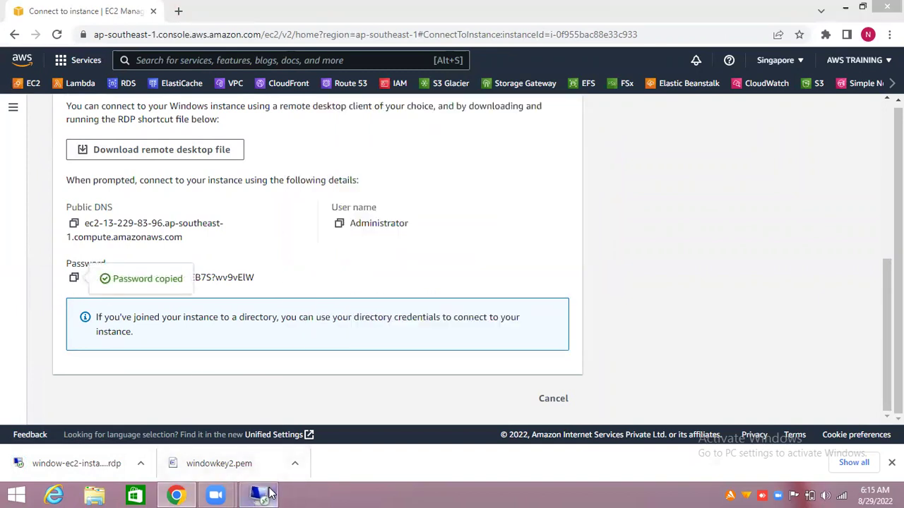
key("ctrl+v")
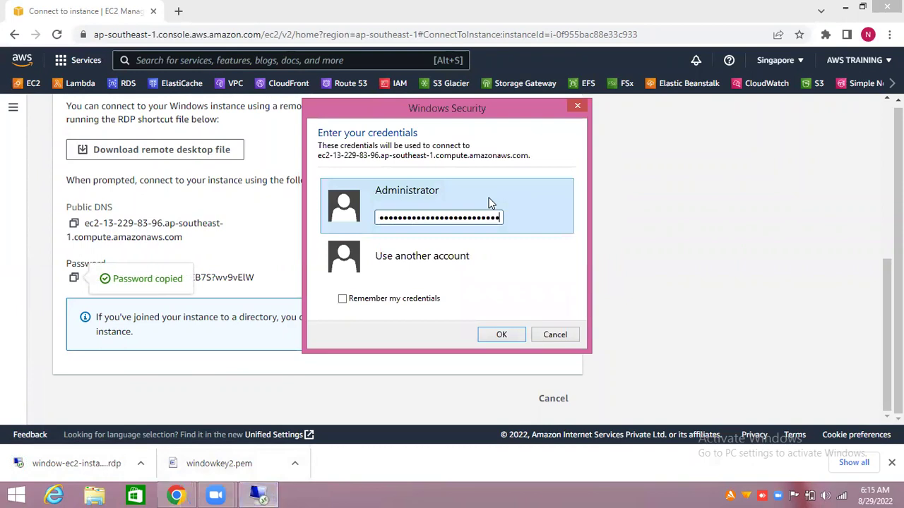
left_click(513, 336)
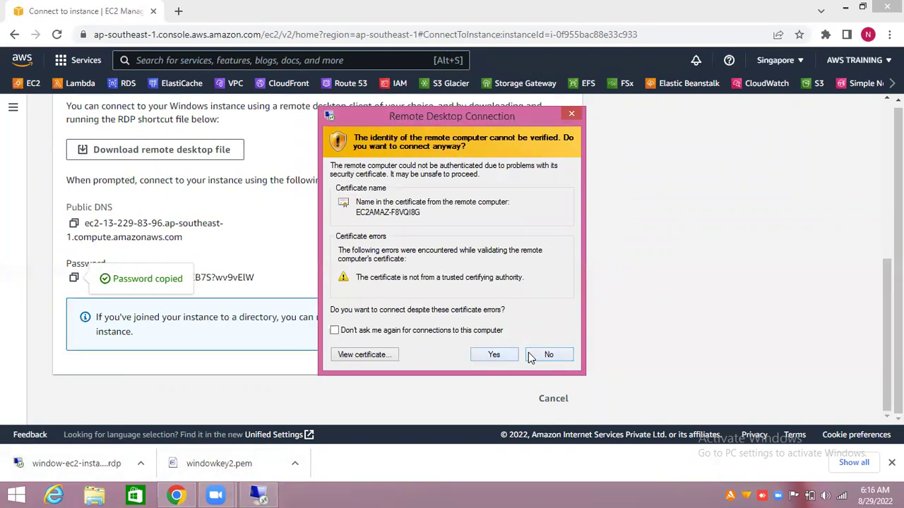
left_click(508, 355)
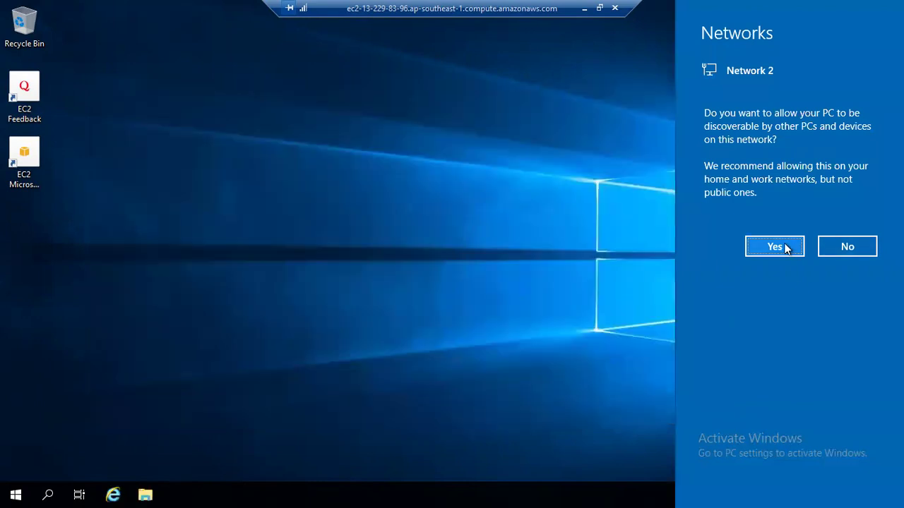
Allow the server to be discoverable on Network 2 and refresh the remote desktop several times
left_click(787, 246)
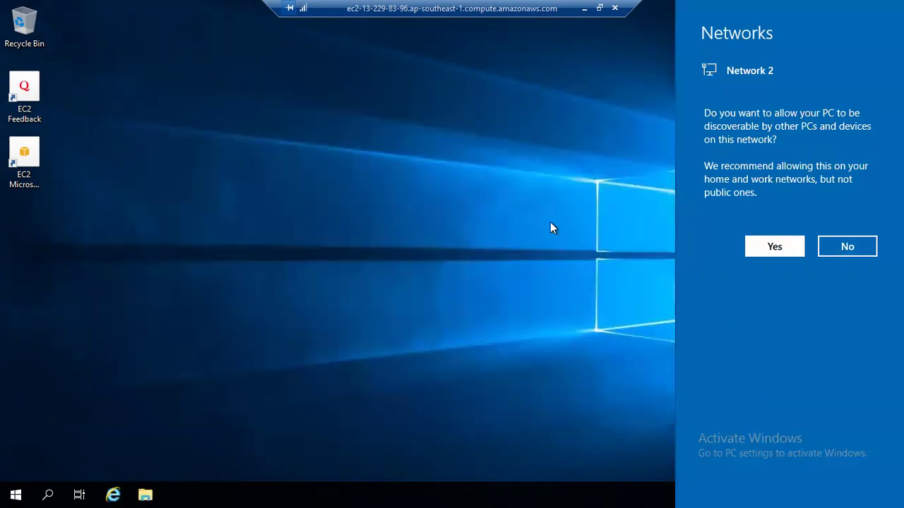
right_click(454, 254)
left_click(500, 296)
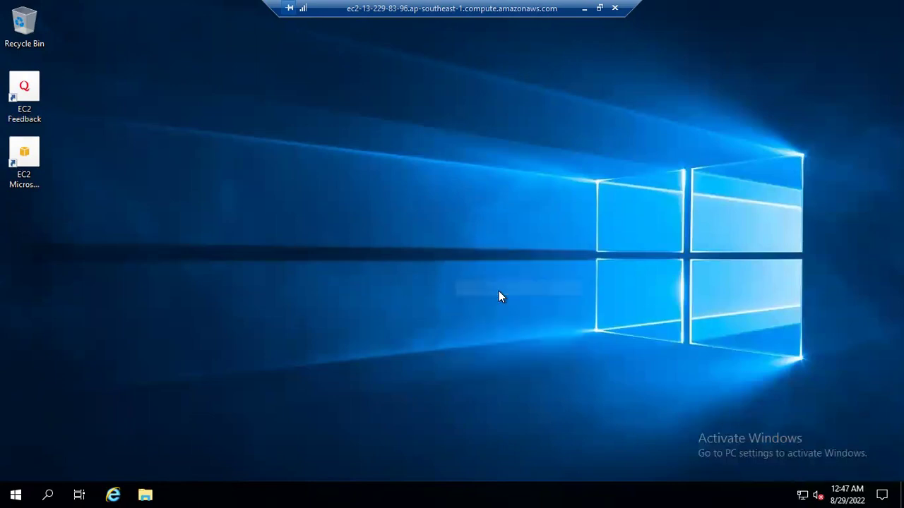
right_click(459, 216)
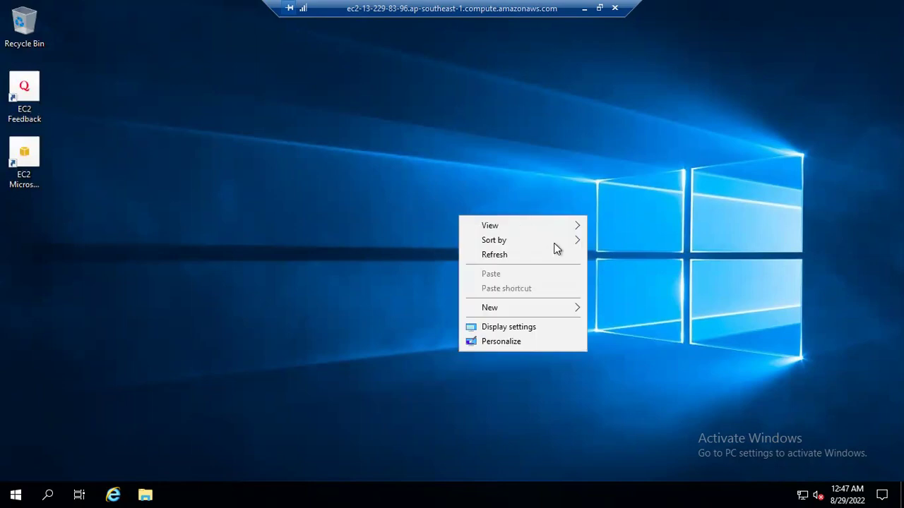
left_click(515, 259)
right_click(514, 261)
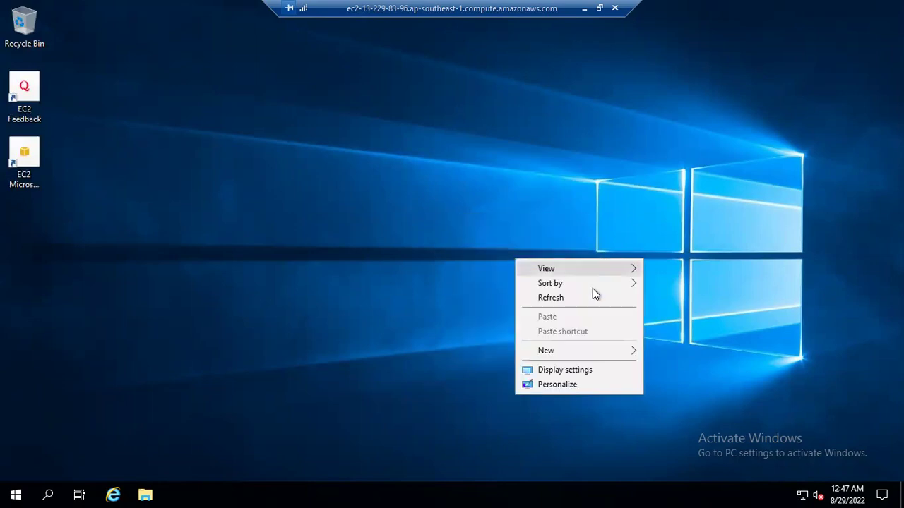
left_click(572, 298)
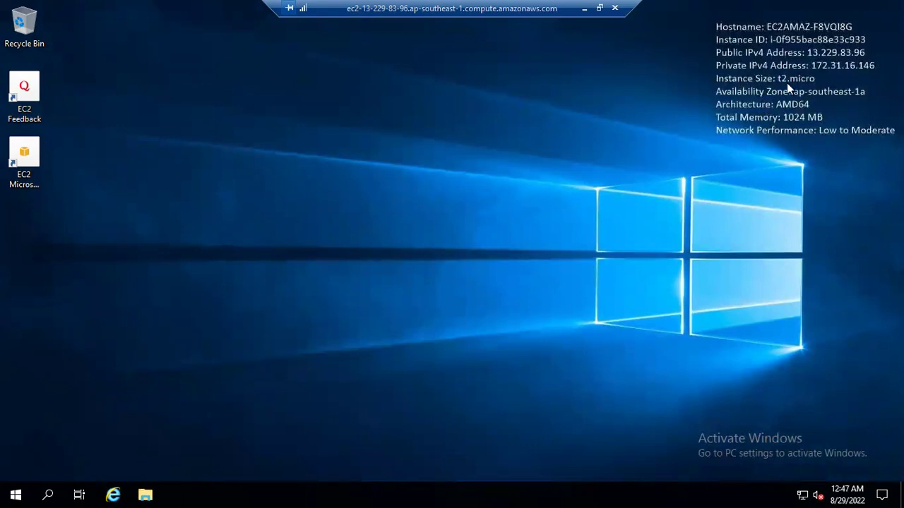
Look over the instance details on the remote desktop and show the server's list of installed programs
left_click_drag(786, 83, 623, 252)
left_click(14, 492)
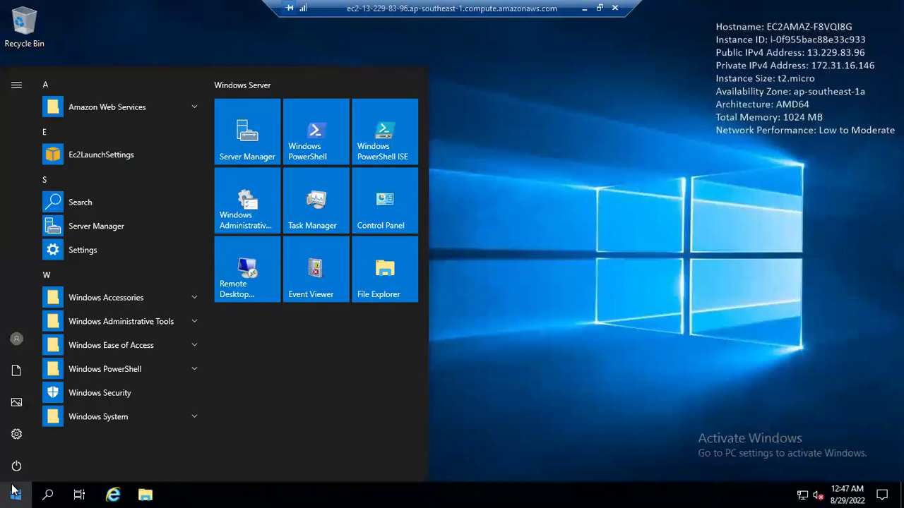
Open Server Manager, dismissing the Windows Admin Center message, and start the Add Roles and Features wizard
left_click(263, 150)
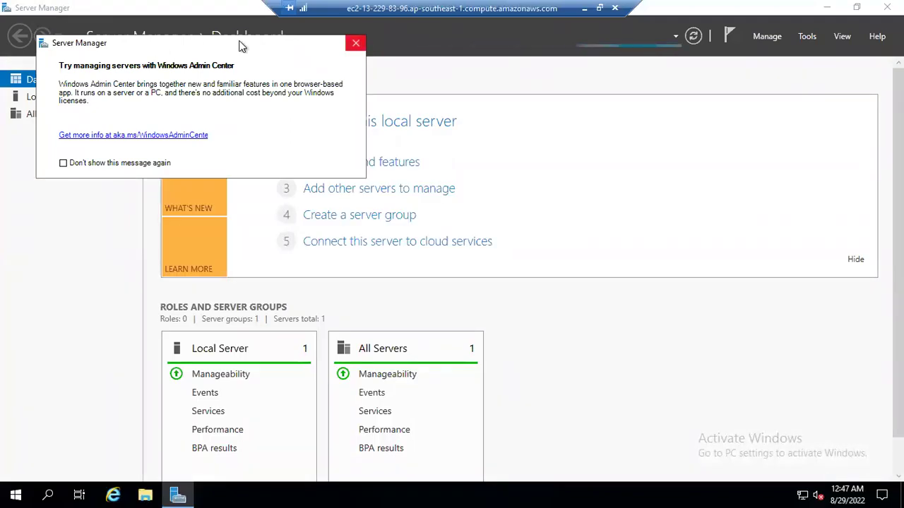
left_click(356, 43)
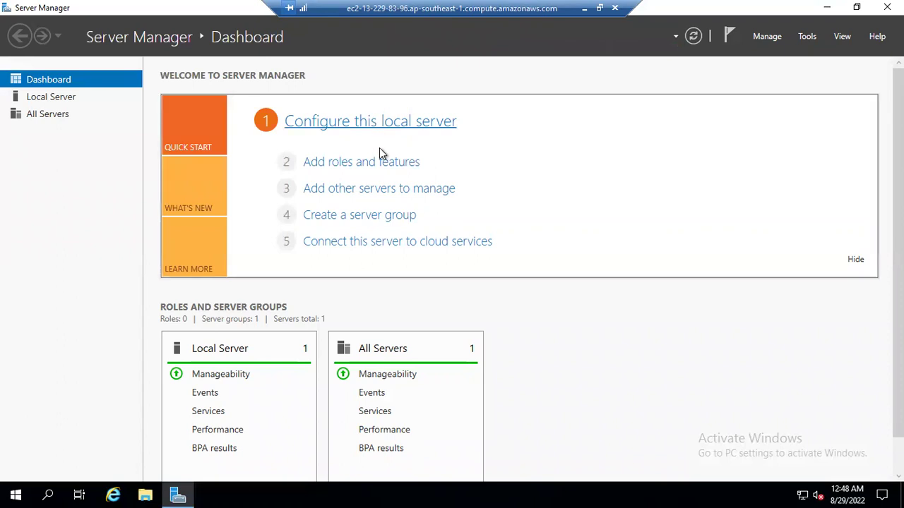
left_click(372, 168)
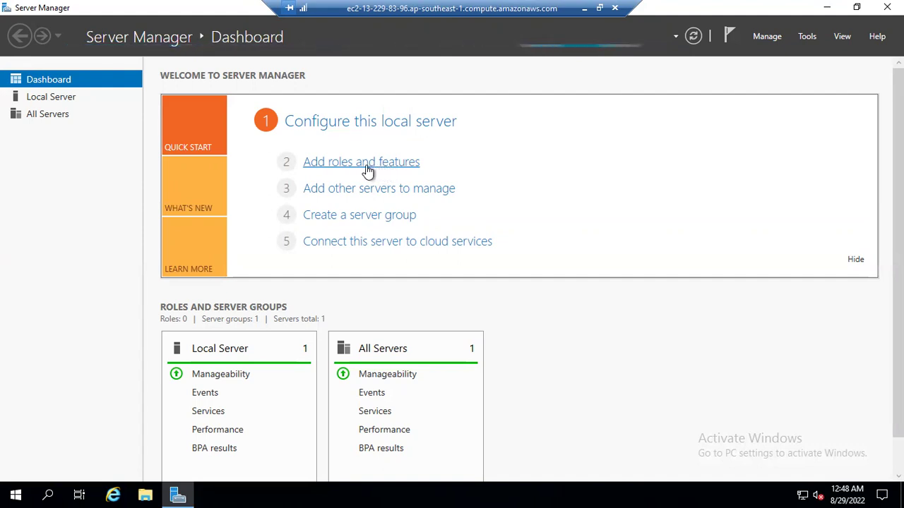
left_click(362, 168)
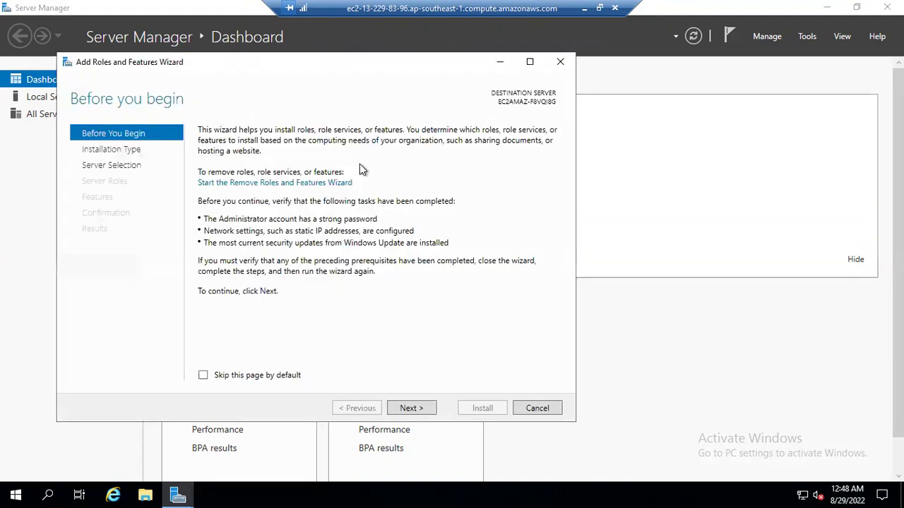
Choose a role-based or feature-based installation on the Windows Server 2019 machine in the server pool
left_click(411, 408)
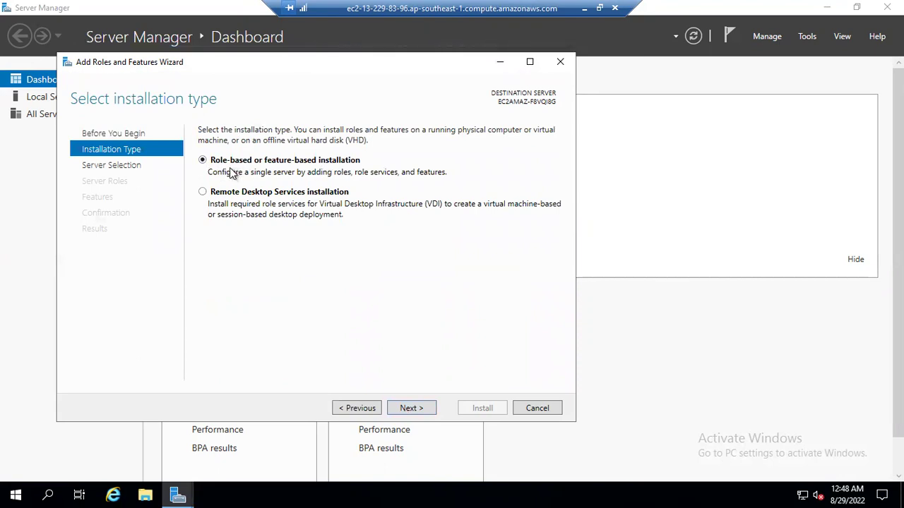
left_click(411, 408)
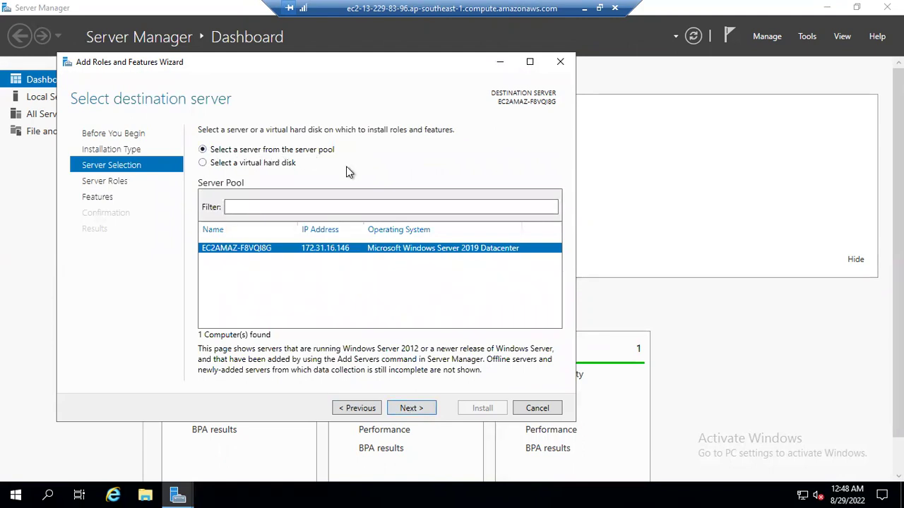
left_click(411, 408)
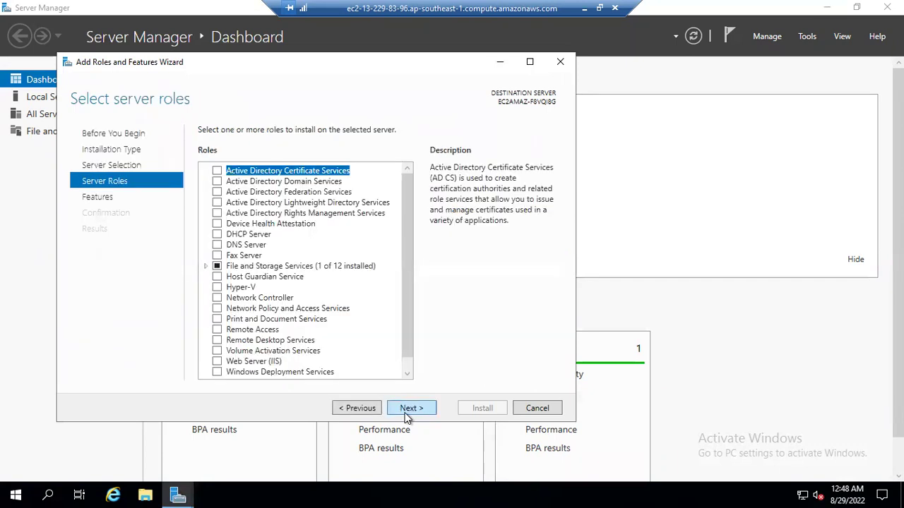
Install the Web Server (IIS) role with its management tools, keeping the default features and role services
left_click(217, 362)
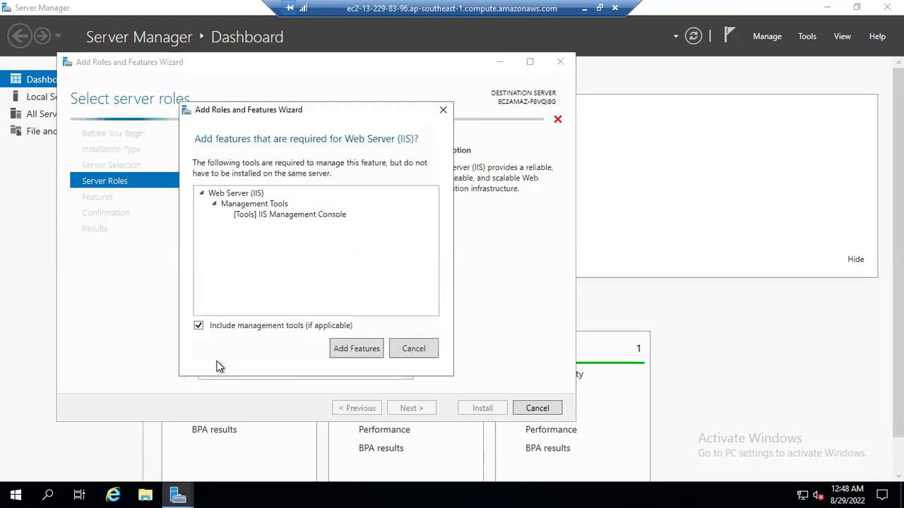
left_click(355, 348)
left_click(416, 408)
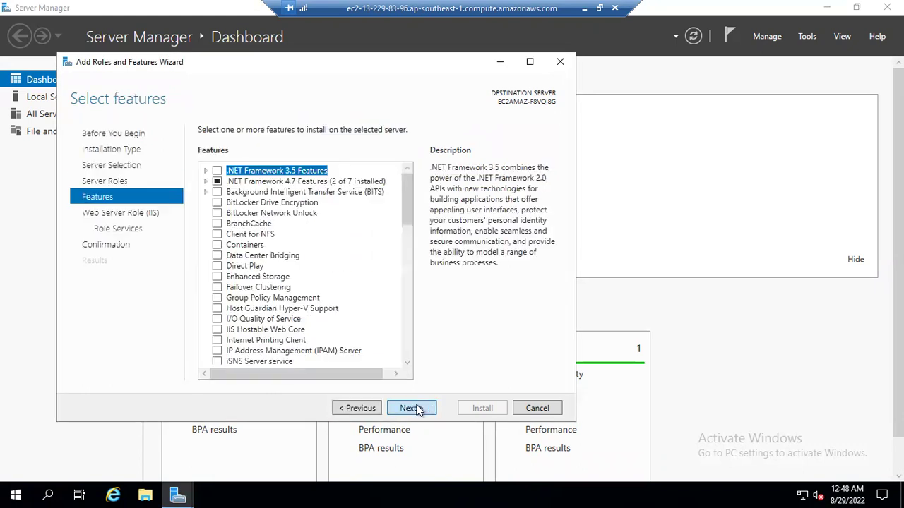
left_click(416, 408)
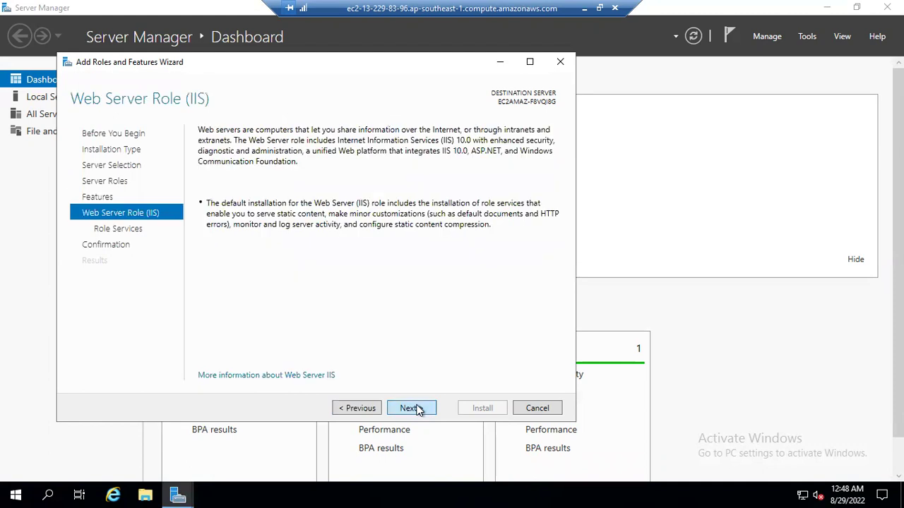
left_click(416, 408)
left_click(416, 409)
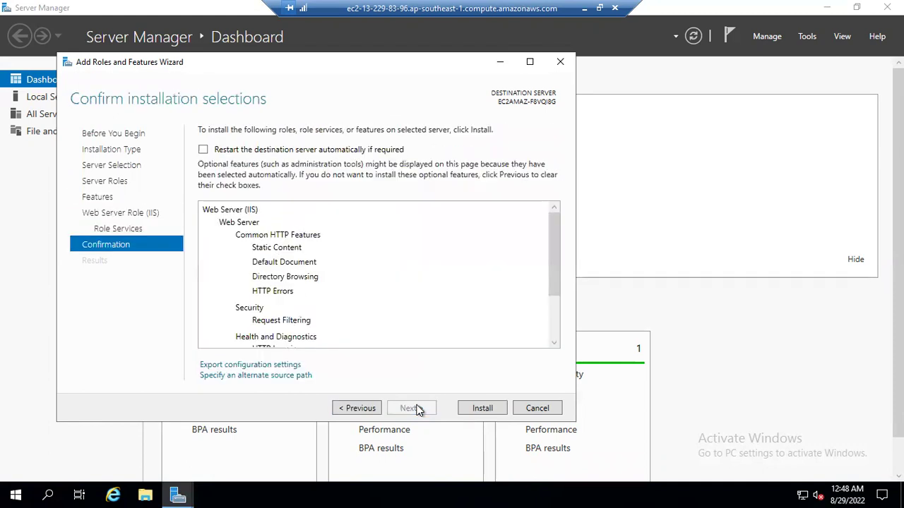
left_click(484, 408)
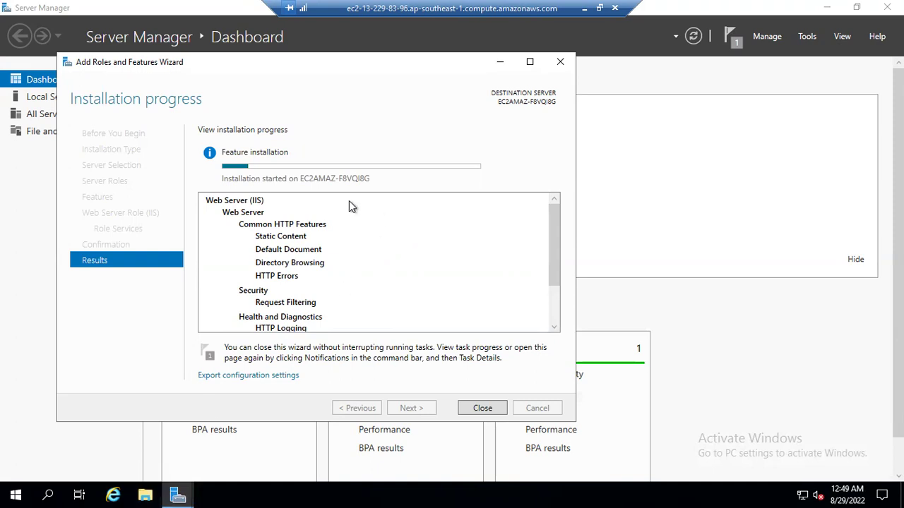
Look through the folders on Local Disk (C:) in File Explorer and close the spare Explorer window
left_click(148, 488)
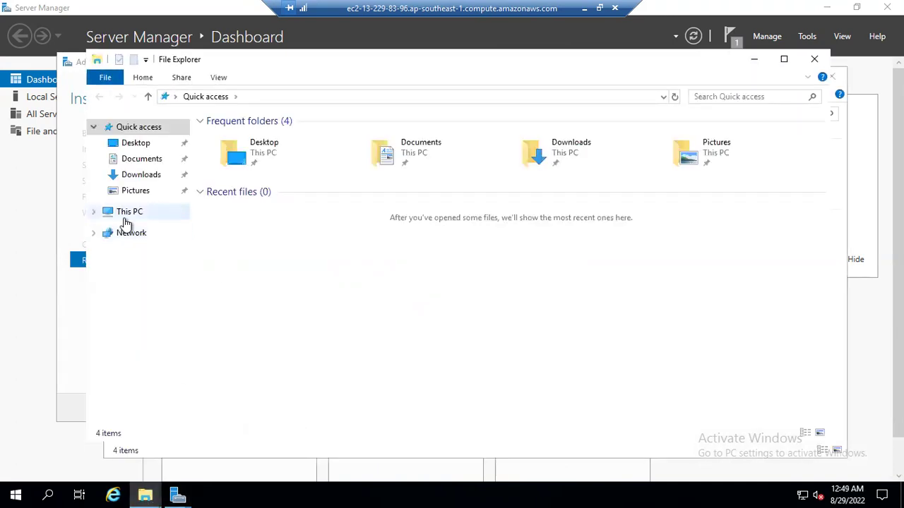
left_click(125, 218)
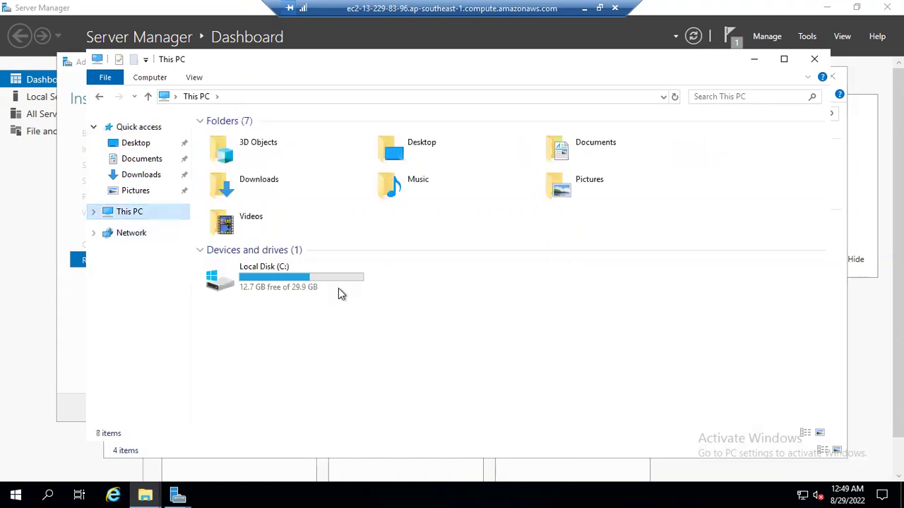
double_click(295, 281)
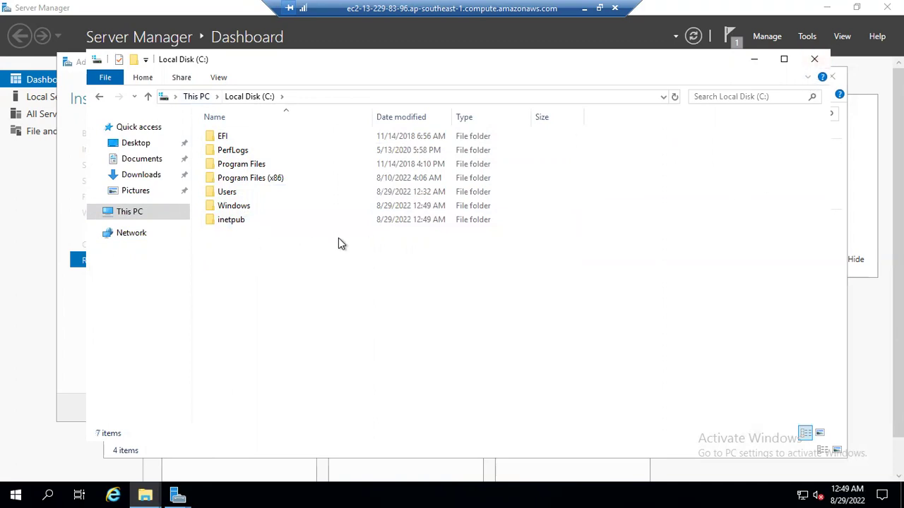
left_click(754, 67)
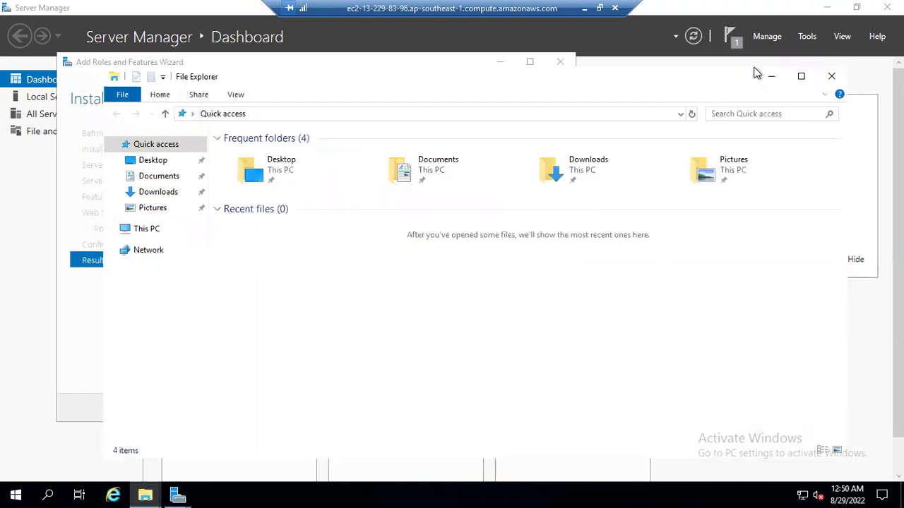
left_click(833, 77)
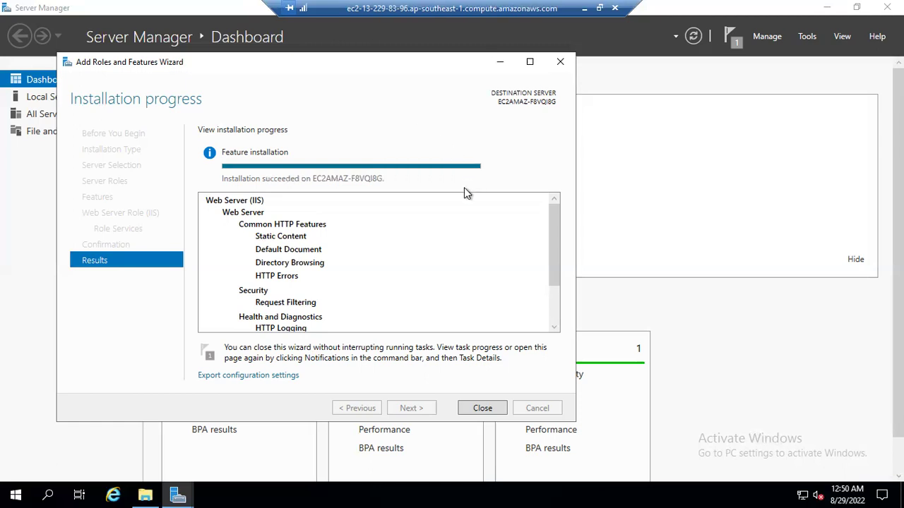
Close the finished installation wizard and Server Manager, and open the folder C:\inetpub\wwwroot
left_click(497, 413)
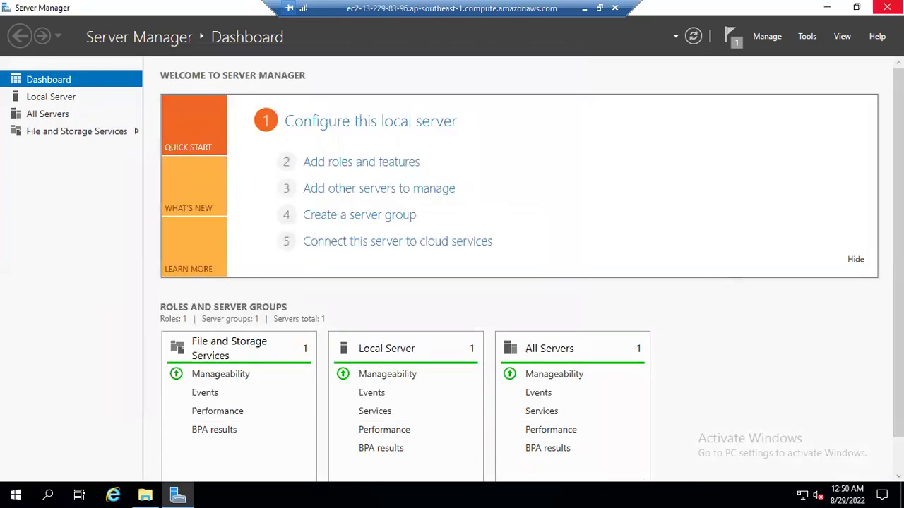
left_click(886, 7)
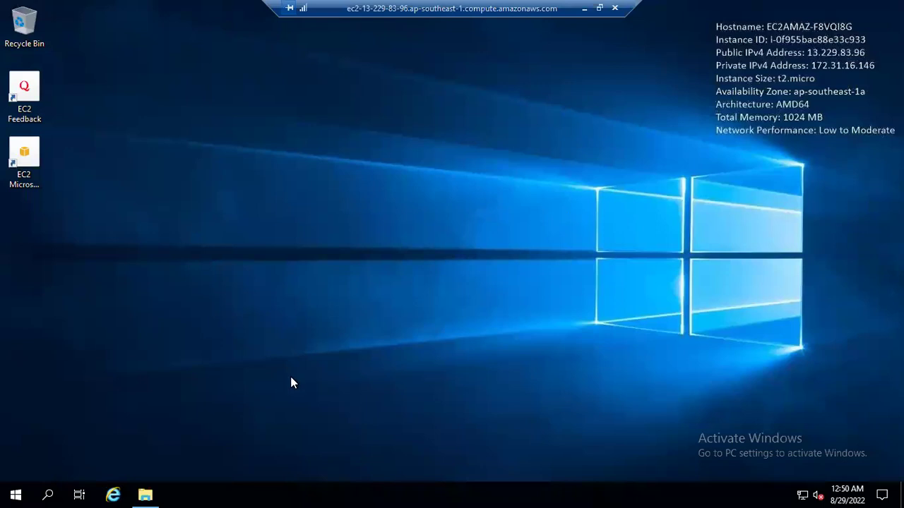
left_click(147, 494)
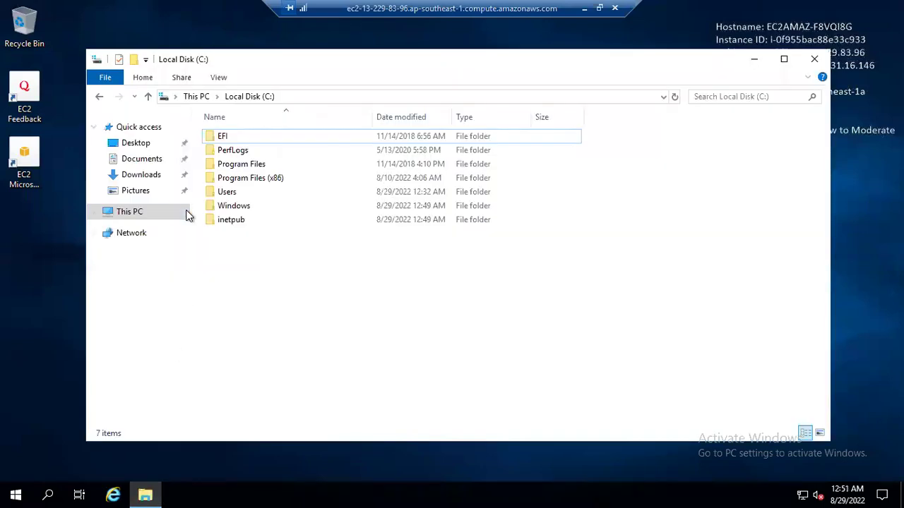
double_click(264, 223)
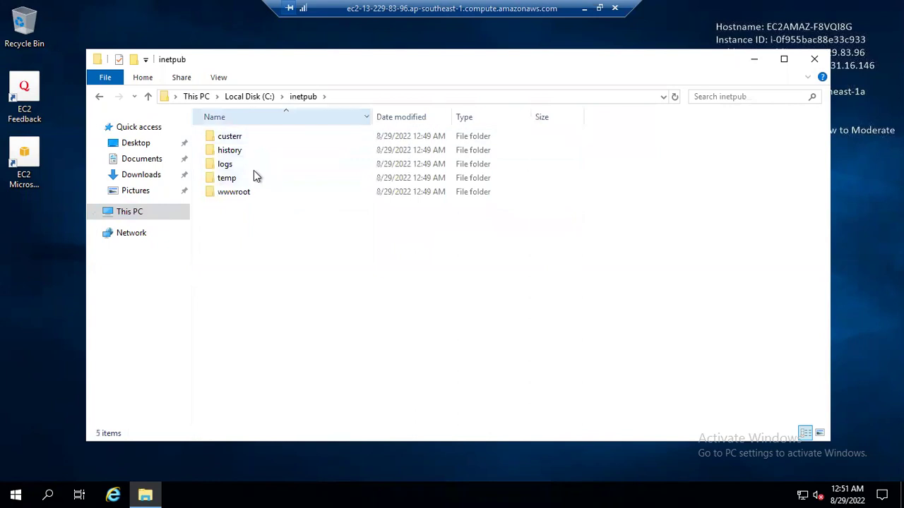
double_click(241, 195)
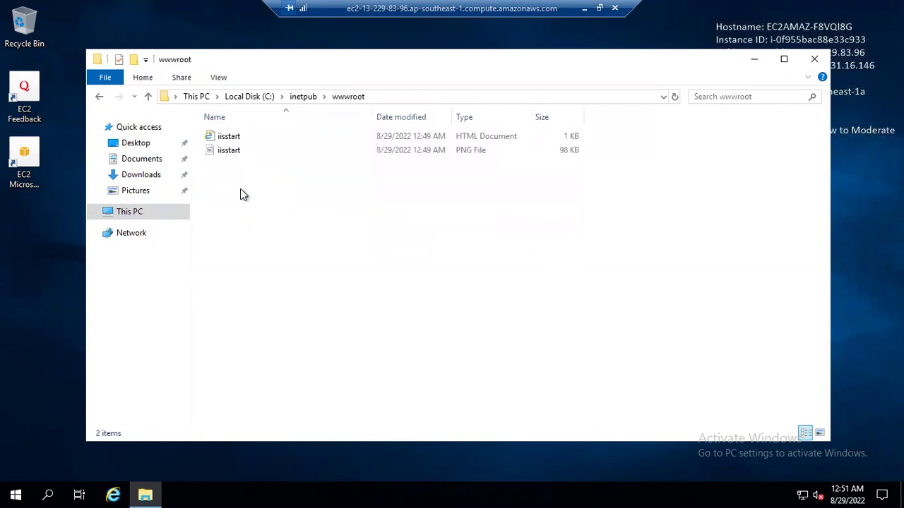
Create a new text document in the wwwroot folder and write "hello world" in it
right_click(336, 213)
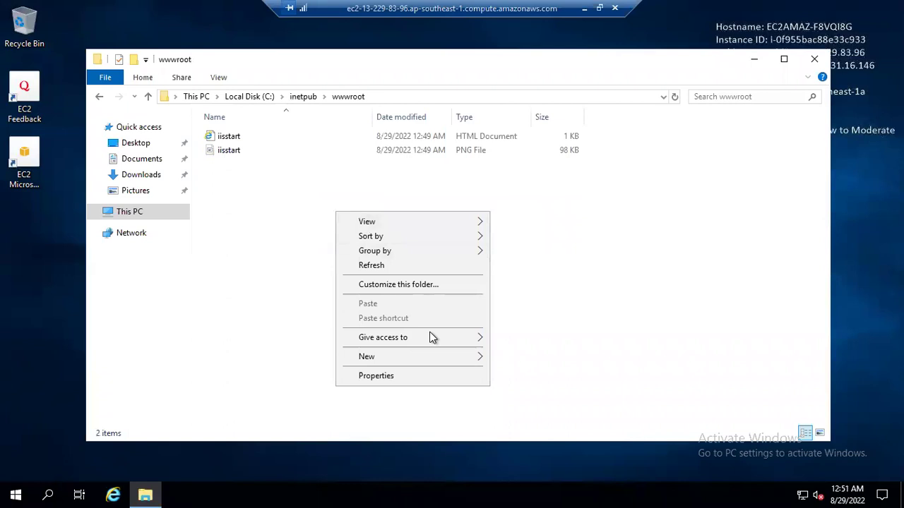
mouse_move(382, 356)
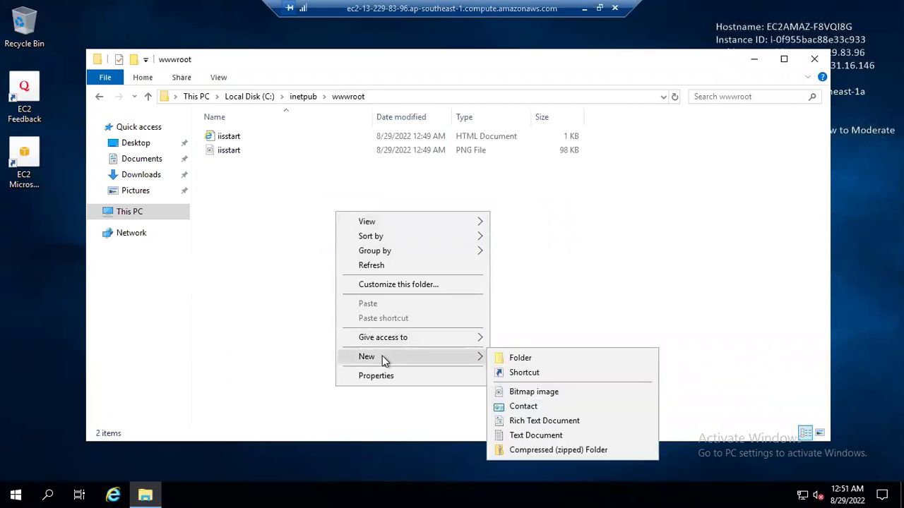
left_click(561, 436)
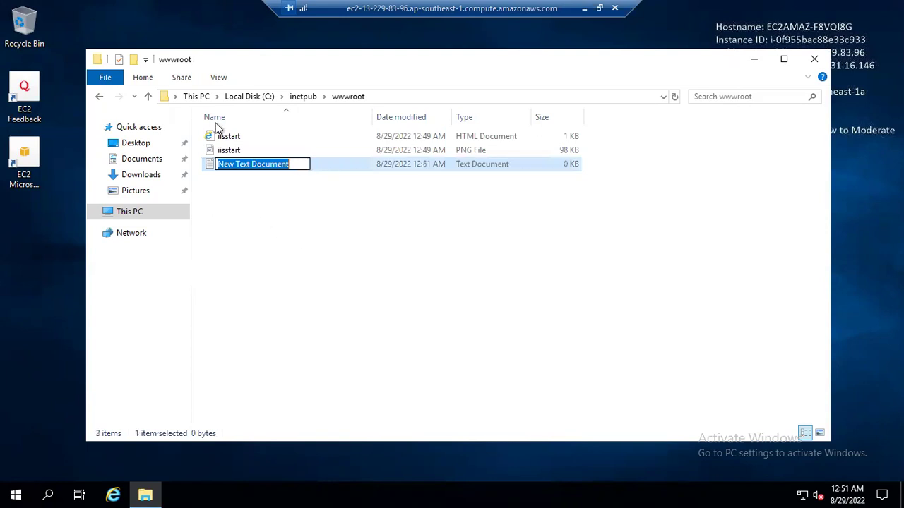
left_click(316, 180)
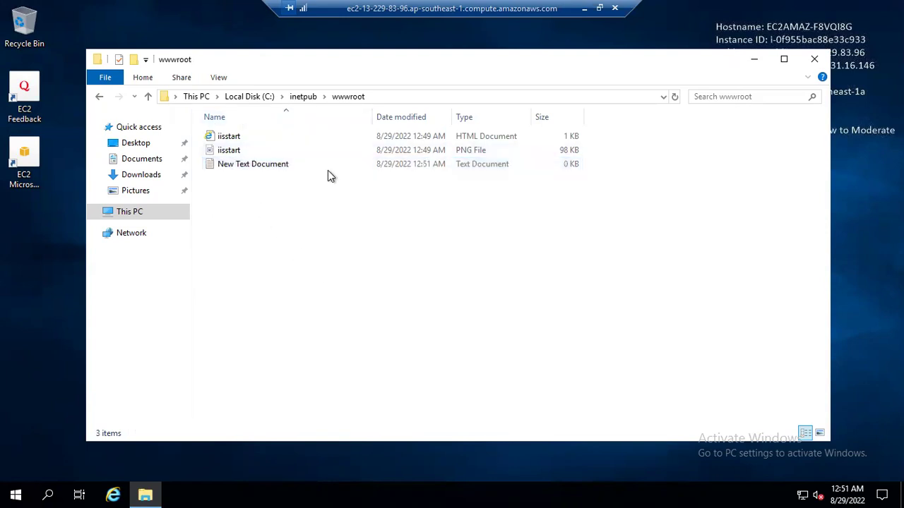
double_click(341, 163)
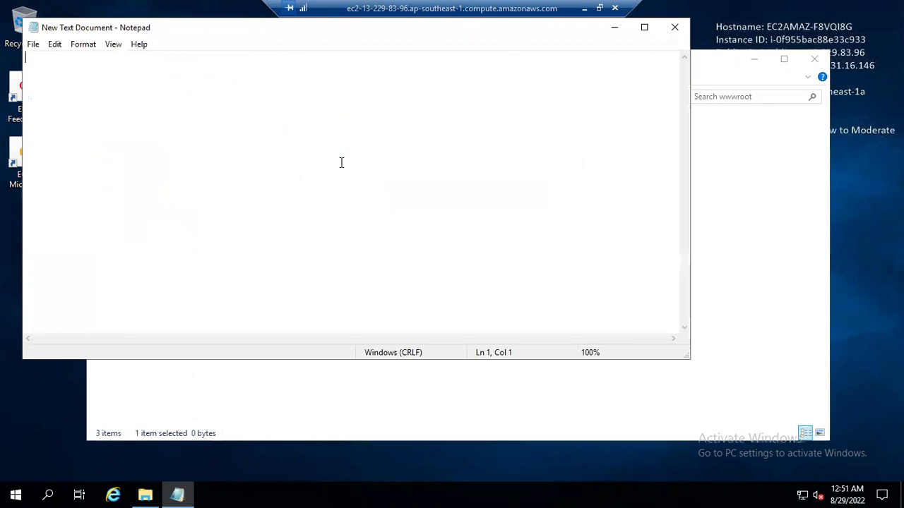
type("hello world")
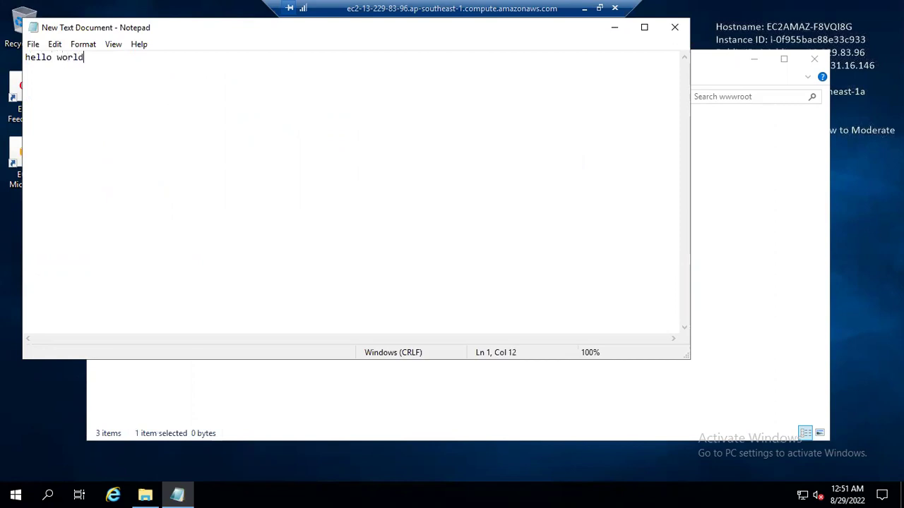
Save the text as index.html in the wwwroot folder and close Notepad
left_click(34, 44)
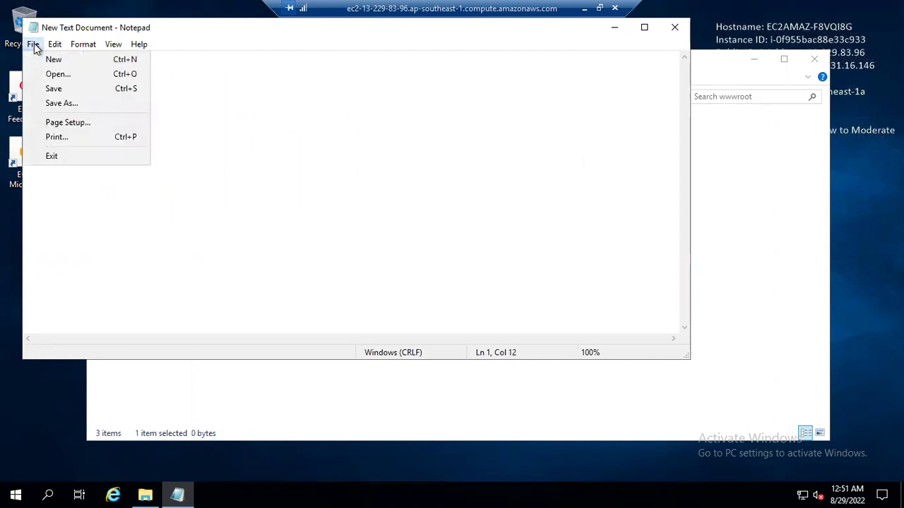
left_click(68, 103)
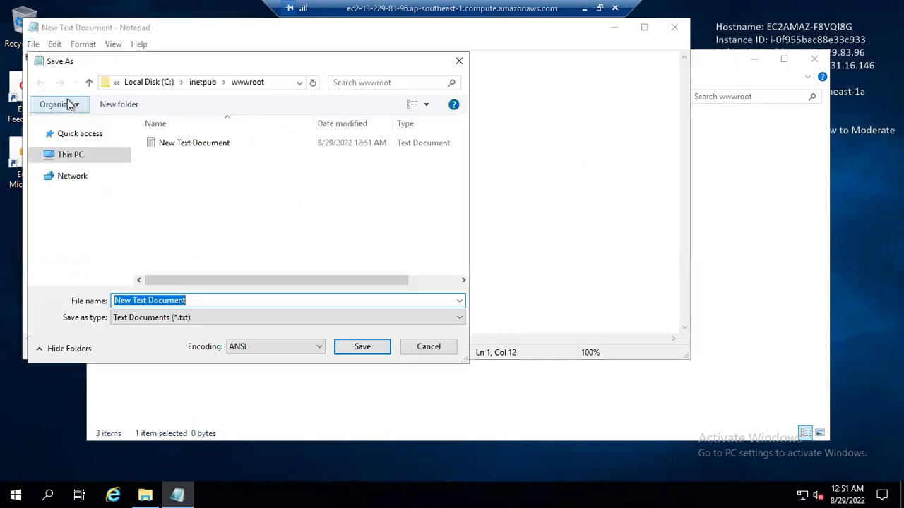
type("ind")
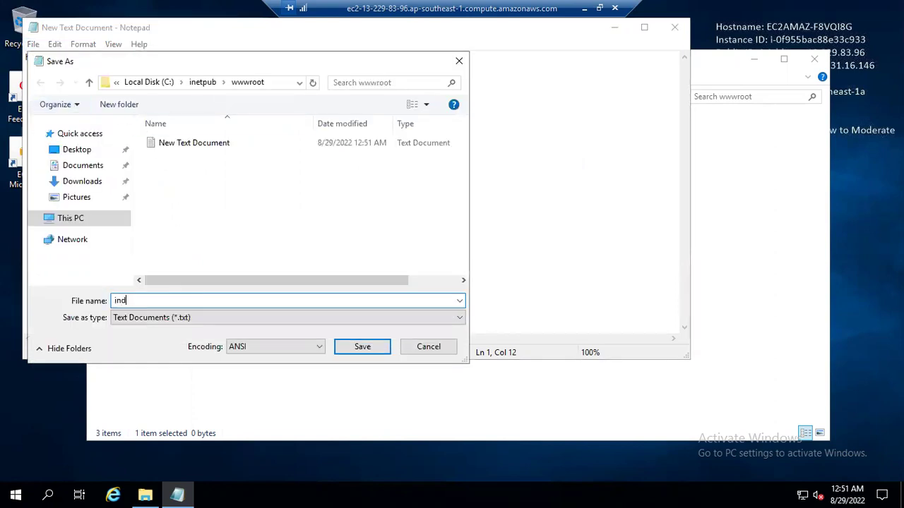
type("ex.html")
left_click(362, 347)
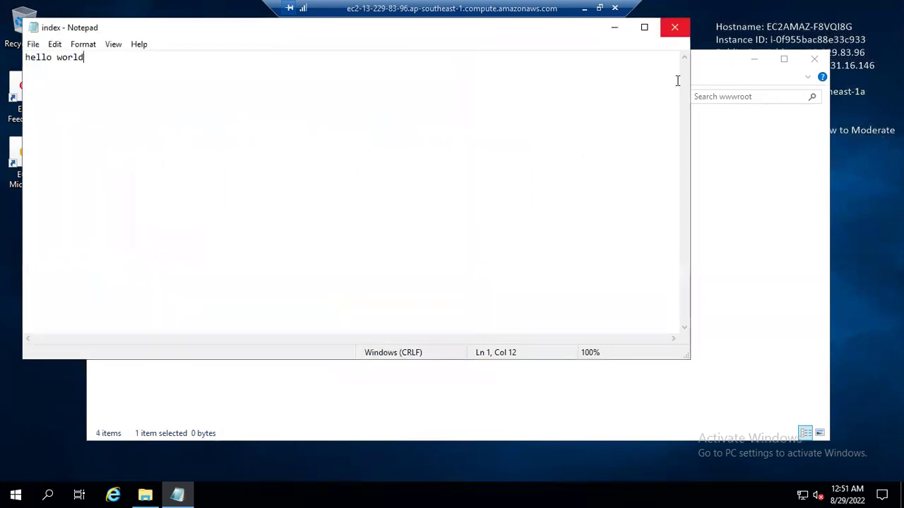
key("alt+F4")
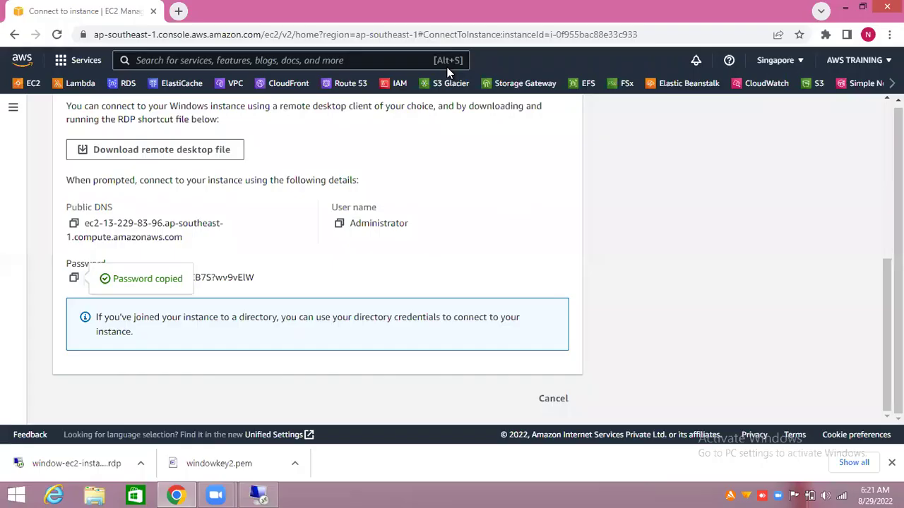
Leave the connection page and copy the public IPv4 address of window-ec2-instance from its instance summary
left_click(180, 11)
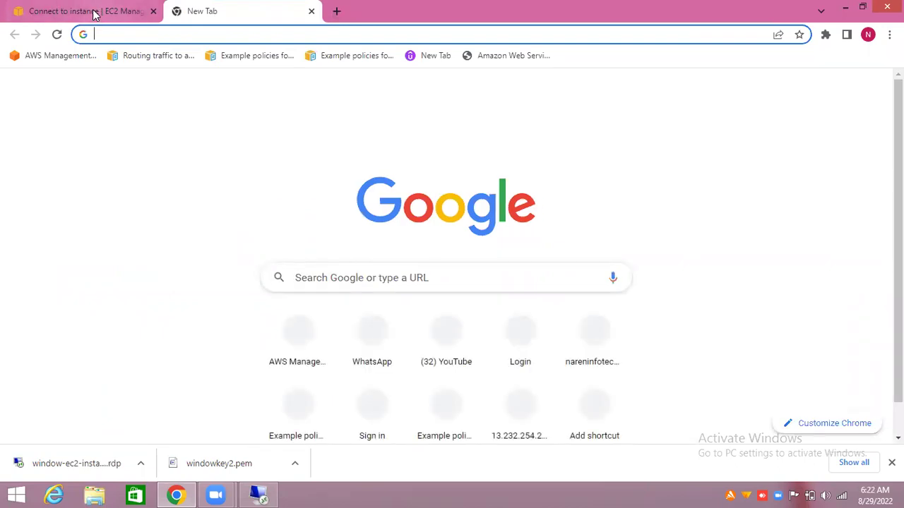
left_click(94, 11)
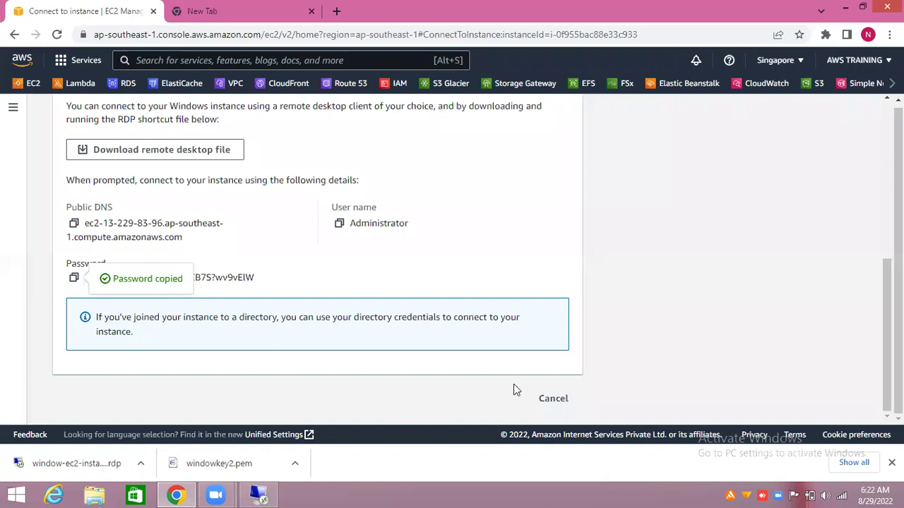
left_click(556, 401)
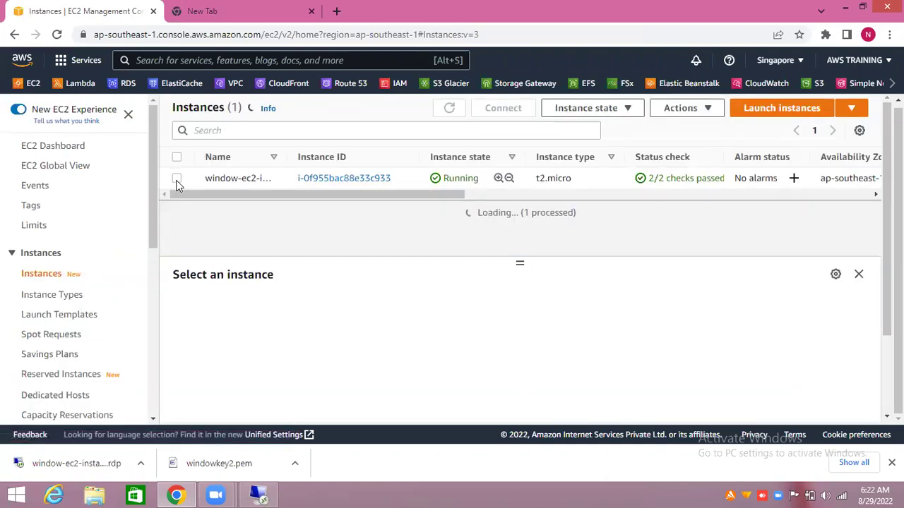
left_click(177, 178)
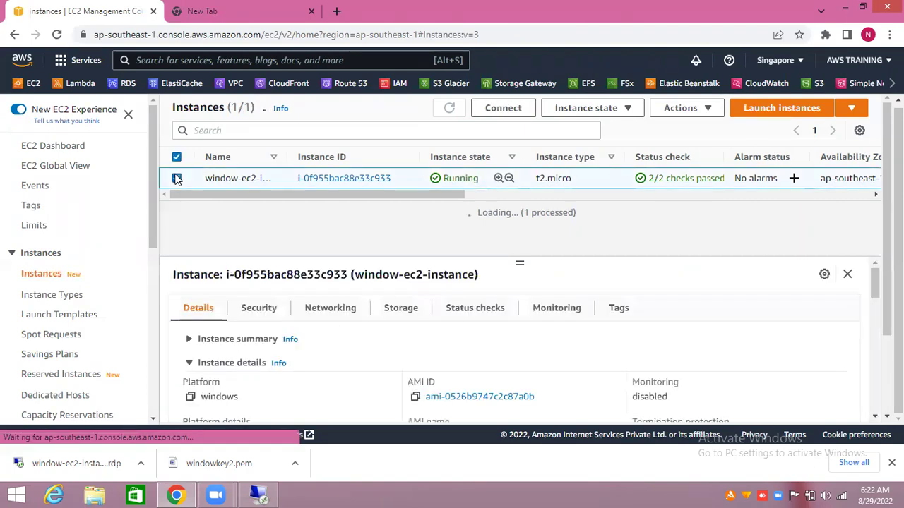
left_click(189, 341)
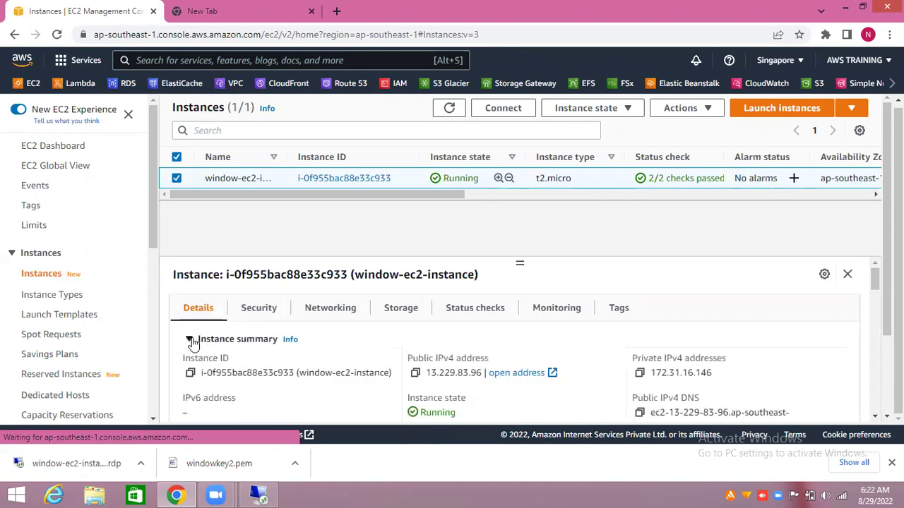
left_click(416, 373)
Load the copied public IPv4 address in the empty browser tab to check the hosted page
left_click(228, 8)
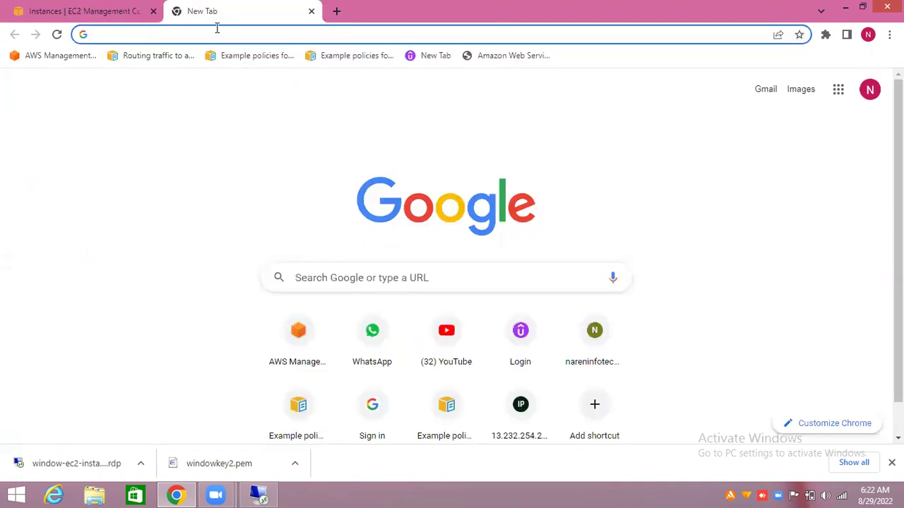
key("ctrl+v")
key("Return")
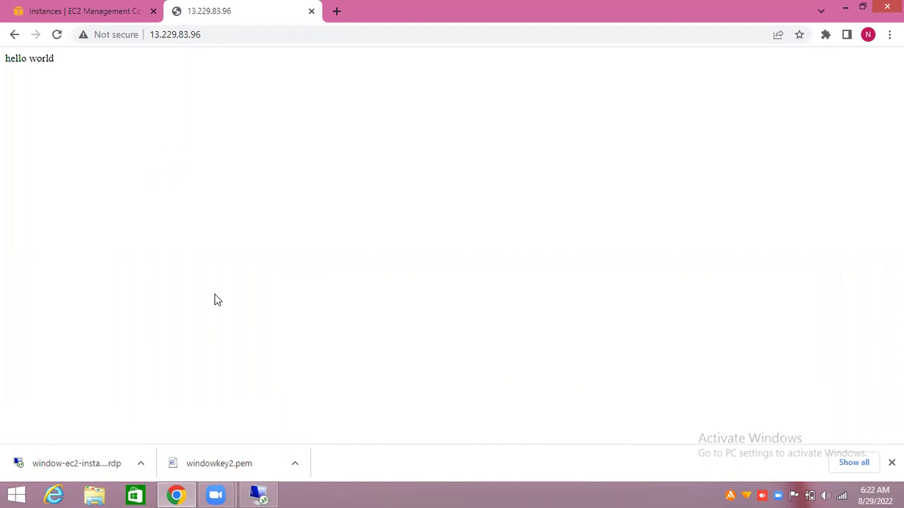
Switch to the Remote Desktop session and write "this one our first ec2 lab" in wwwroot's New Text Document
left_click(261, 495)
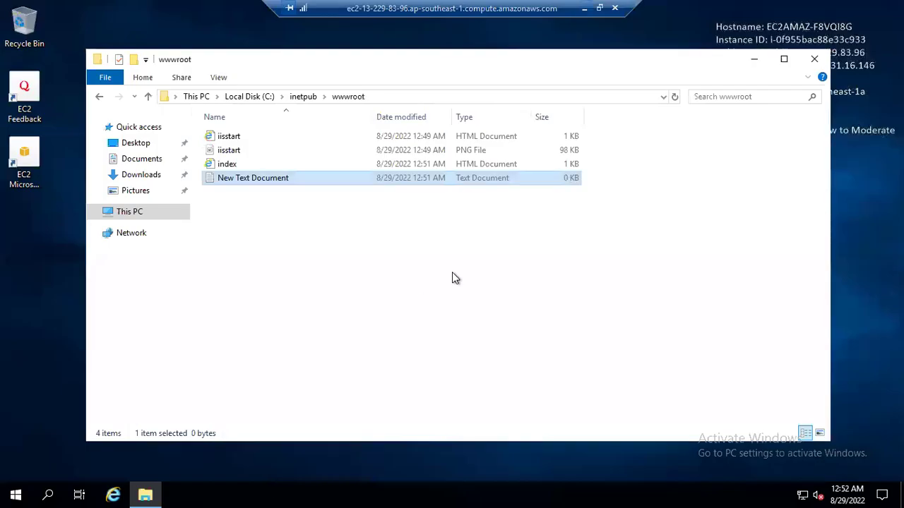
double_click(336, 177)
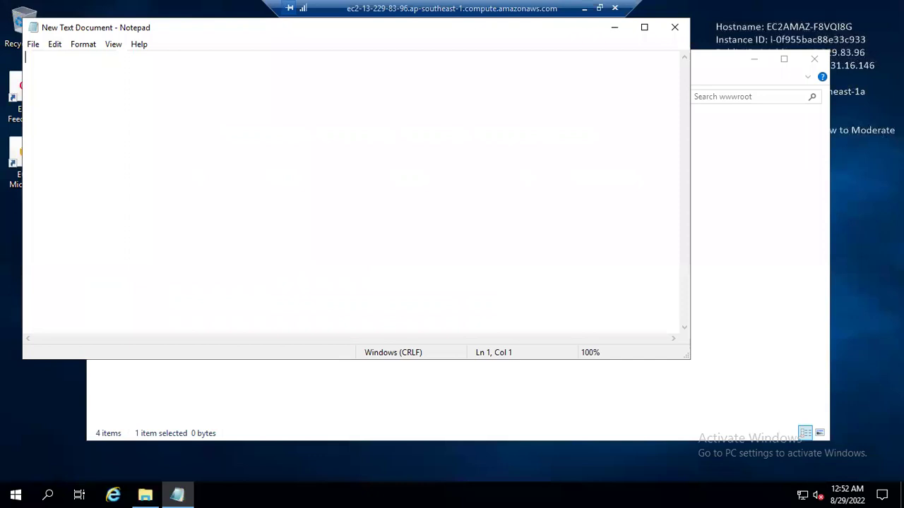
type("this one our first e")
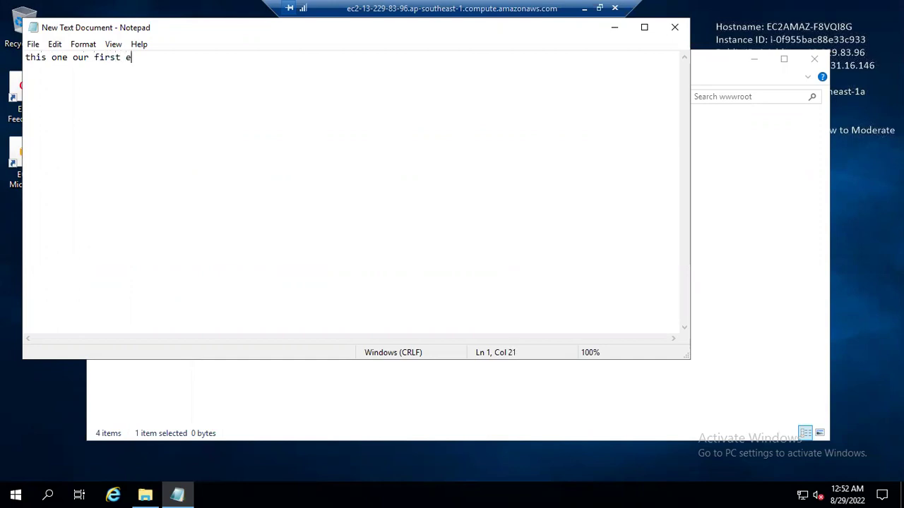
type("c2 lab")
Save the text as ec2.html in the wwwroot folder and close Notepad
left_click(32, 43)
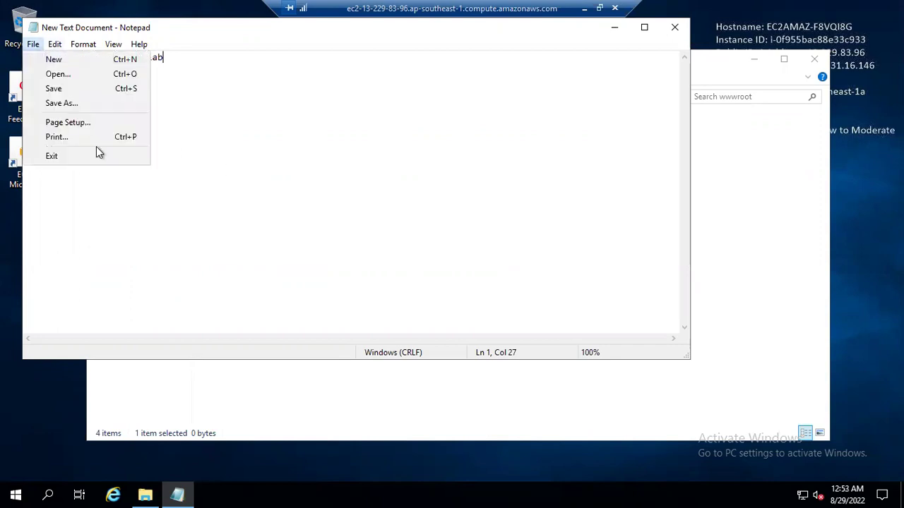
left_click(72, 104)
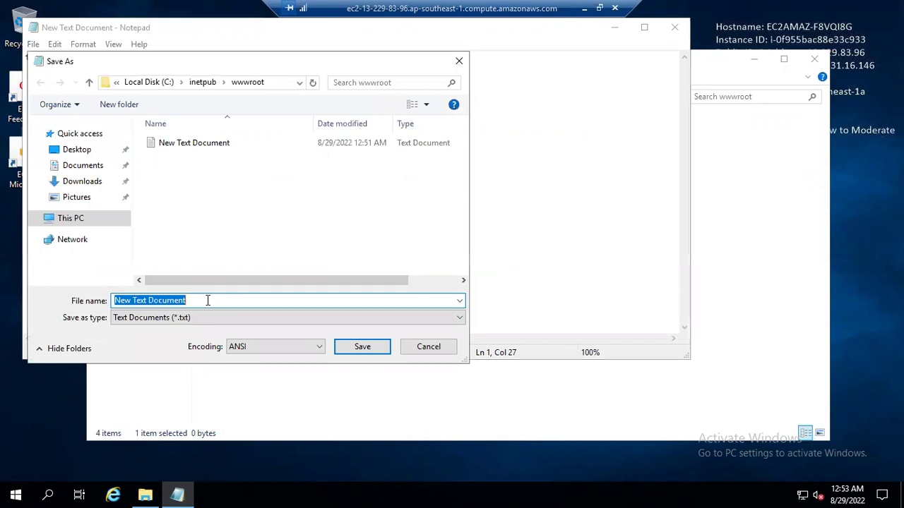
type("ec2.html")
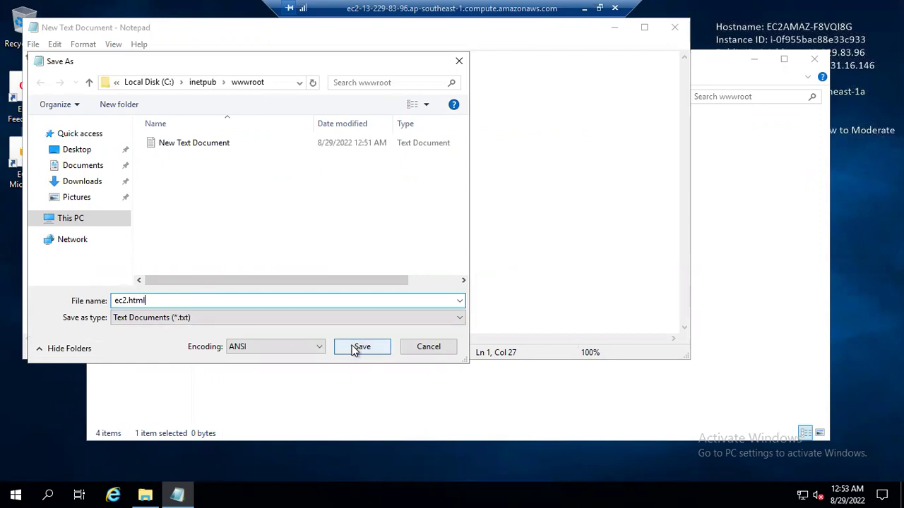
left_click(360, 348)
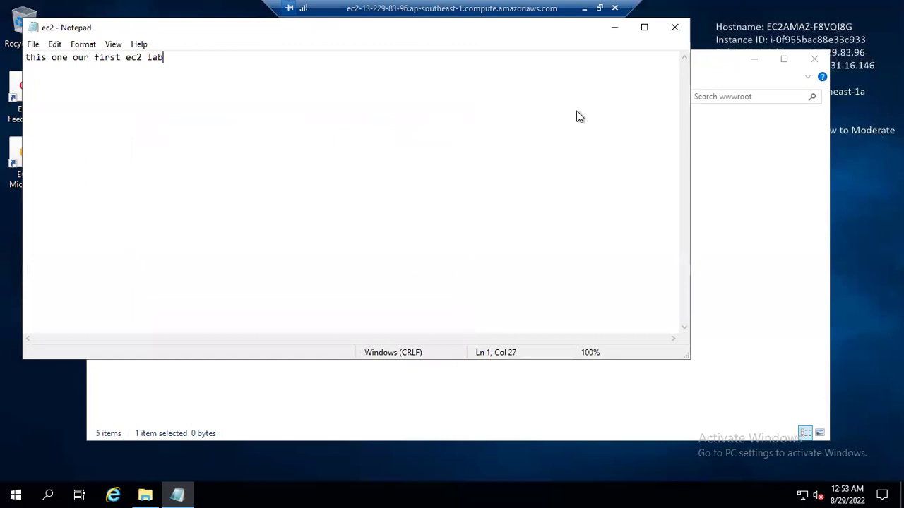
left_click(674, 27)
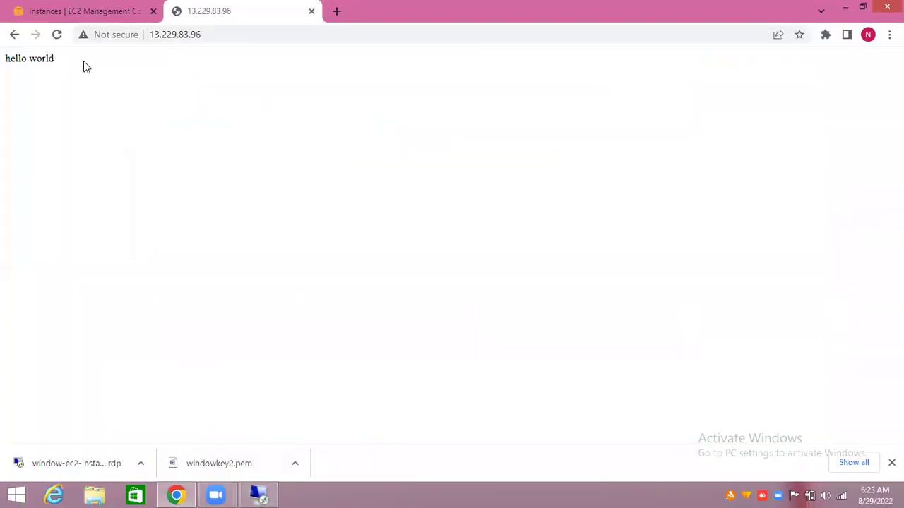
Switch to Chrome on the local computer and open 13.229.83.96/ec2.html
left_click(216, 38)
left_click(217, 39)
type("/")
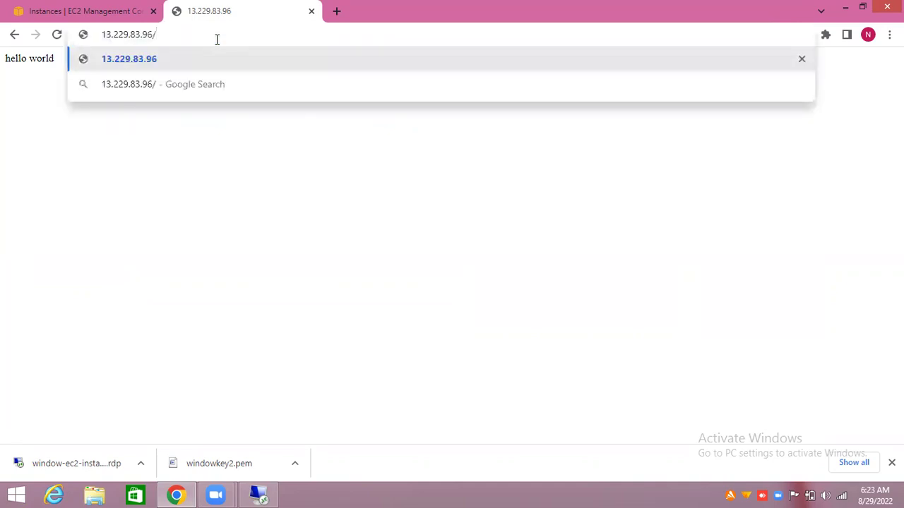
type("ec2.")
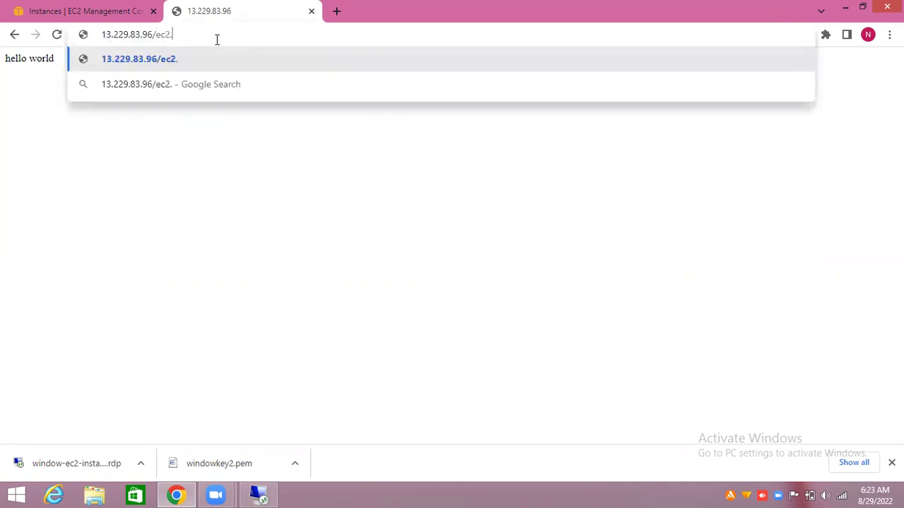
type("html")
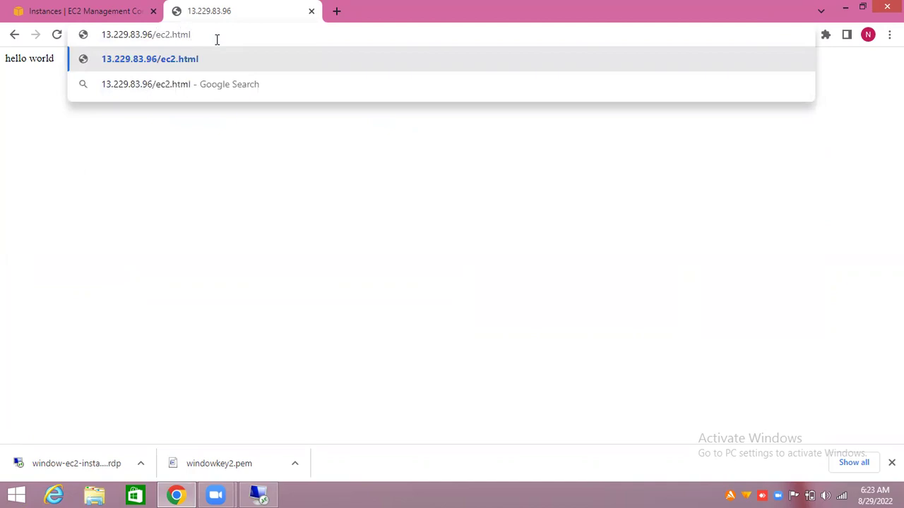
key("Return")
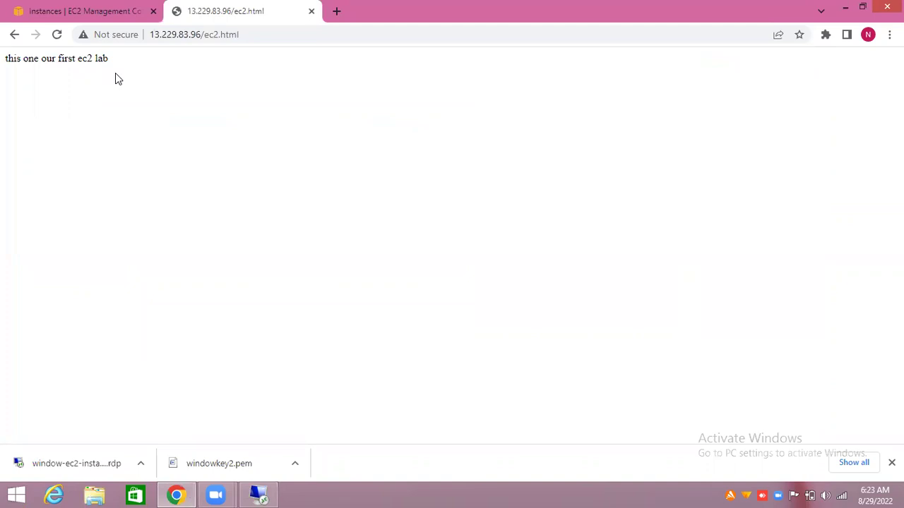
In the Remote Desktop session, close the wwwroot window, view the server's drives under This PC, and close File Explorer
left_click(258, 494)
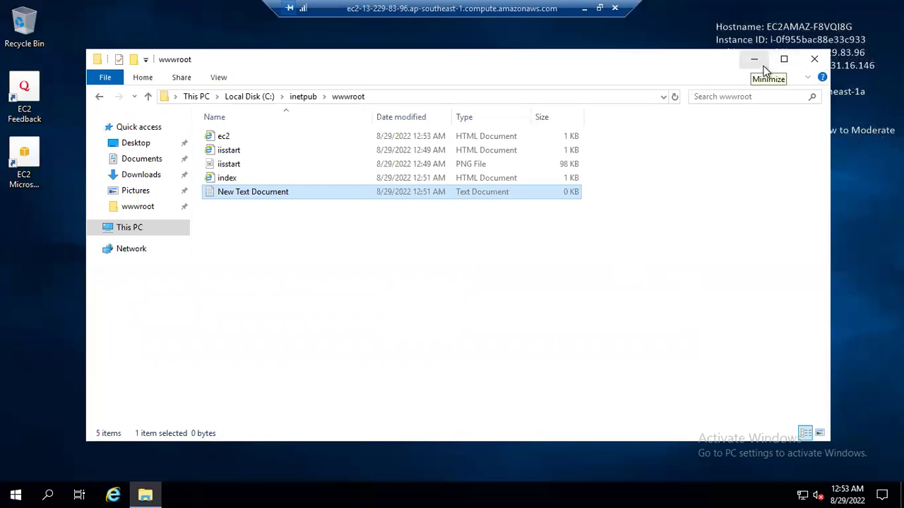
left_click(814, 58)
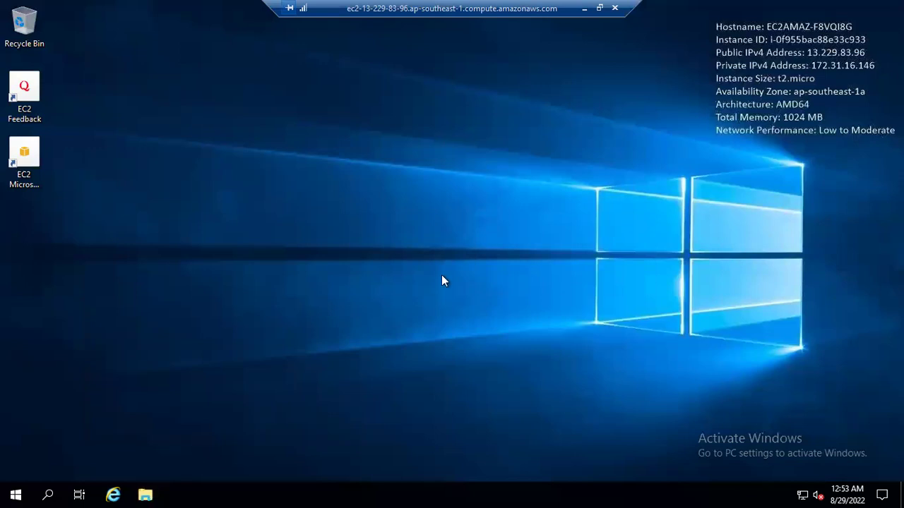
left_click(145, 495)
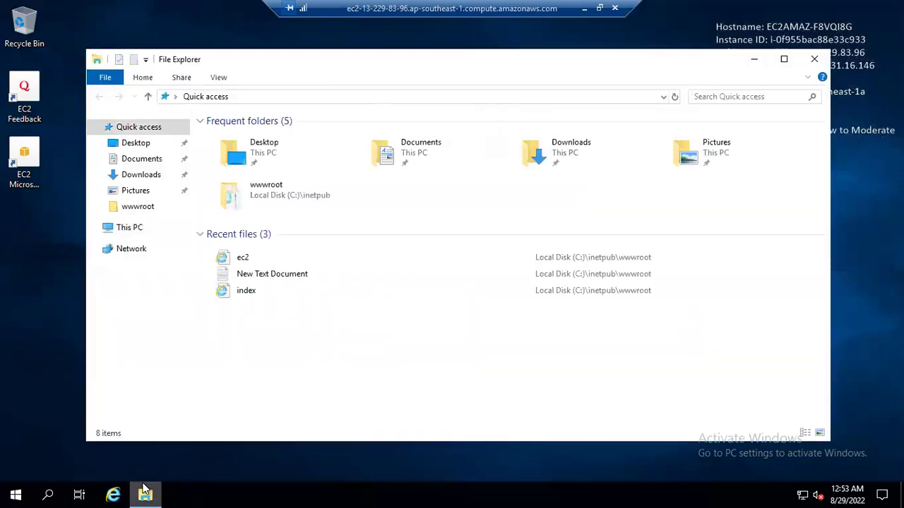
left_click(129, 229)
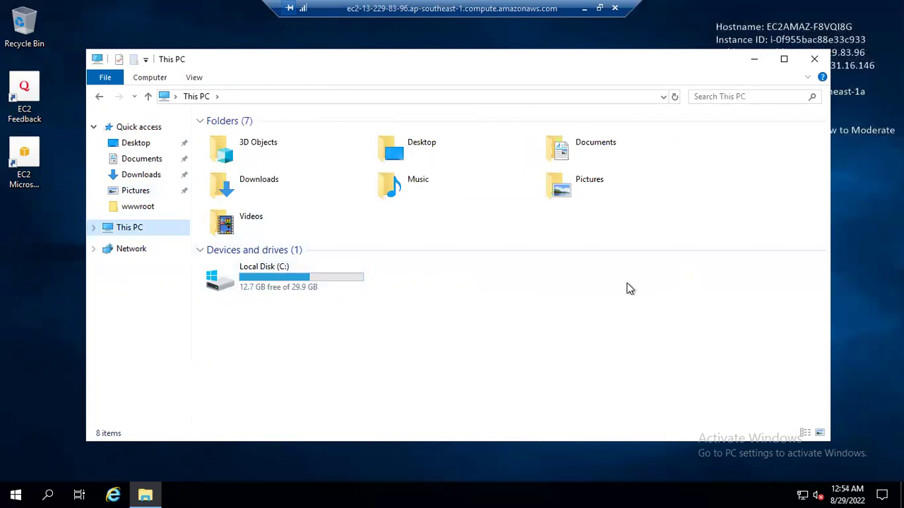
left_click(813, 66)
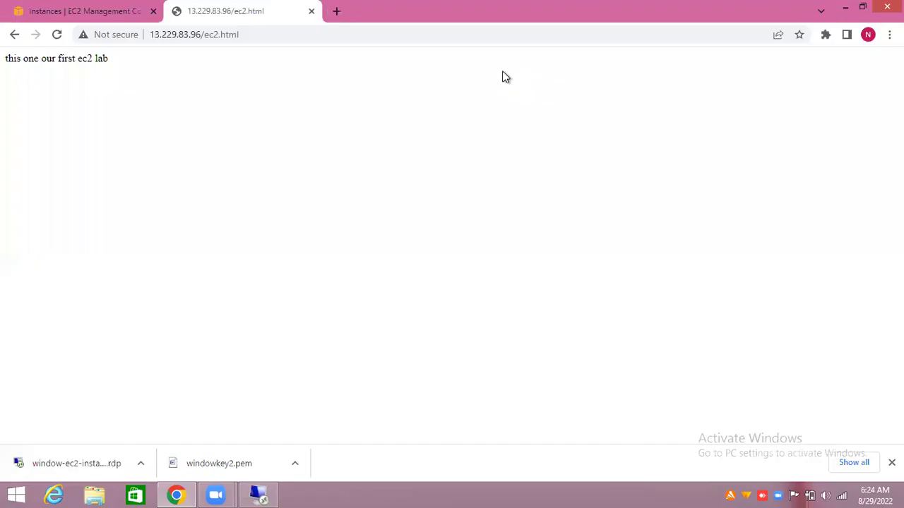
Return to the EC2 console in Chrome, open the Elastic Block Store volumes, and examine the existing volume's state and attached instance
left_click(87, 10)
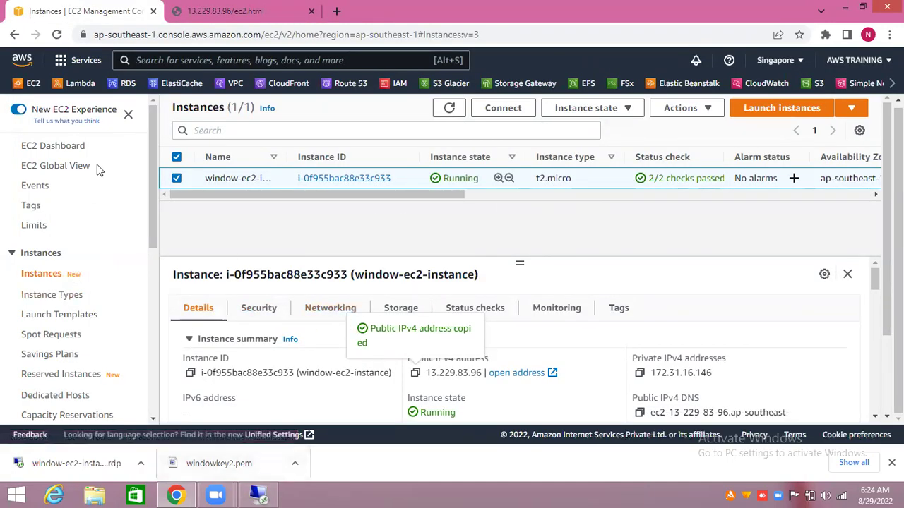
left_click_drag(151, 422, 152, 422)
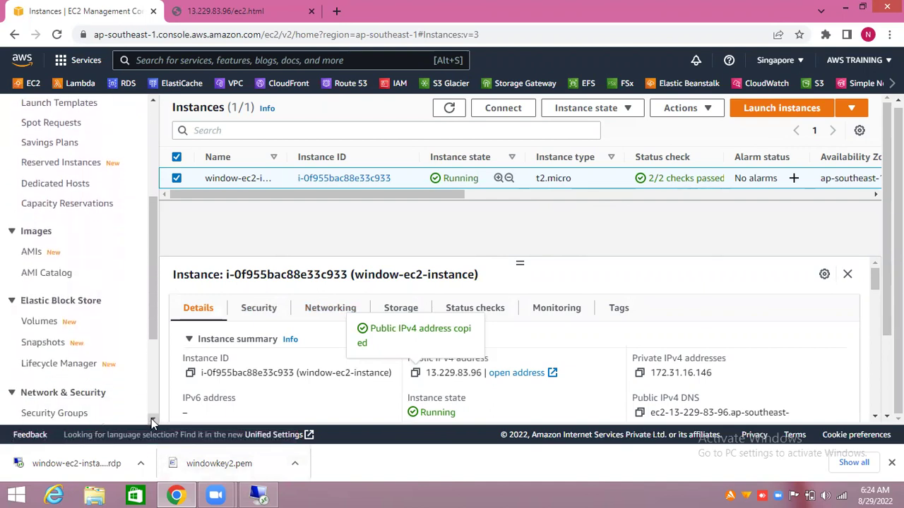
left_click(40, 321)
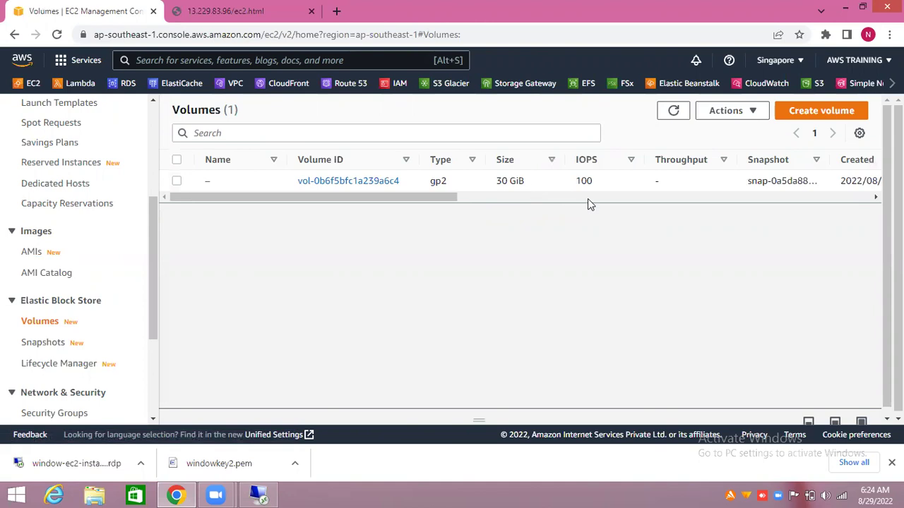
left_click(652, 199)
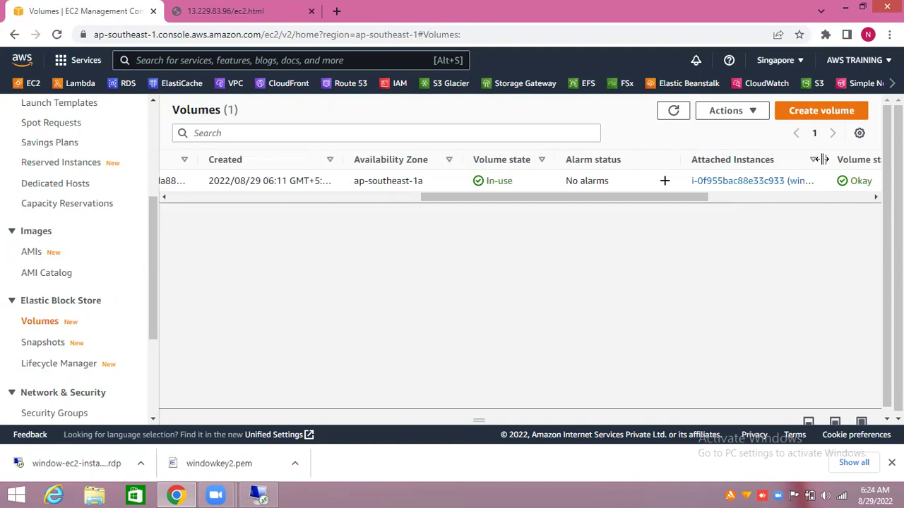
left_click_drag(826, 159, 874, 156)
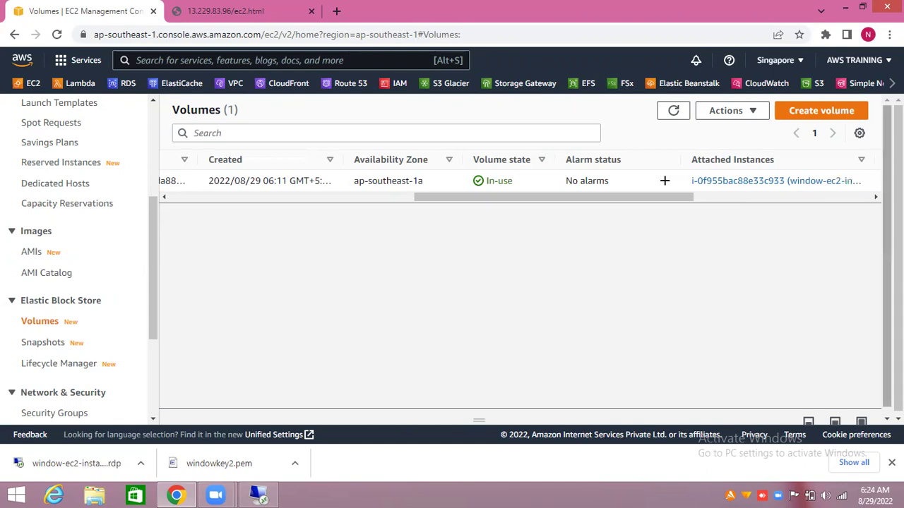
left_click(875, 197)
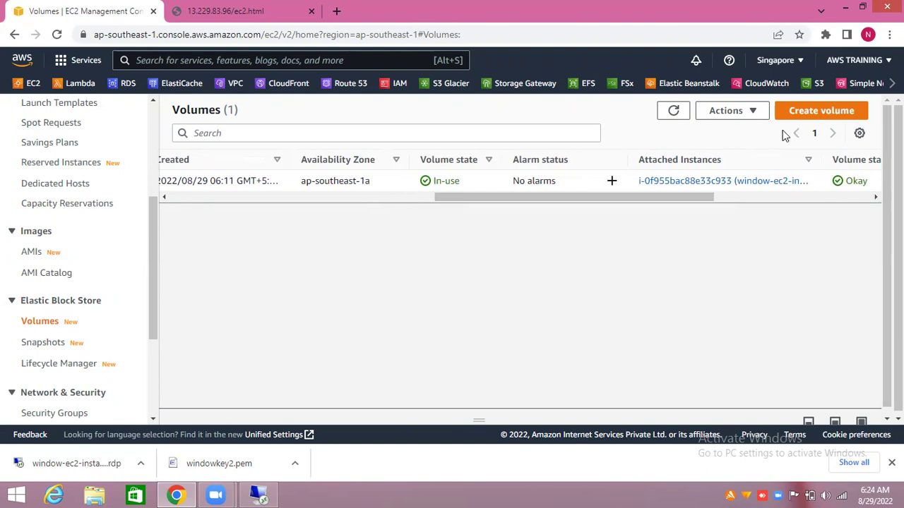
Start creating a new EBS volume and choose General Purpose SSD (gp2) as its type
left_click(821, 113)
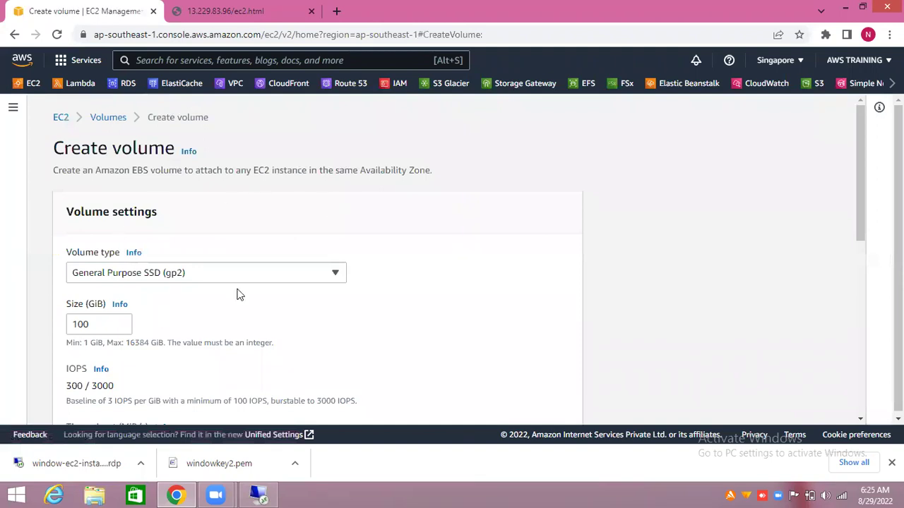
left_click(304, 275)
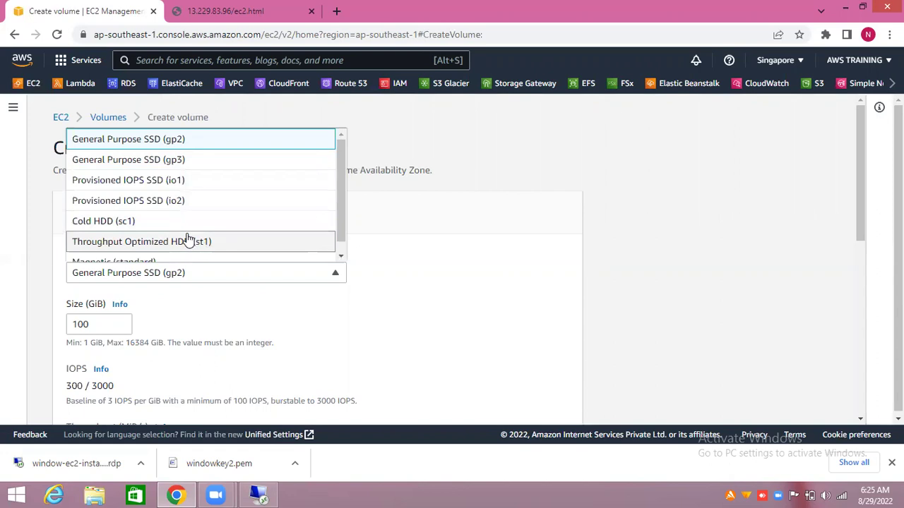
left_click(199, 143)
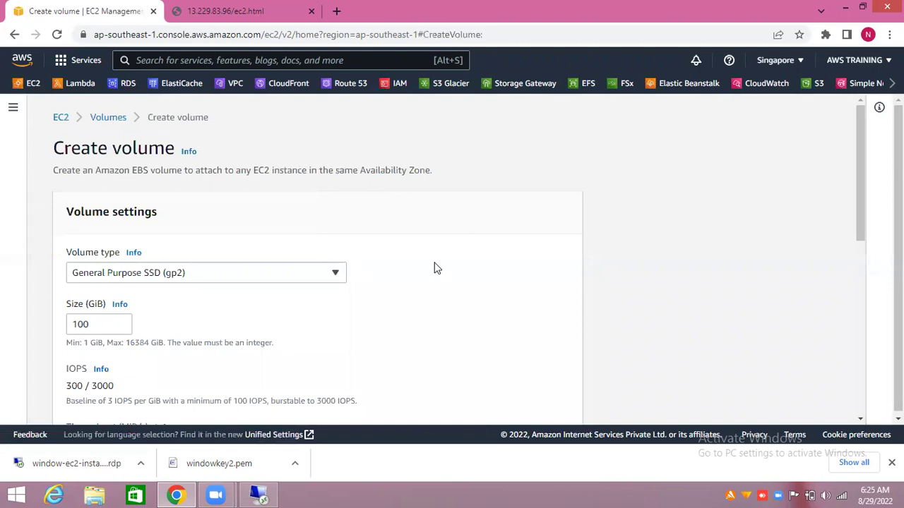
Set the new volume's size to 5 GiB
scroll(435, 268, "down", 2)
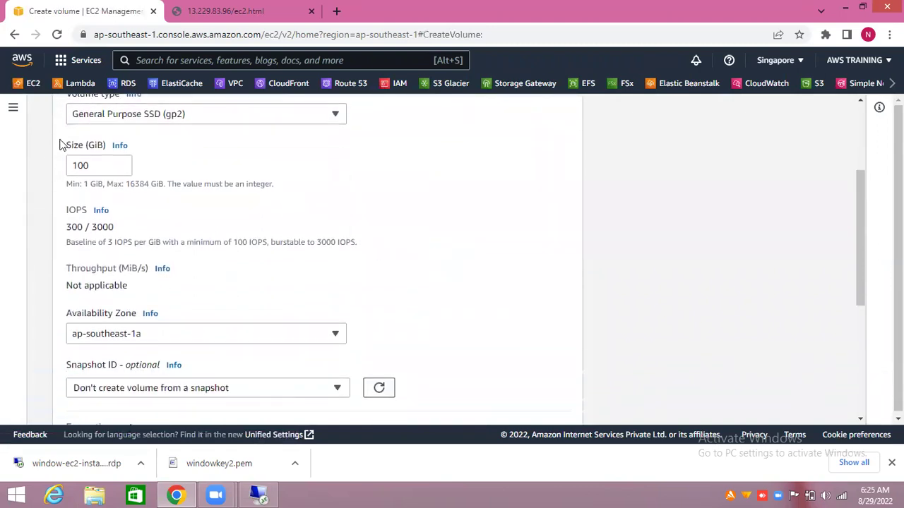
left_click(98, 159)
key("BackSpace")
key("BackSpace")
key("BackSpace")
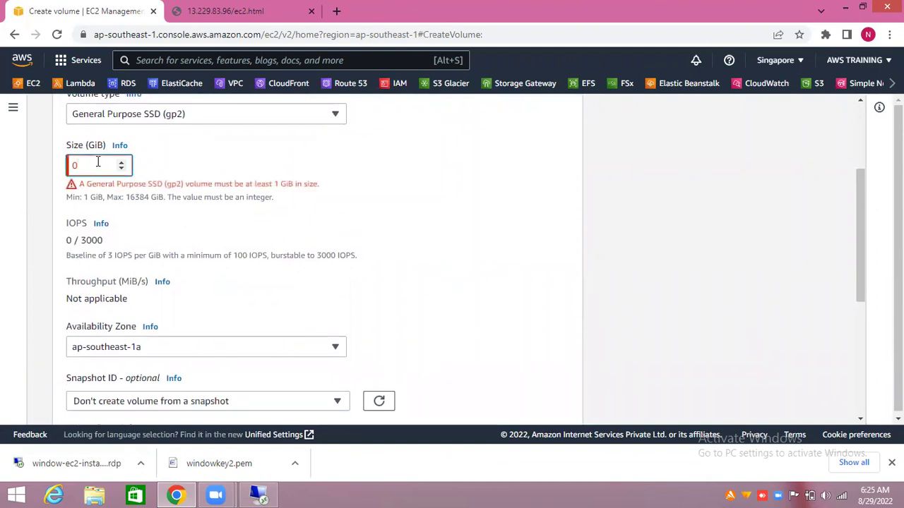
type("5")
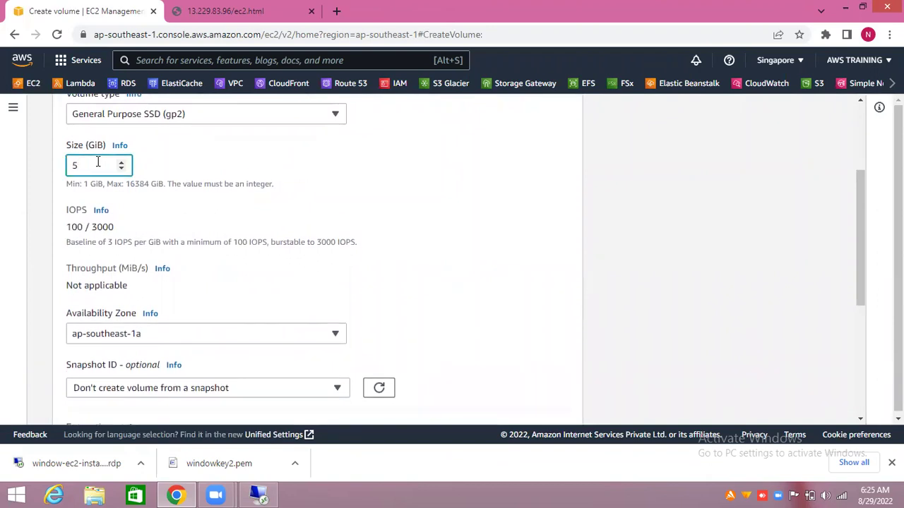
left_click(307, 185)
Keep the Availability Zone at ap-southeast-1a and create the volume without a snapshot, encryption or tags
scroll(308, 188, "down", 1)
scroll(307, 184, "down", 2)
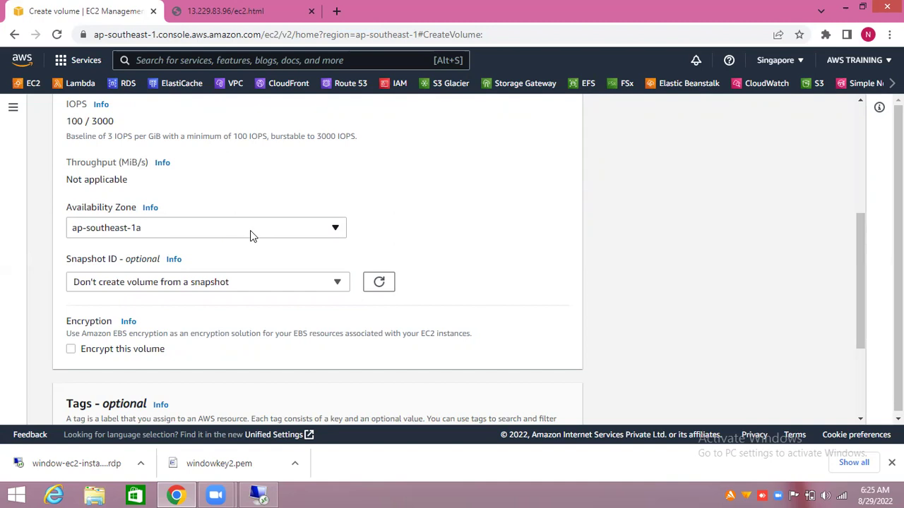
left_click(288, 233)
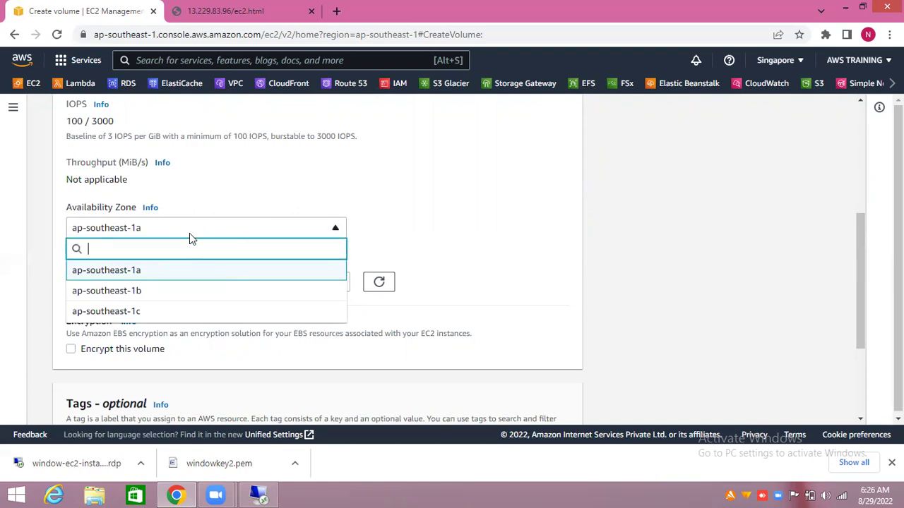
left_click(351, 202)
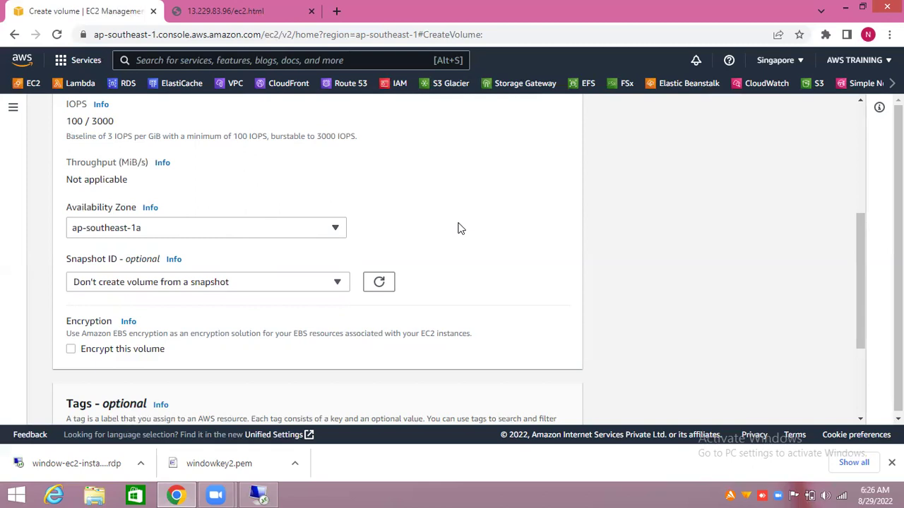
scroll(459, 228, "down", 2)
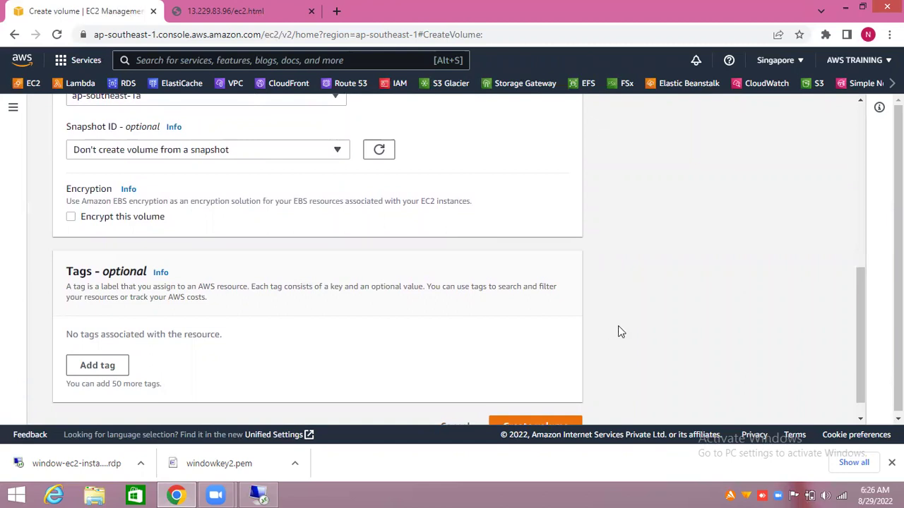
scroll(618, 332, "down", 1)
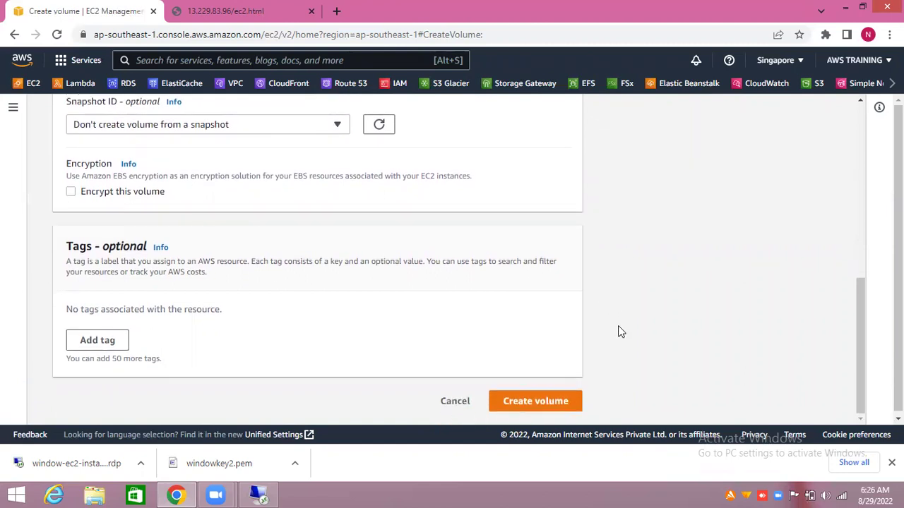
left_click(539, 399)
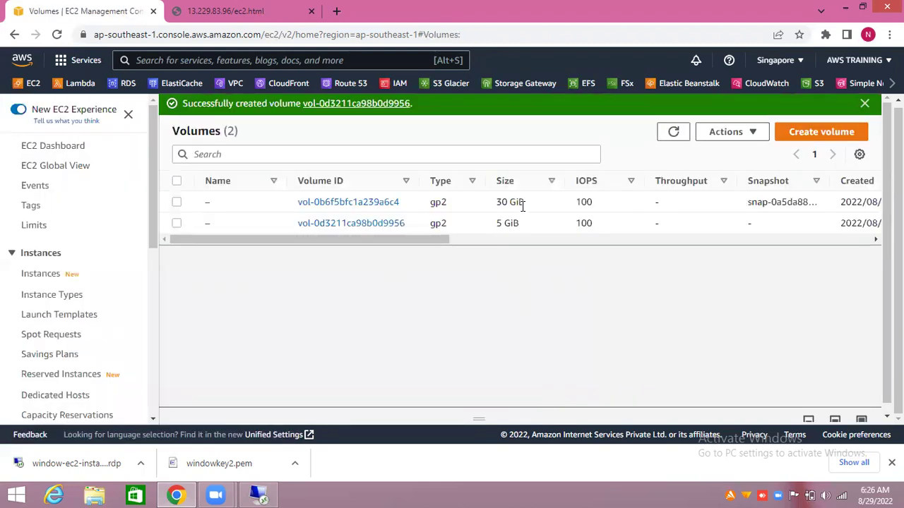
Refresh the volumes list and examine the new 5 GiB volume's state and attached instance
left_click(673, 136)
left_click(876, 240)
left_click_drag(875, 241, 876, 241)
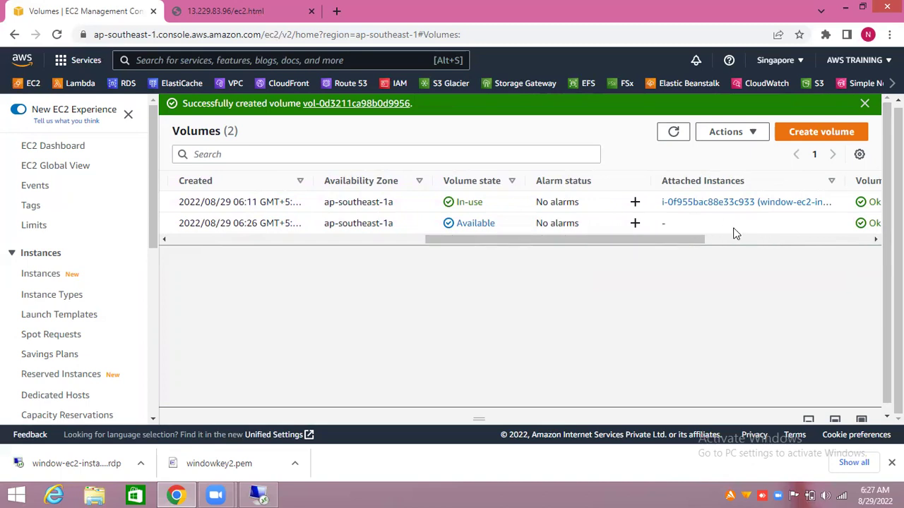
left_click(182, 240)
left_click(180, 242)
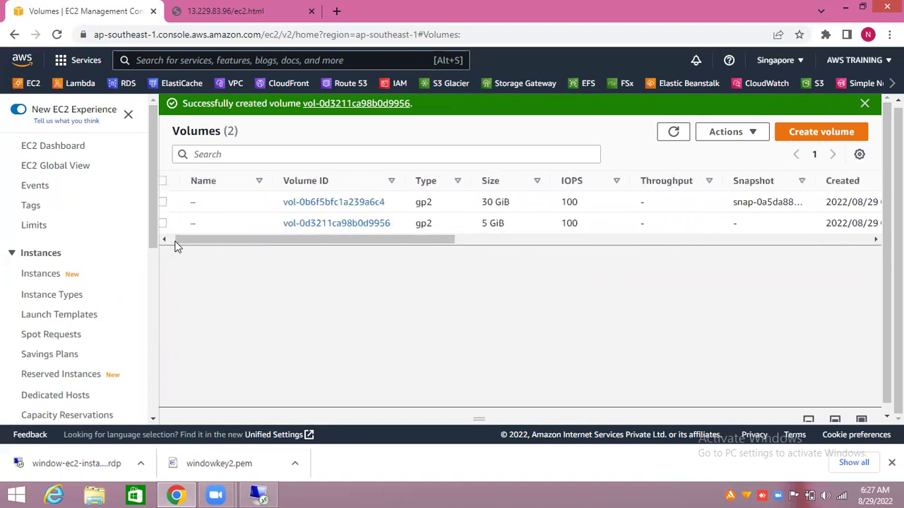
Attach the 5 GiB volume to the running window-ec2-instance with the device name xvdf
left_click(176, 224)
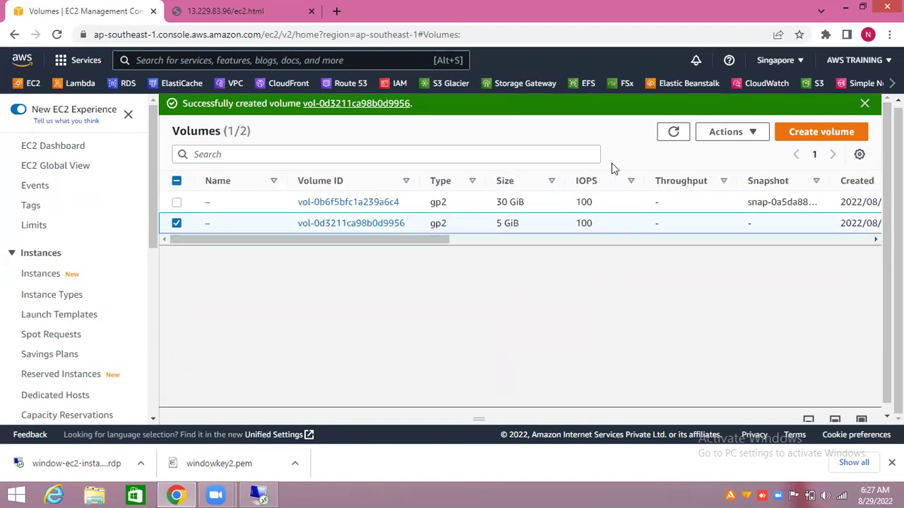
left_click(746, 139)
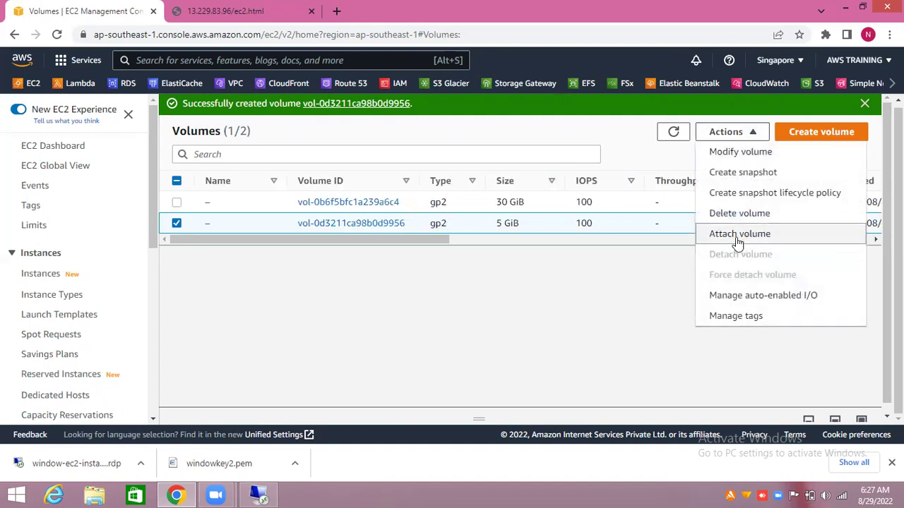
left_click(764, 239)
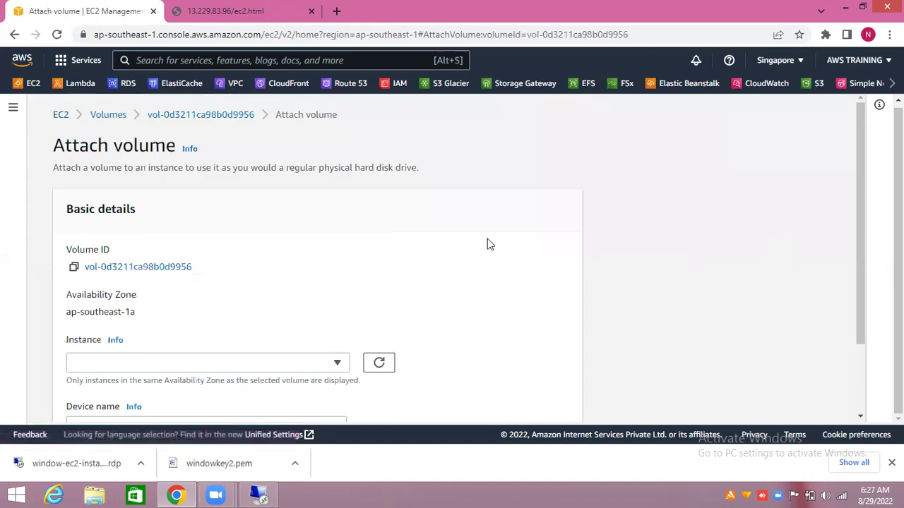
scroll(511, 255, "down", 1)
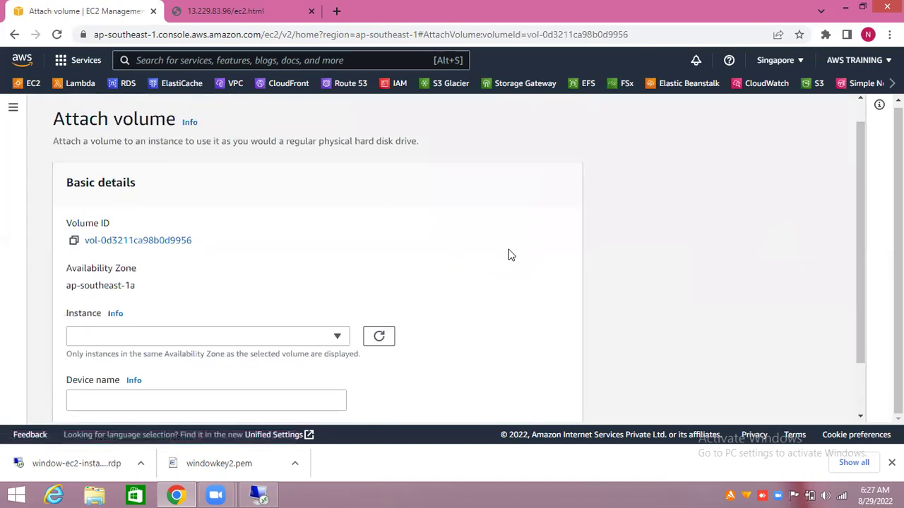
left_click(304, 340)
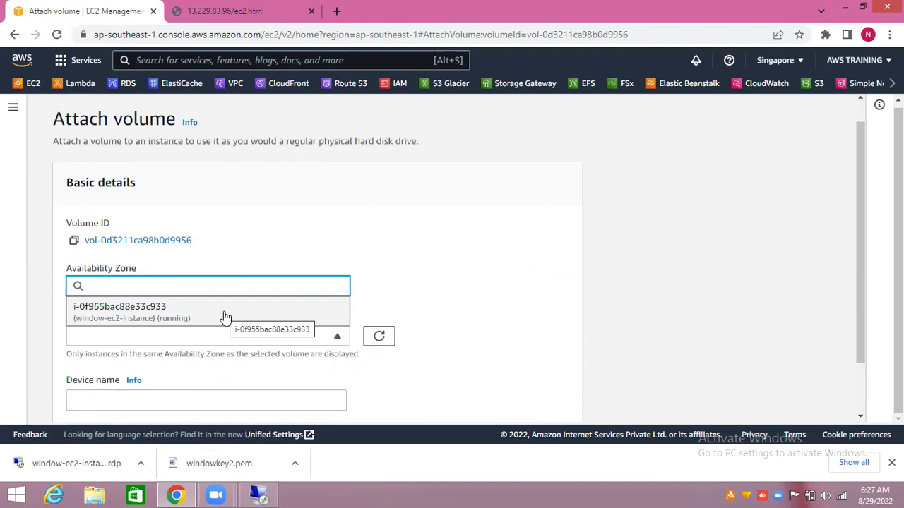
left_click(225, 315)
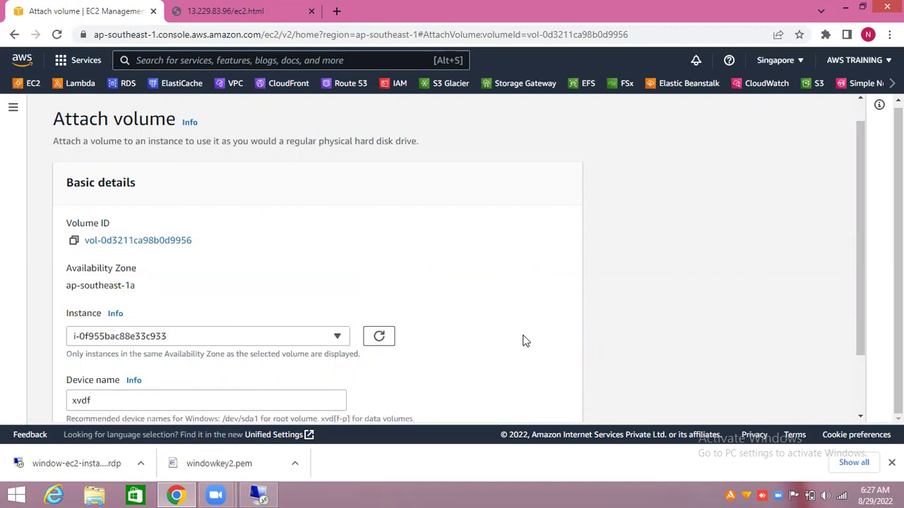
scroll(523, 341, "down", 2)
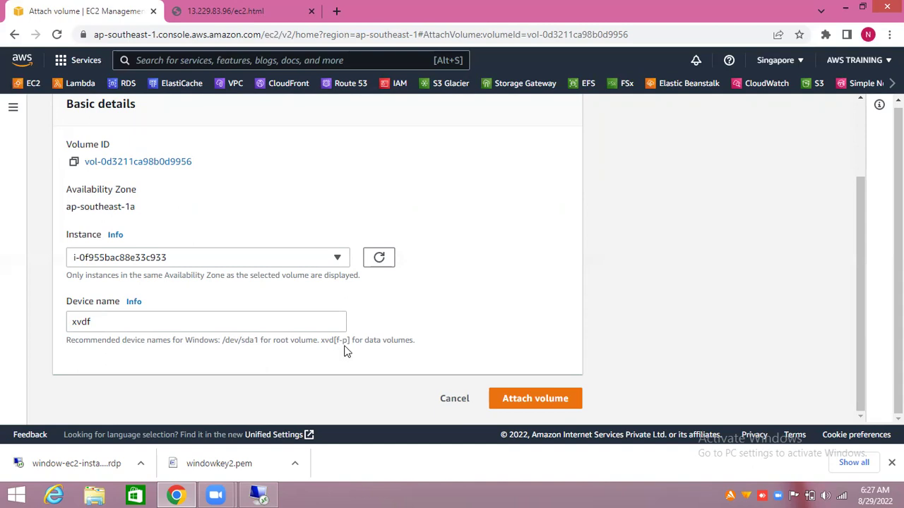
left_click(527, 399)
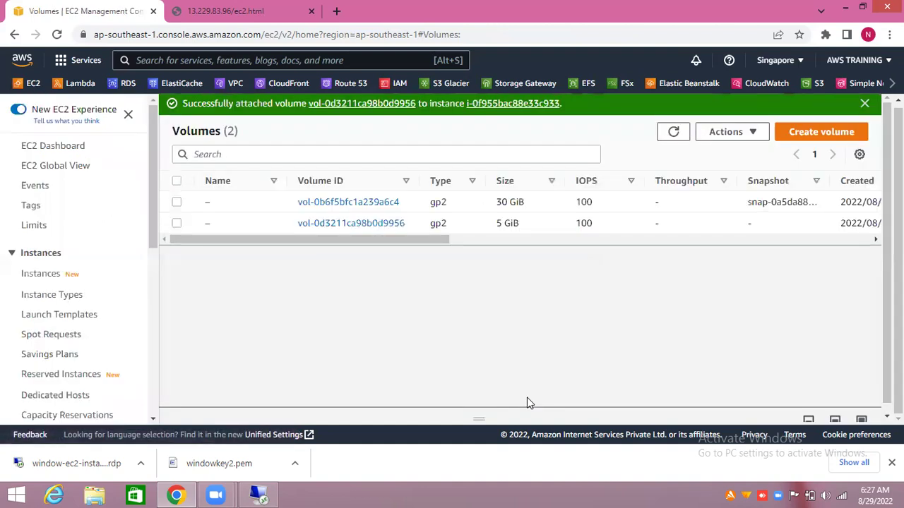
Refresh the volumes list and check the state and attached instances of both volumes
left_click(673, 135)
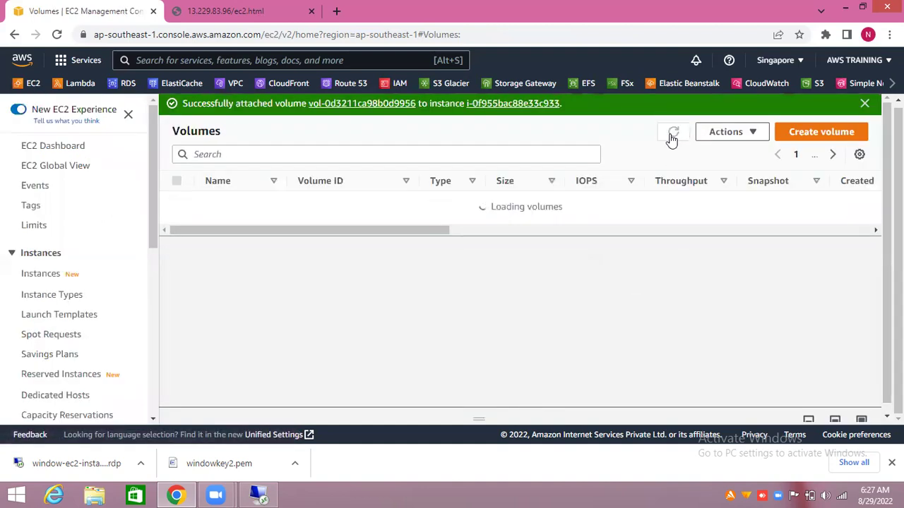
left_click_drag(875, 240, 875, 242)
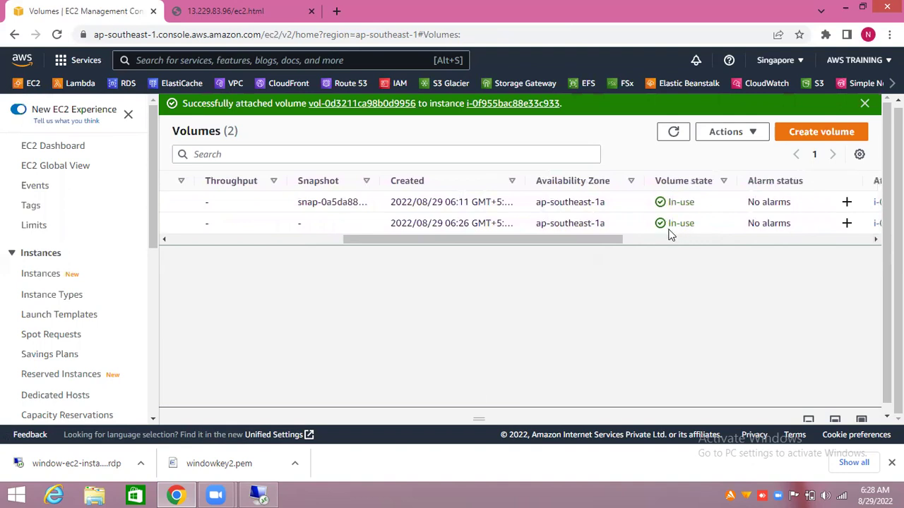
left_click_drag(876, 241, 876, 242)
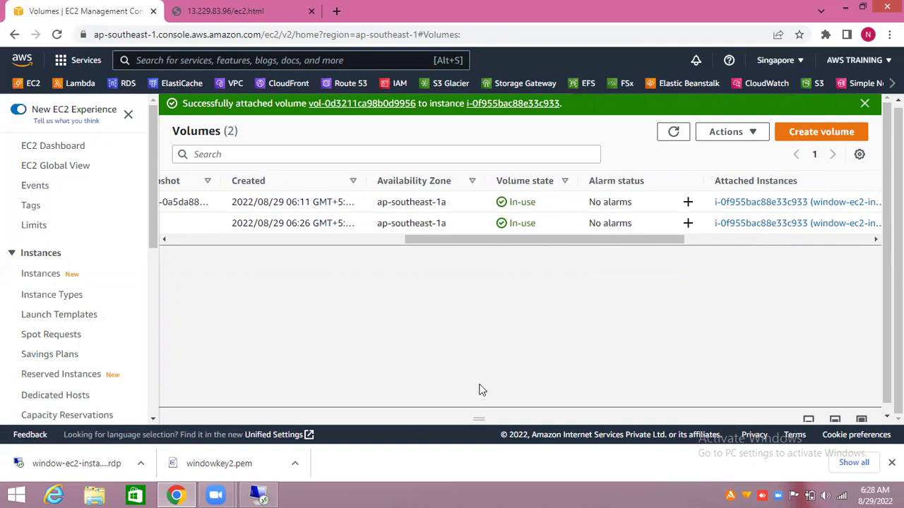
Switch to the Remote Desktop session, check the drives under This PC for the attached volume, and close File Explorer
left_click(260, 494)
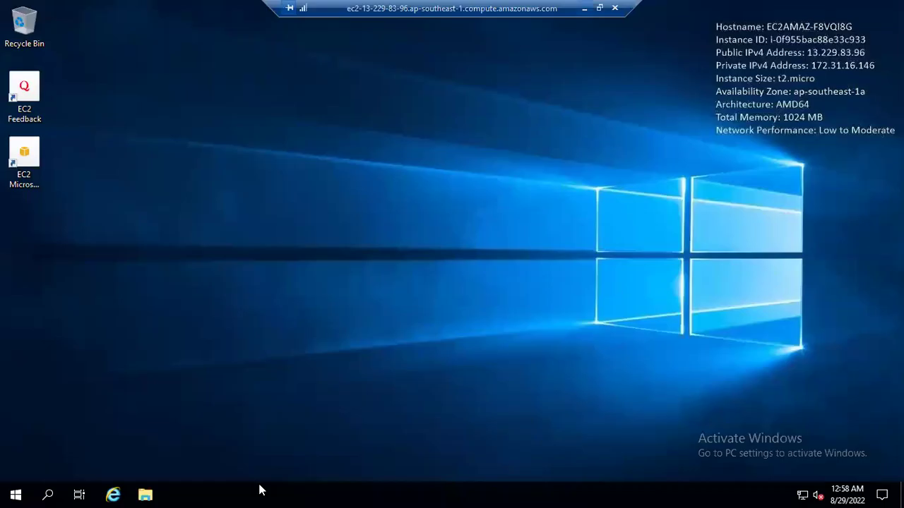
left_click(145, 493)
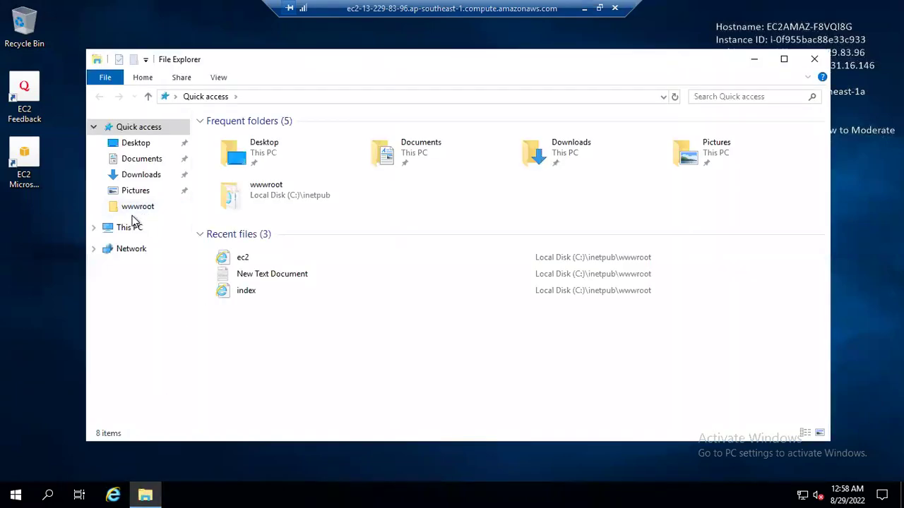
left_click(134, 232)
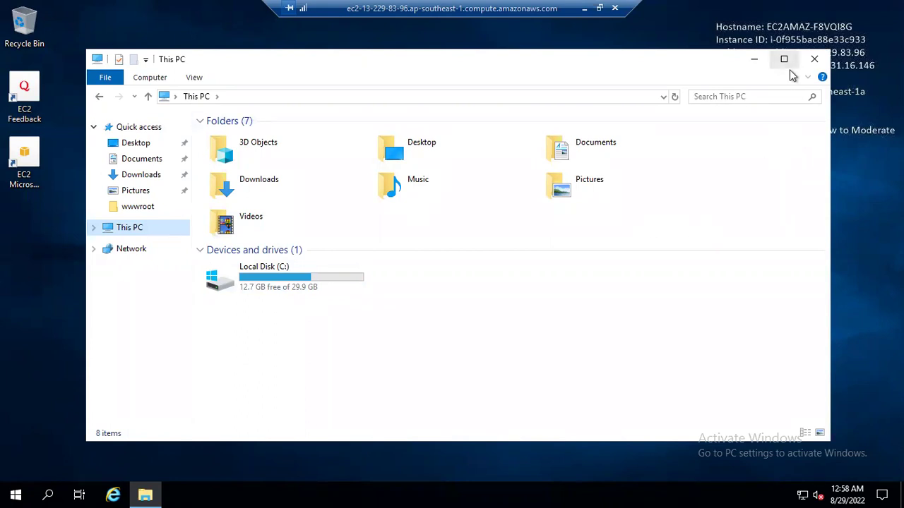
left_click(812, 59)
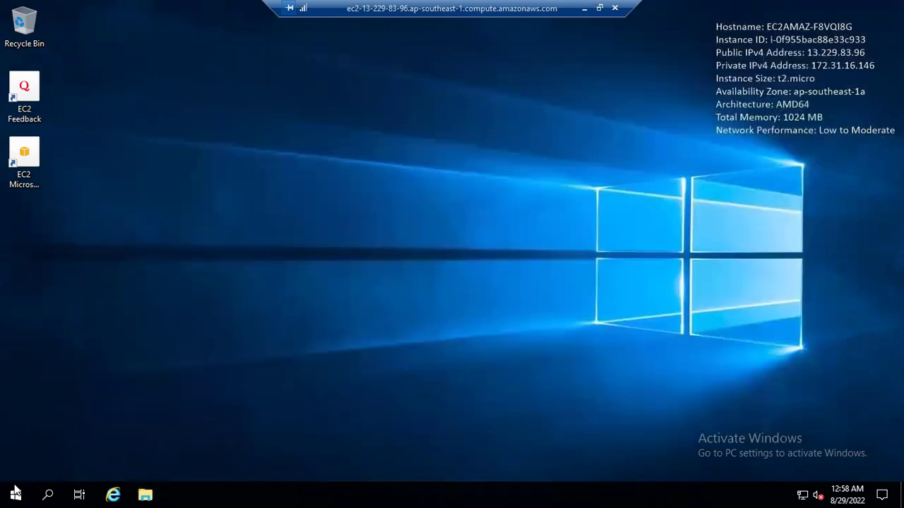
Open Server Manager on the server and dismiss the Windows Admin Center message
left_click(12, 490)
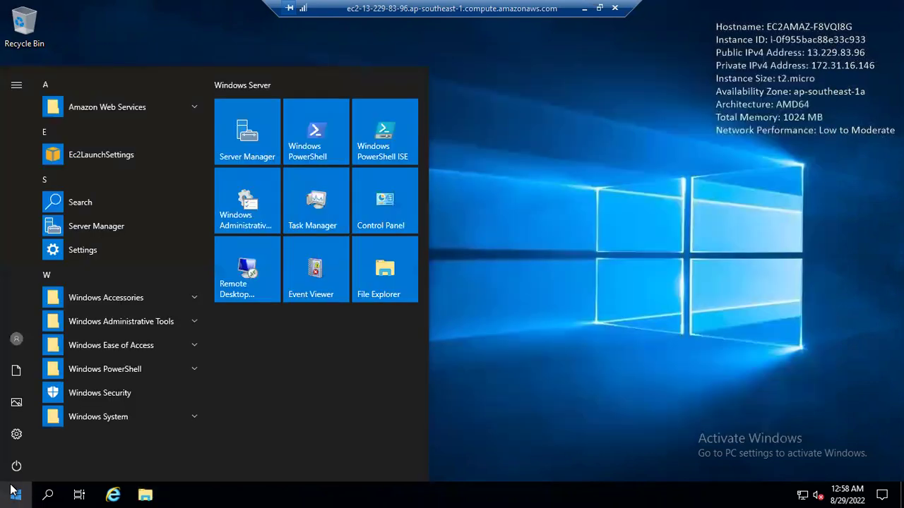
left_click(238, 157)
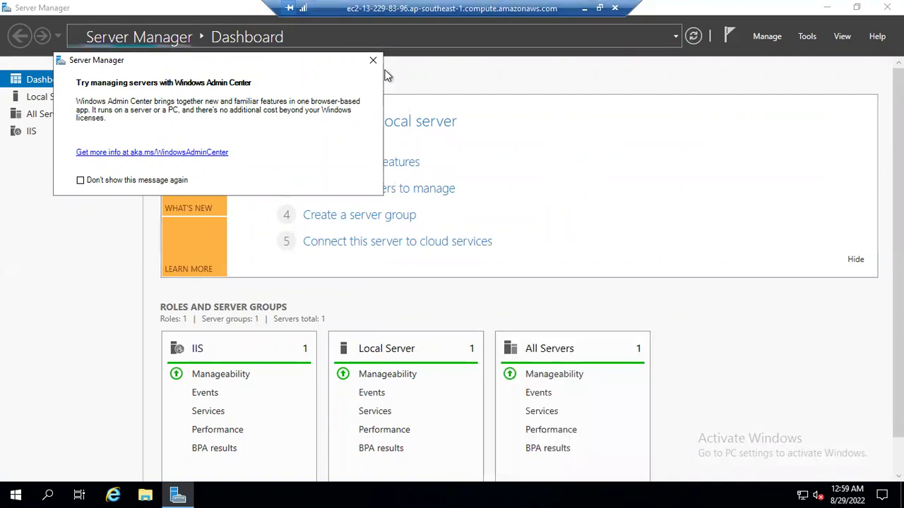
left_click(373, 60)
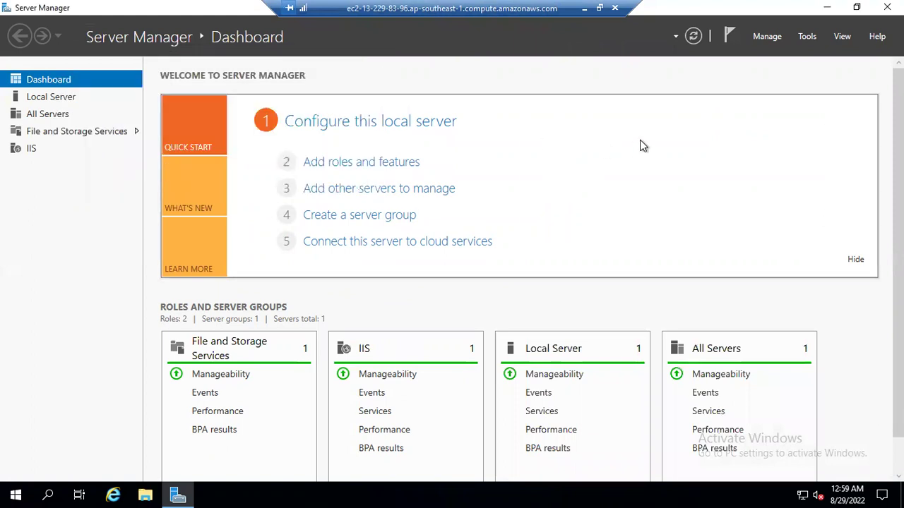
Open Computer Management from Server Manager, bring it to the front, and show Disk Management
key("Tab")
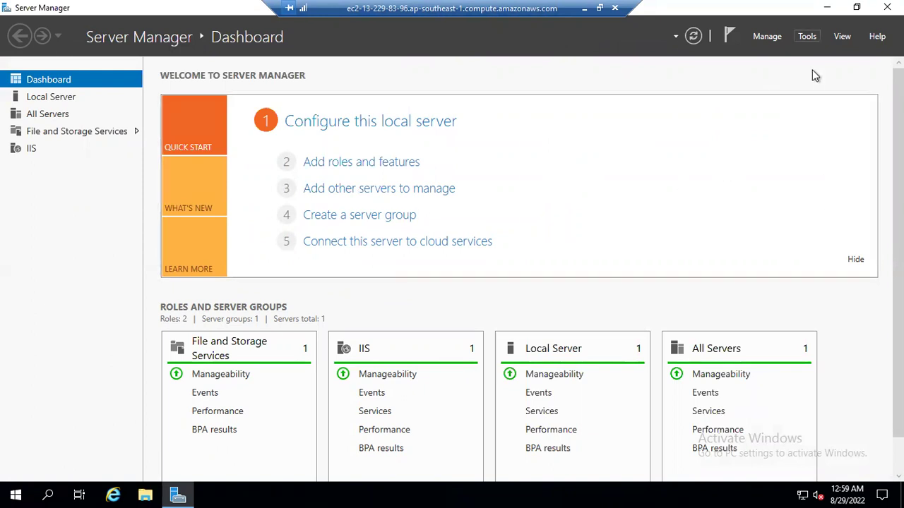
key("Return")
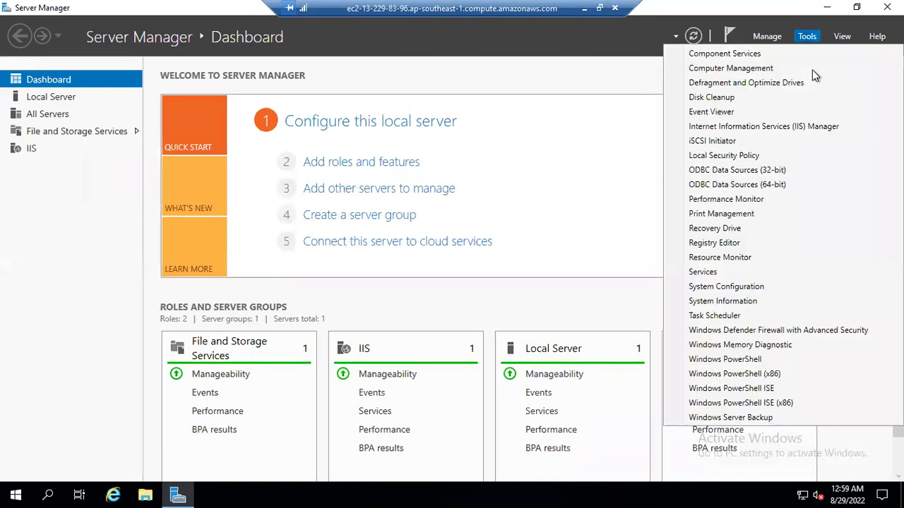
left_click(740, 70)
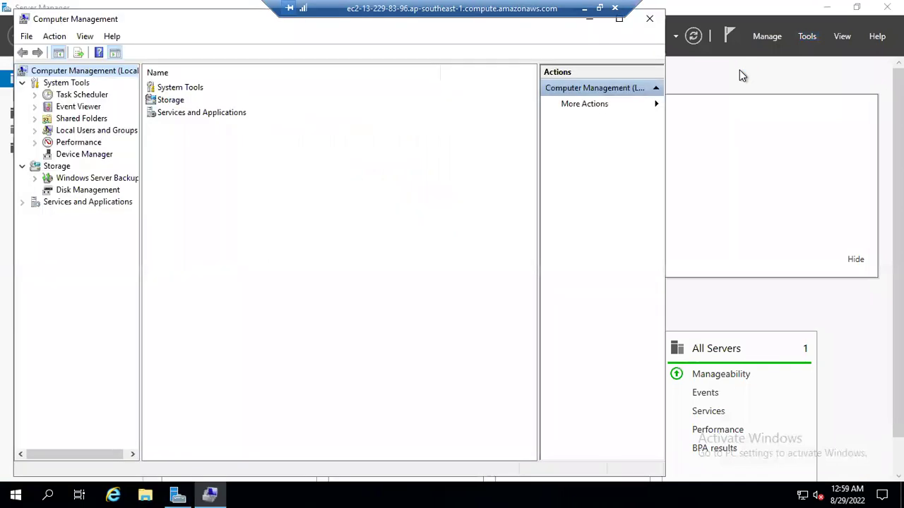
left_click(739, 70)
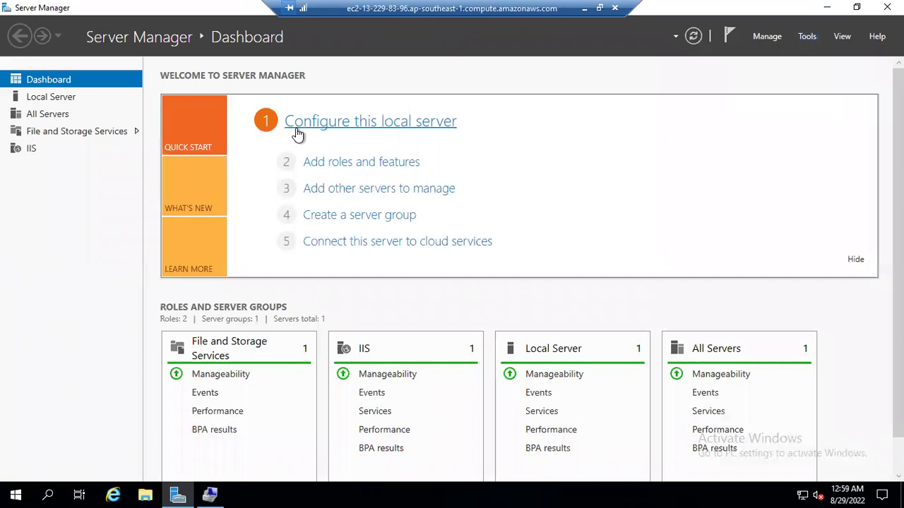
left_click(185, 492)
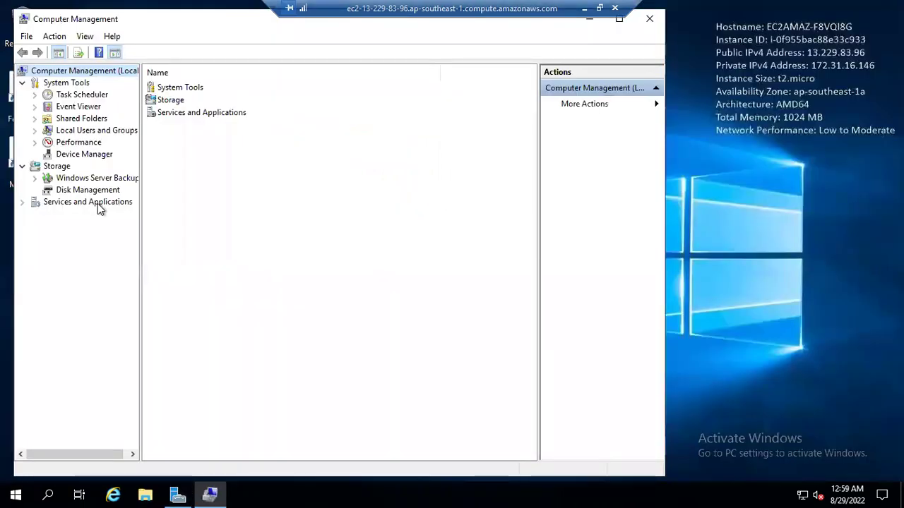
left_click(79, 193)
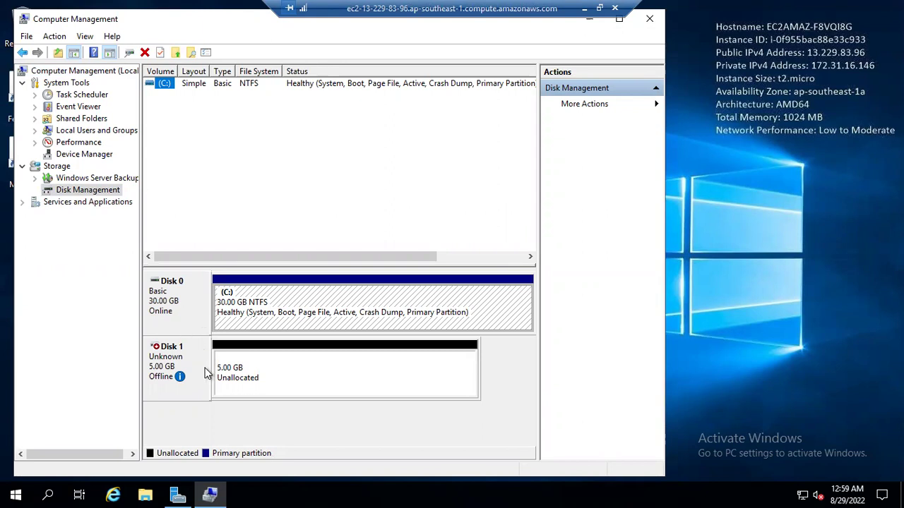
Bring the offline 5 GB Disk 1 online and initialize it with the MBR (Master Boot Record) partition style
mouse_move(187, 402)
mouse_move(179, 385)
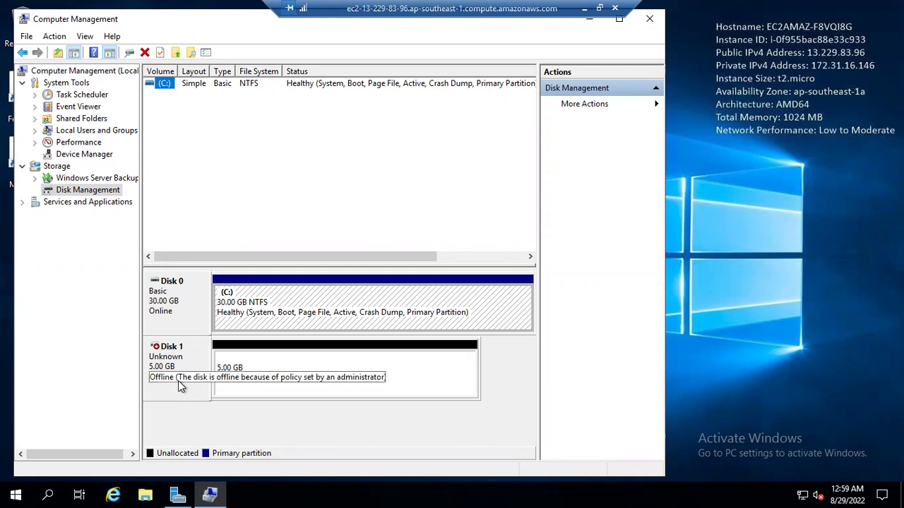
right_click(178, 385)
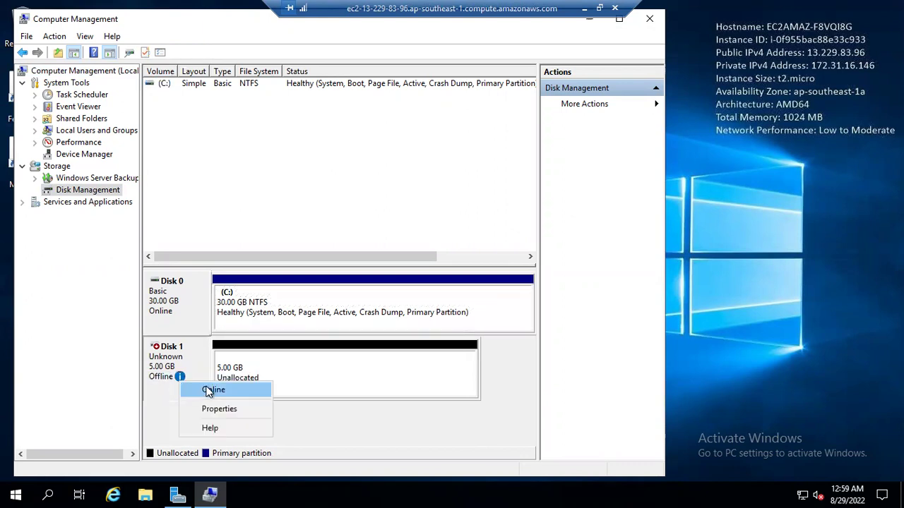
left_click(206, 388)
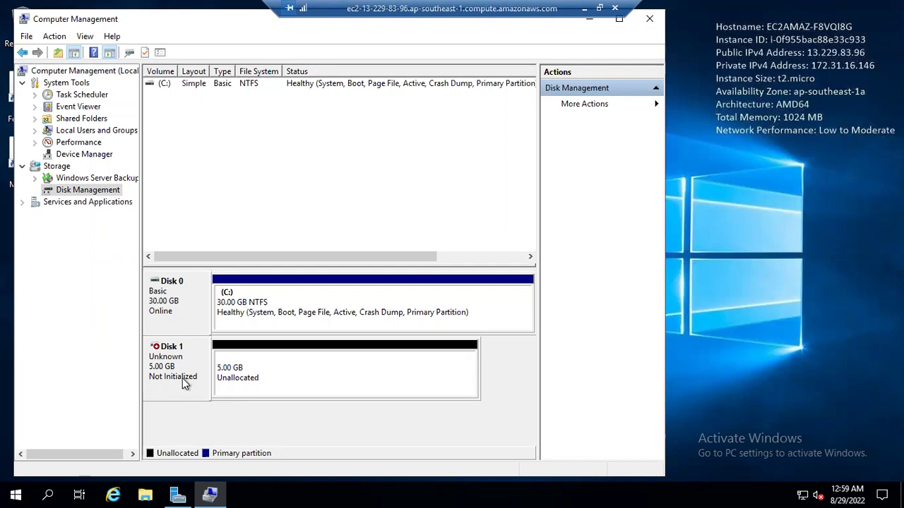
right_click(184, 381)
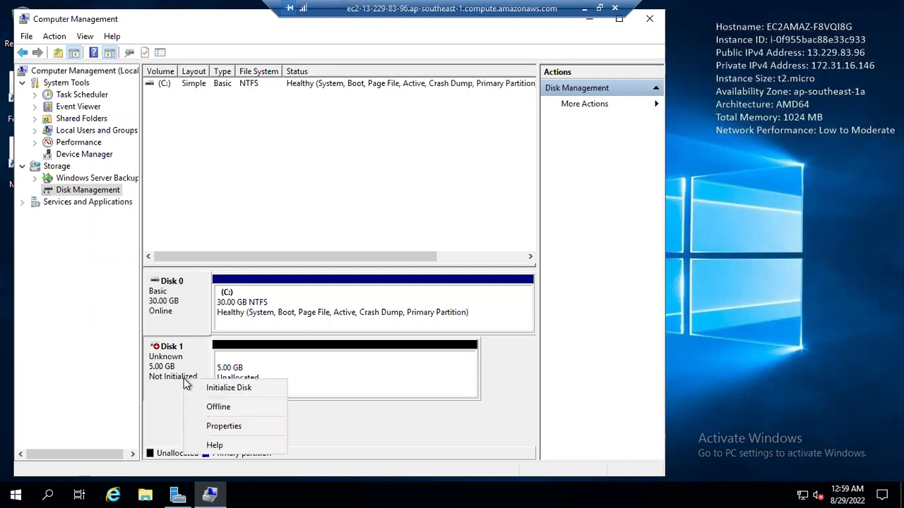
left_click(221, 398)
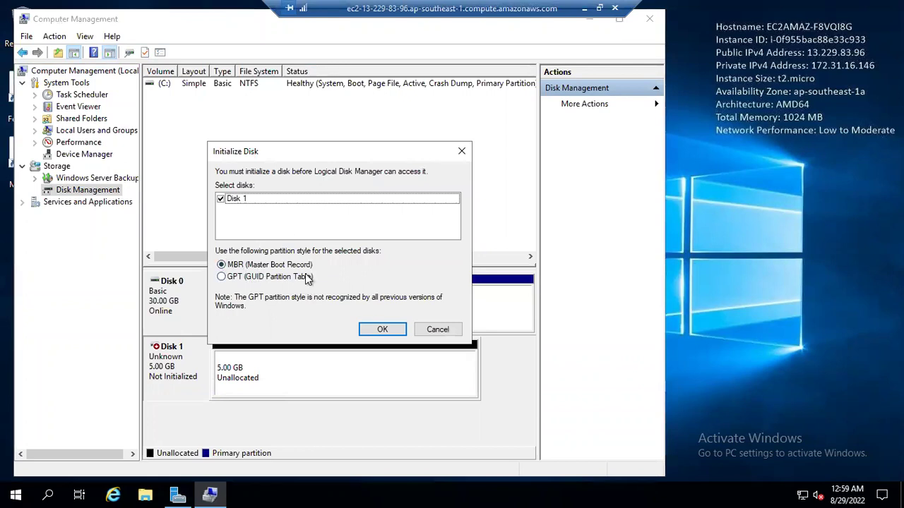
left_click(393, 331)
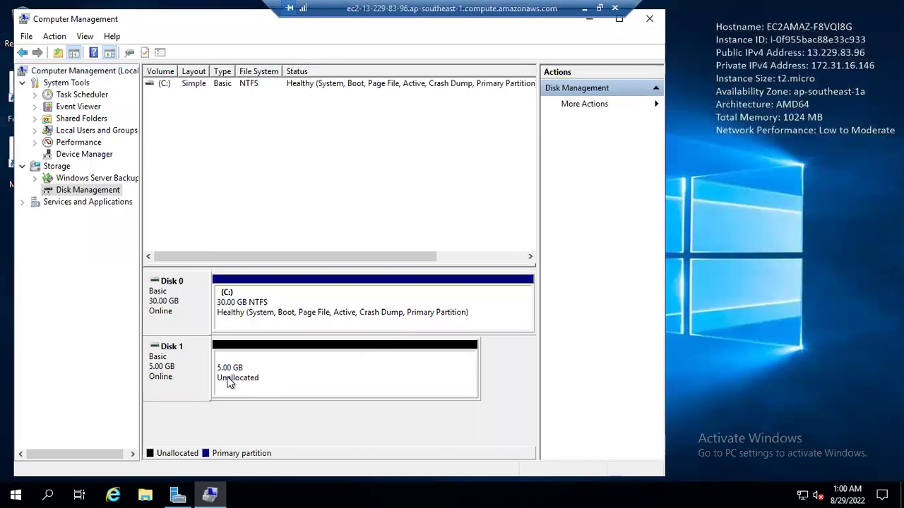
Start a new simple volume in Disk 1's unallocated space and set its size to 2500 MB
right_click(276, 379)
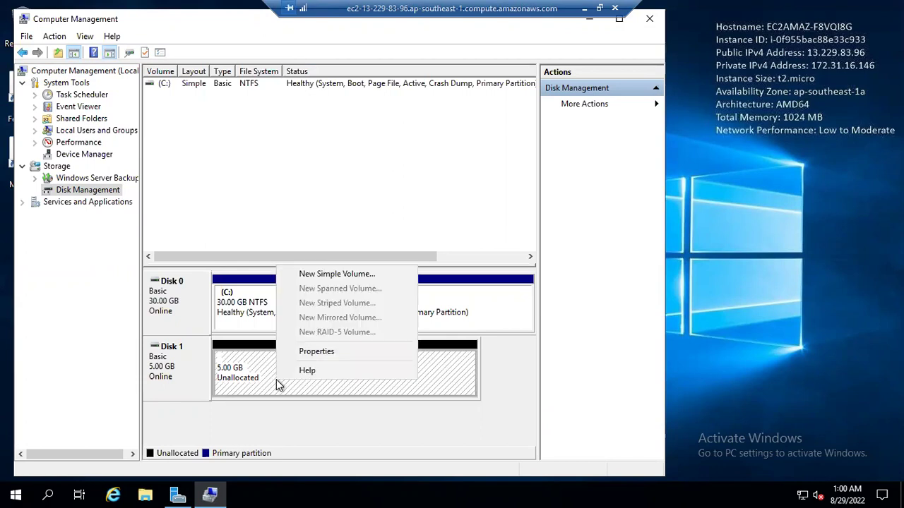
left_click(358, 273)
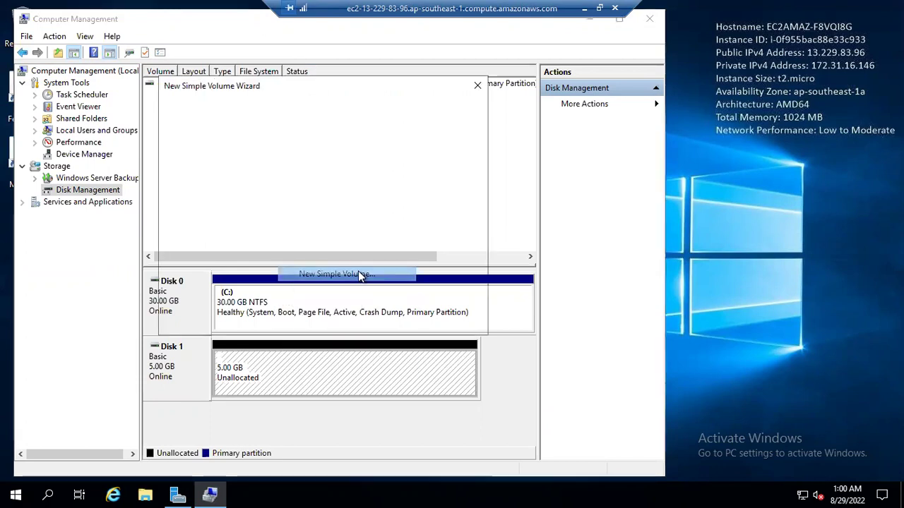
left_click(399, 321)
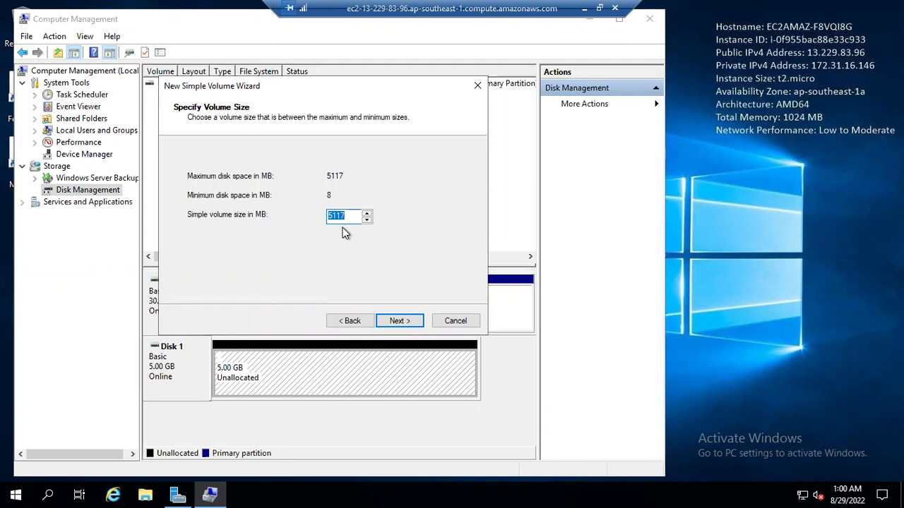
left_click(351, 218)
key("BackSpace")
key("BackSpace")
key("BackSpace")
key("BackSpace")
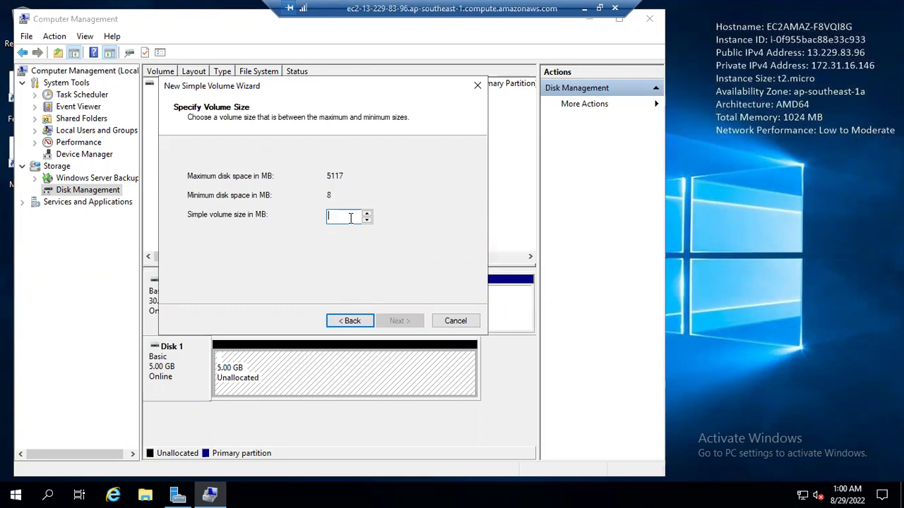
type("2500")
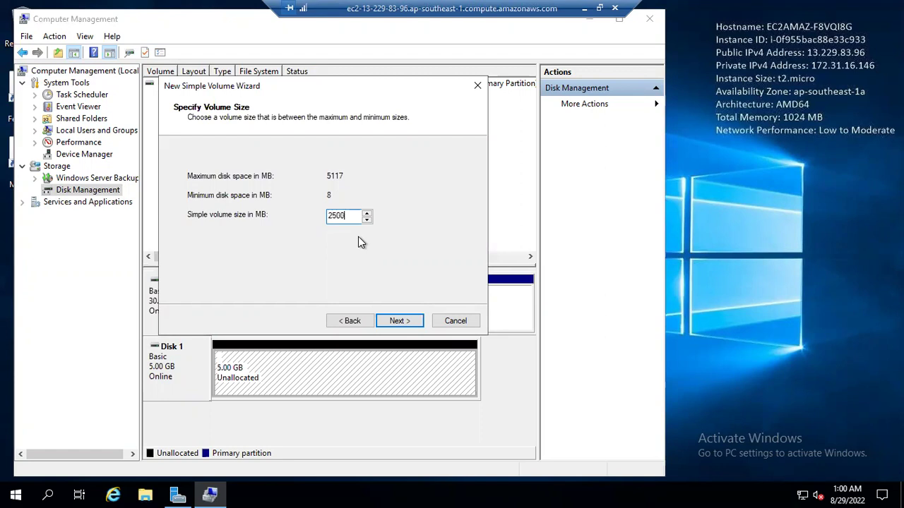
left_click(402, 321)
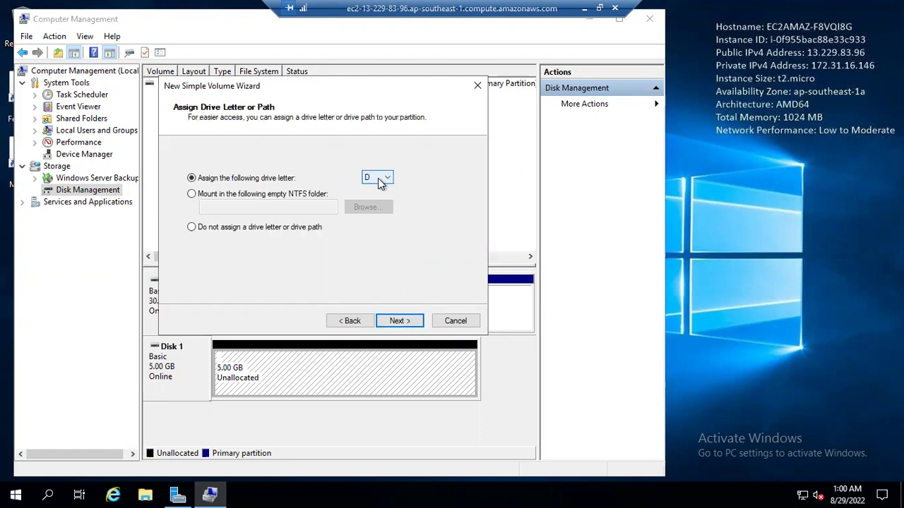
Assign drive letter D to the new volume and finish creating it with an NTFS quick format labelled New Volume
left_click(403, 321)
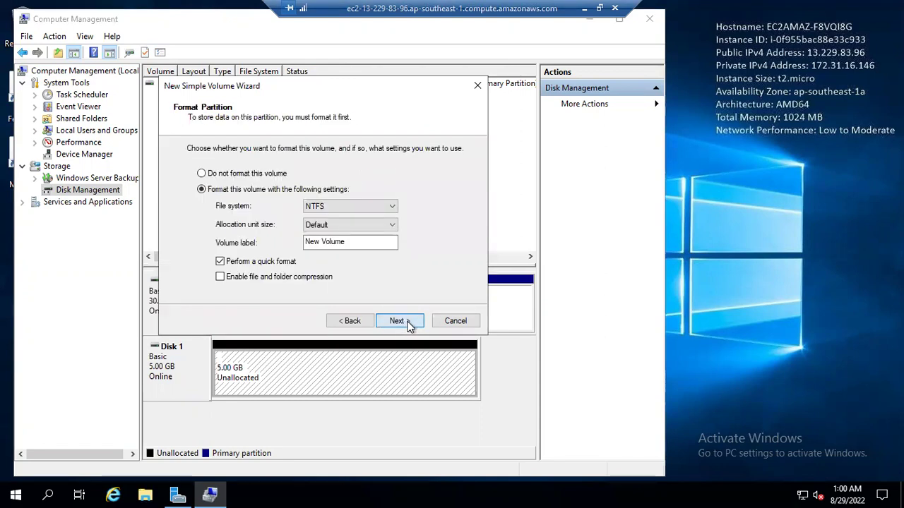
left_click(406, 322)
left_click(406, 323)
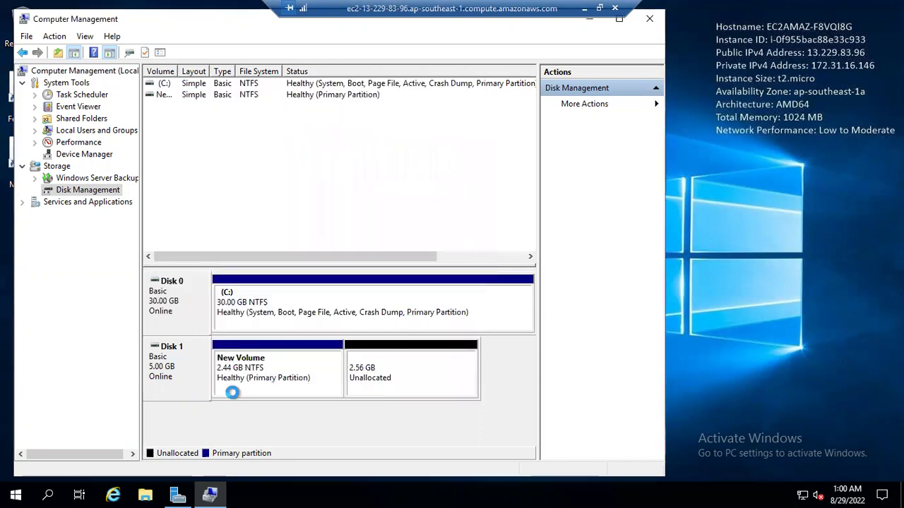
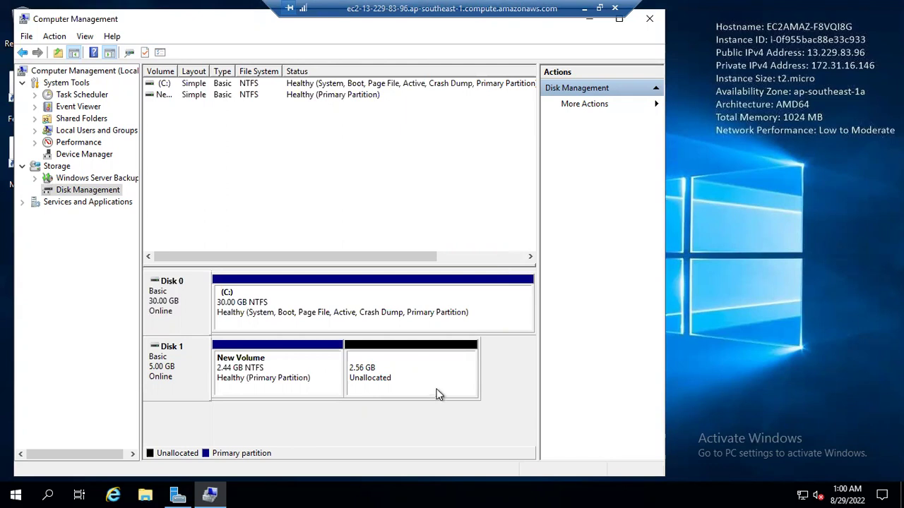
Create a second simple volume from all remaining unallocated space on Disk 1, with drive letter E and an NTFS quick format
right_click(432, 394)
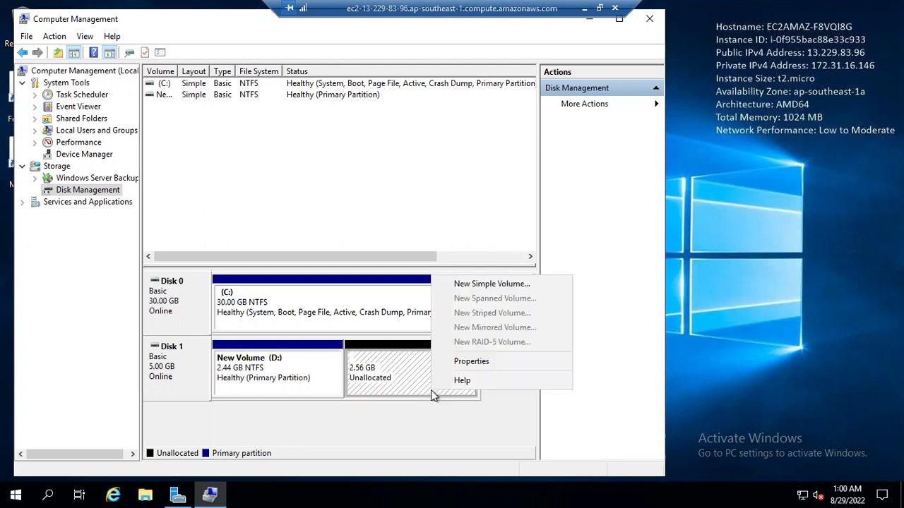
left_click(491, 283)
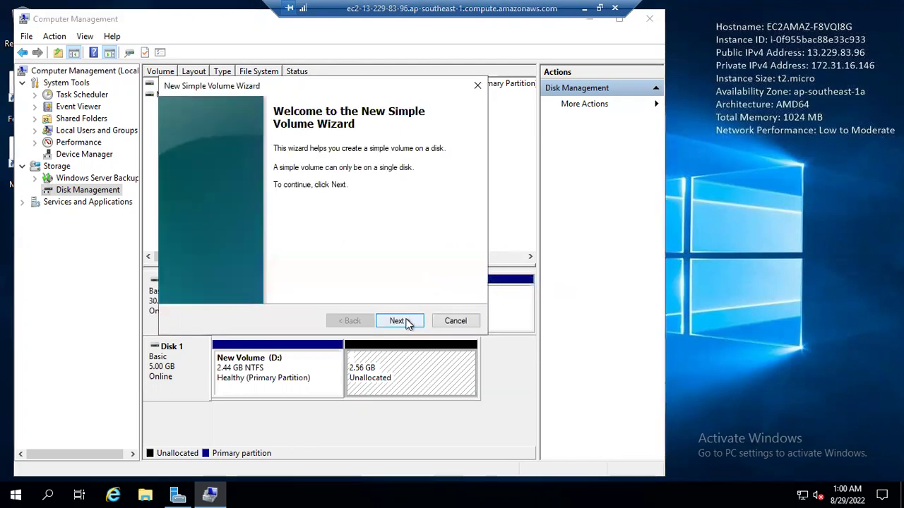
left_click(404, 322)
left_click(394, 326)
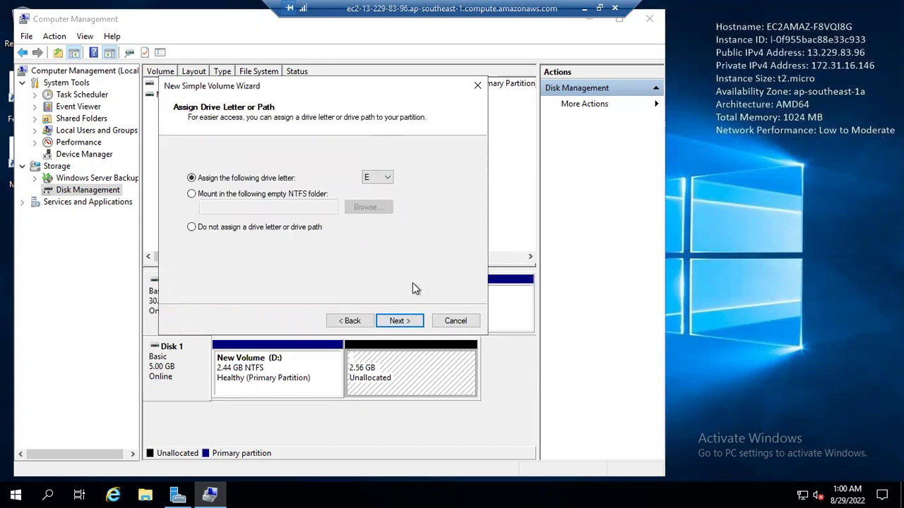
left_click(390, 320)
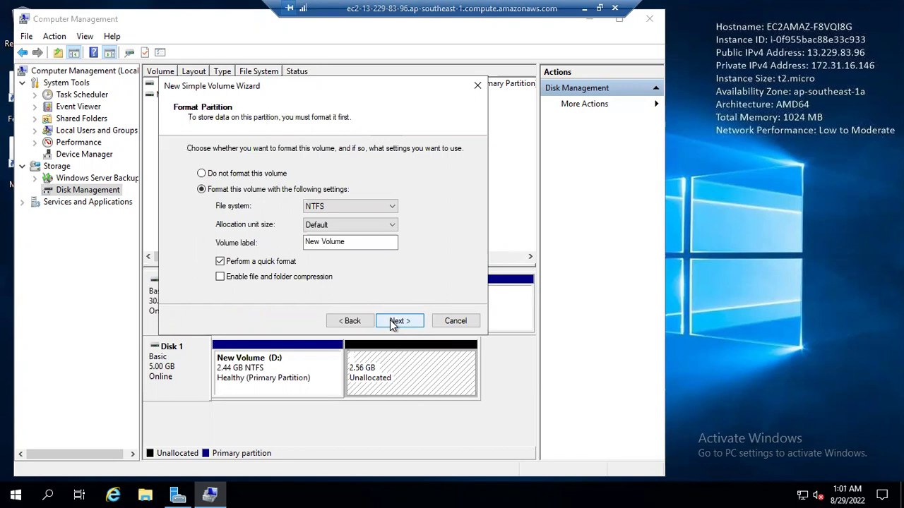
left_click(392, 324)
left_click(393, 324)
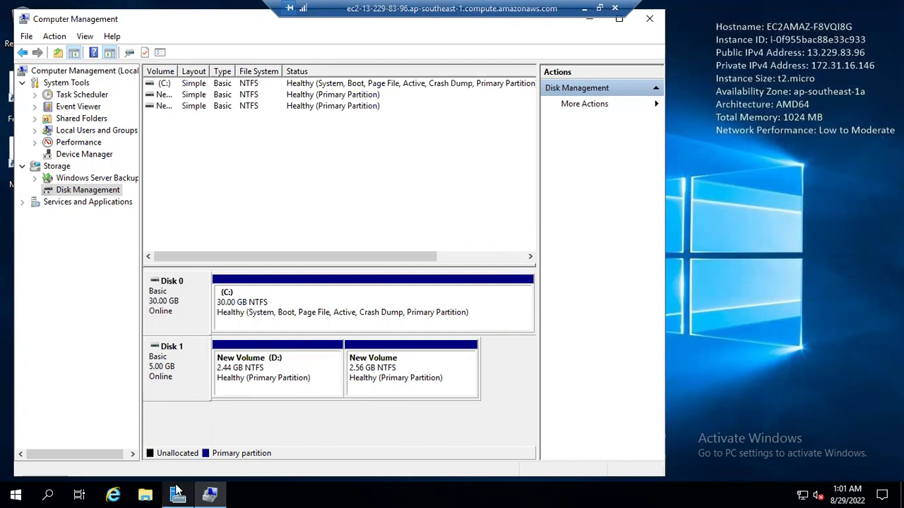
Close Computer Management, check under This PC for the new D and E drives, and close File Explorer
left_click(143, 488)
left_click(144, 488)
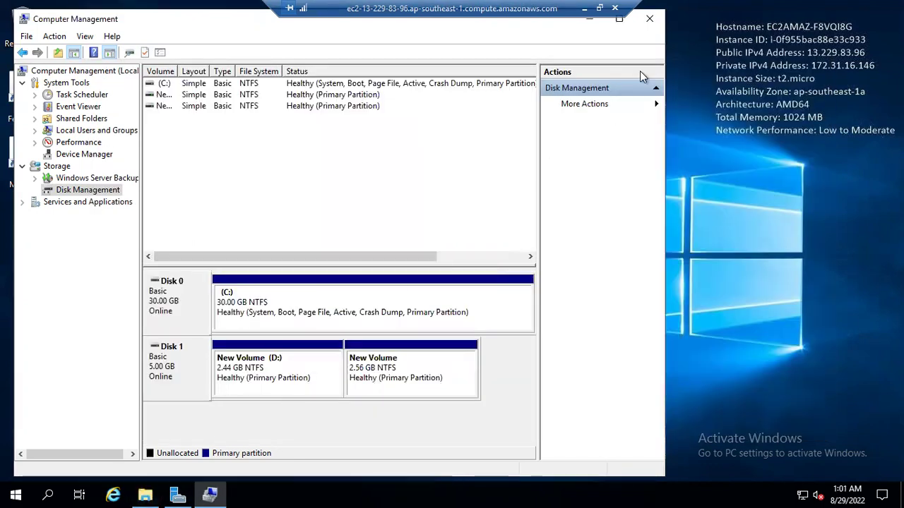
key("alt+F4")
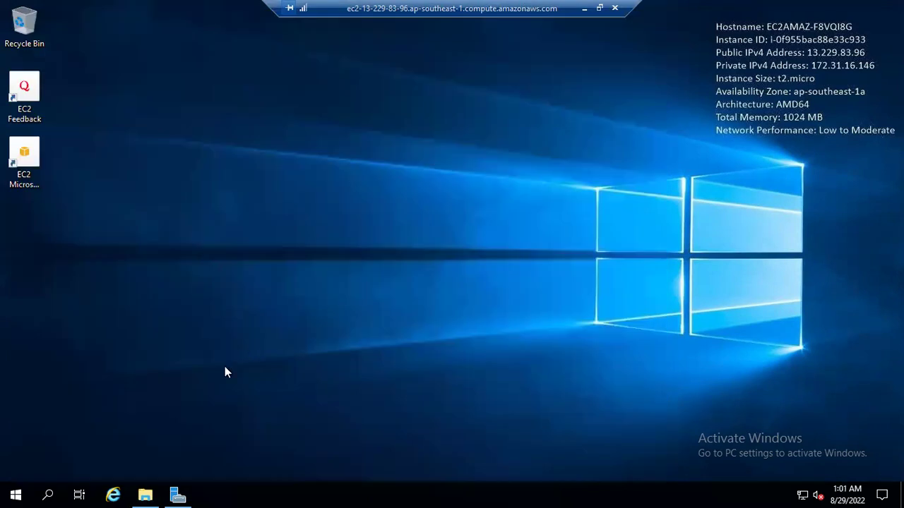
left_click(145, 496)
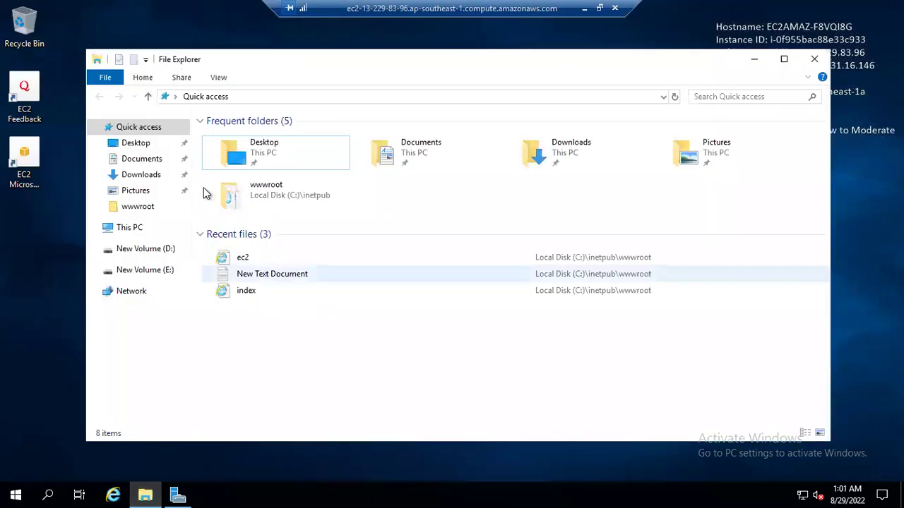
left_click(131, 229)
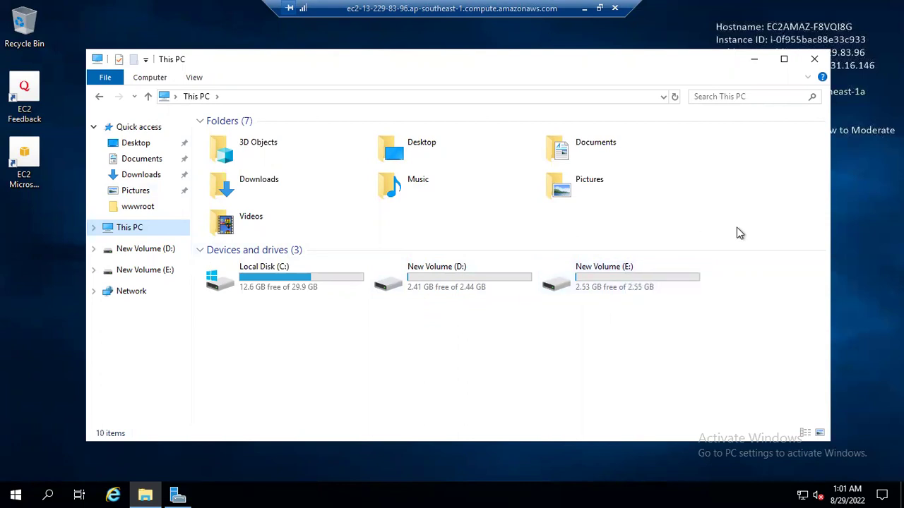
left_click(813, 59)
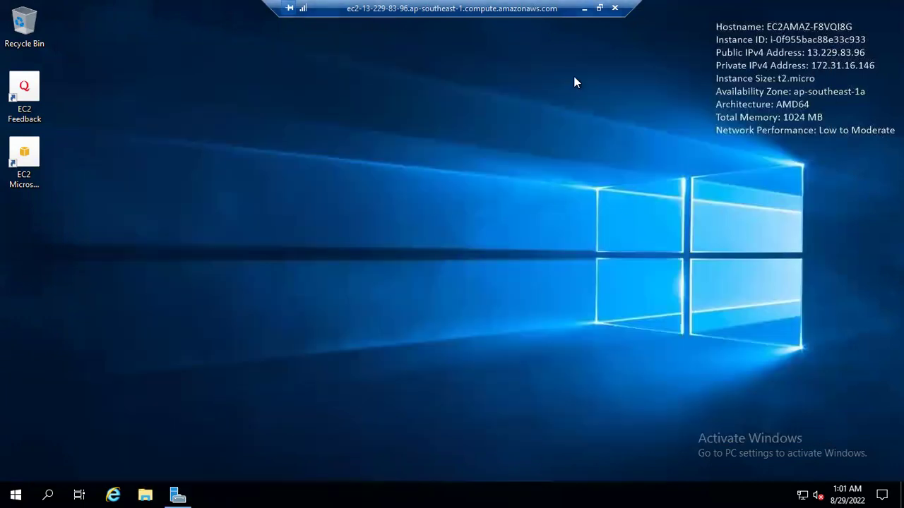
View the server's power options, switch to the EC2 console in the browser, and check the instance's state in the Instances list
left_click(14, 493)
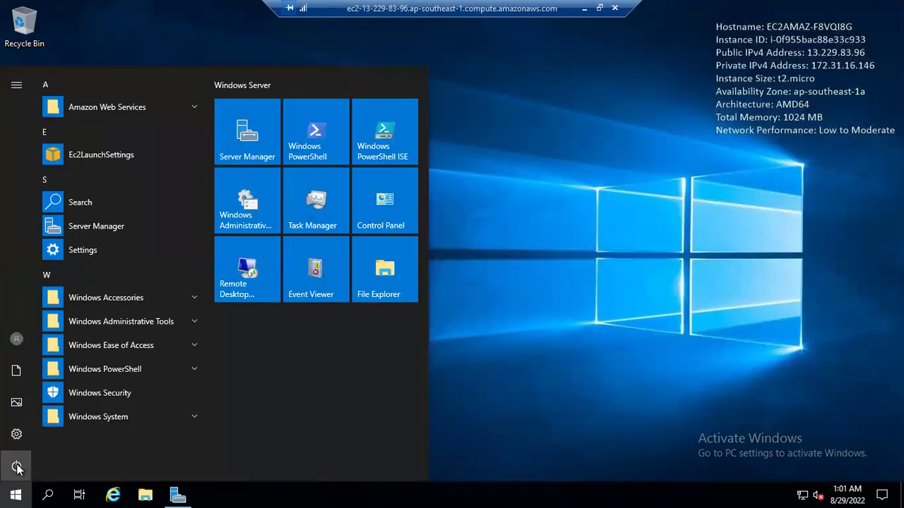
left_click(17, 468)
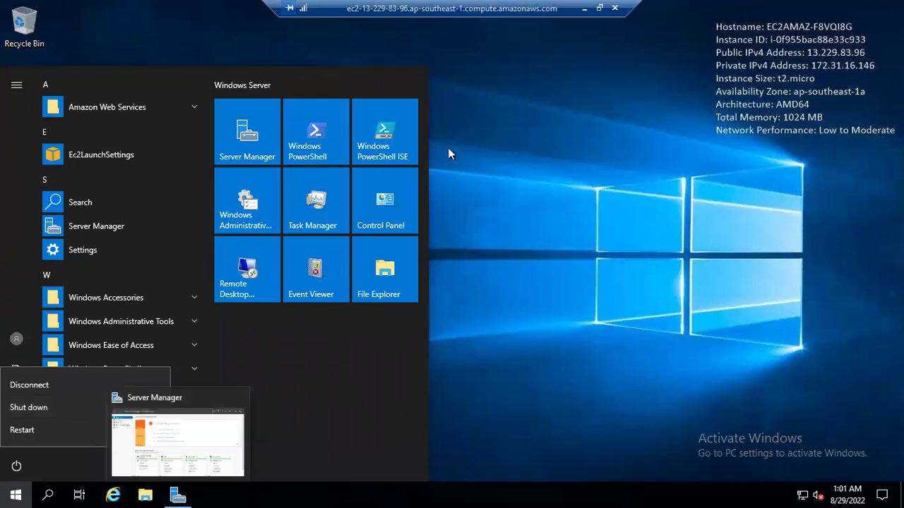
left_click(584, 8)
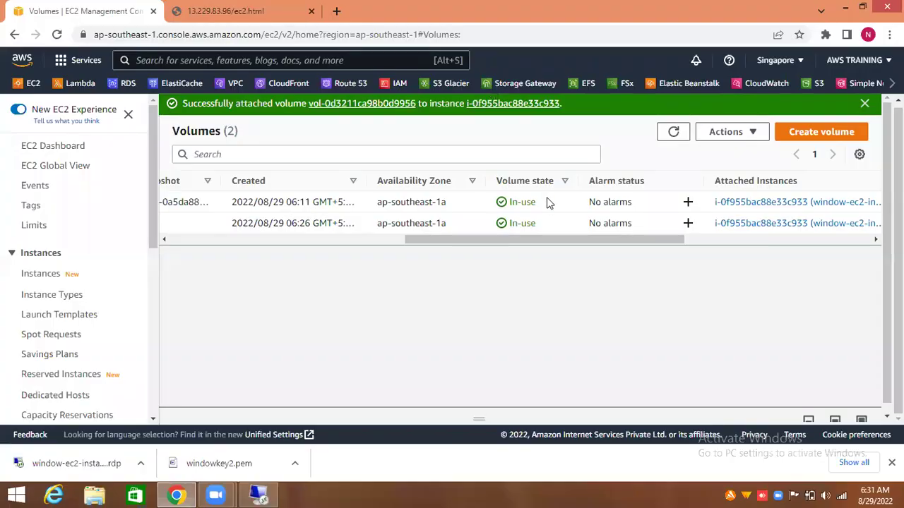
left_click(43, 276)
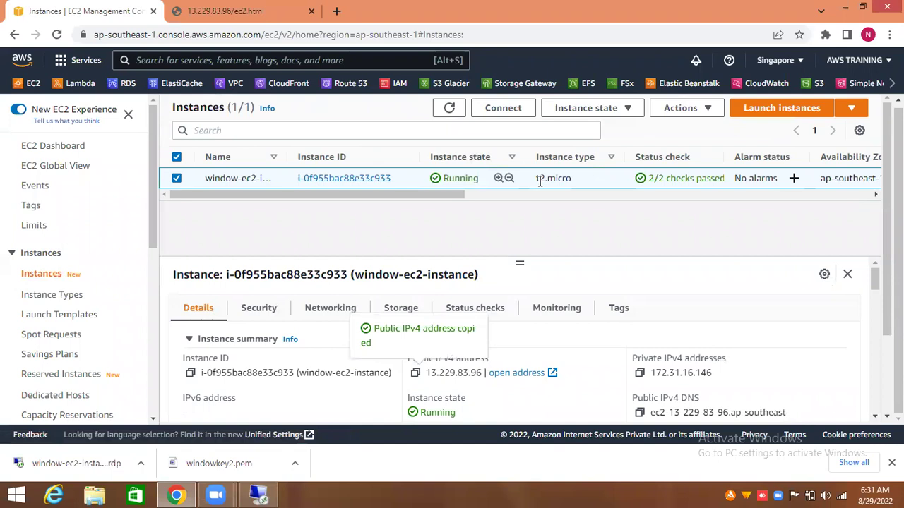
Return to the Remote Desktop session and shut down the Windows server from within the operating system
left_click(260, 494)
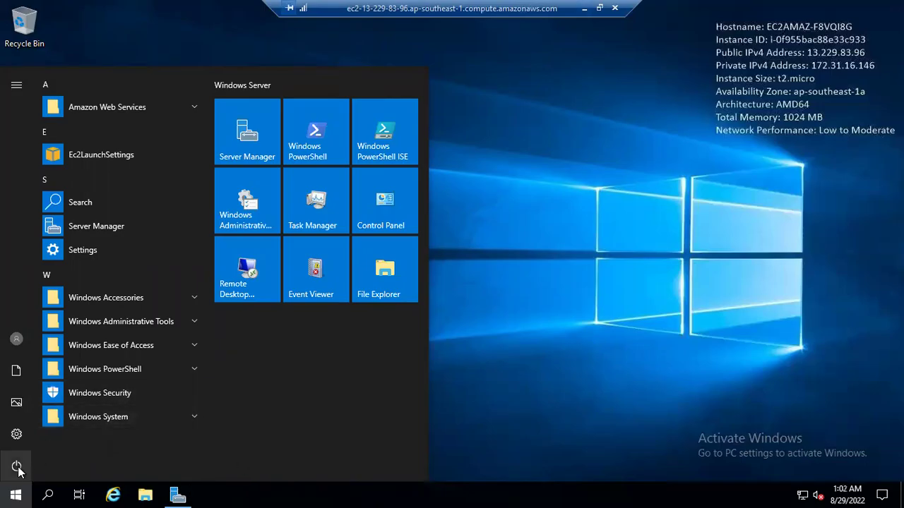
left_click(17, 467)
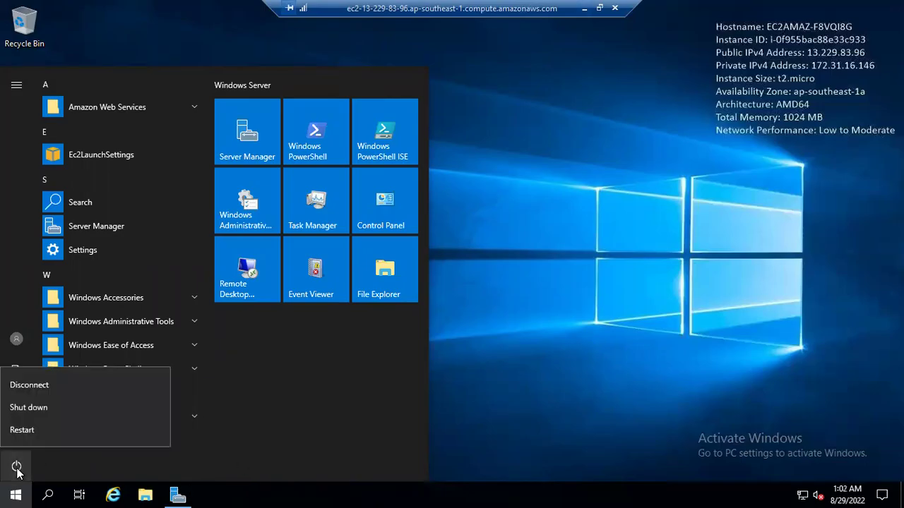
left_click(43, 403)
left_click(192, 432)
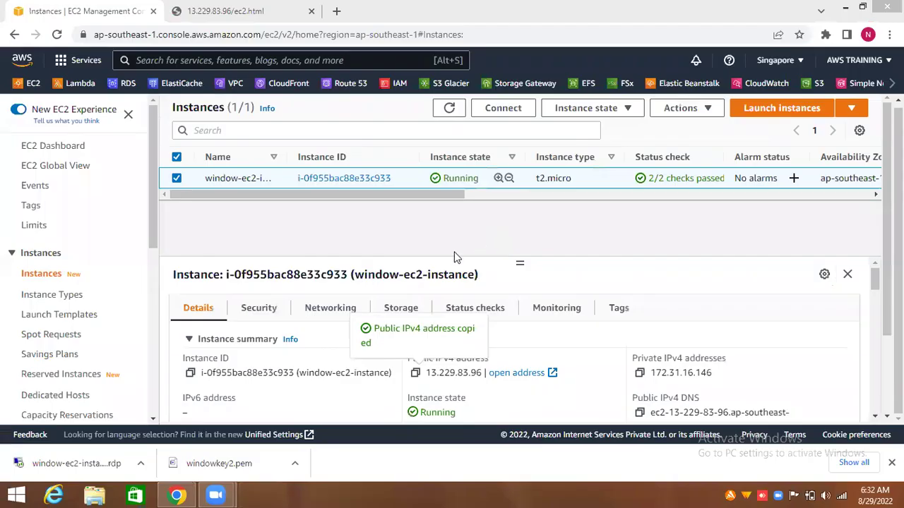
Refresh the EC2 Instances list repeatedly to check the state of the Windows instance
left_click(449, 108)
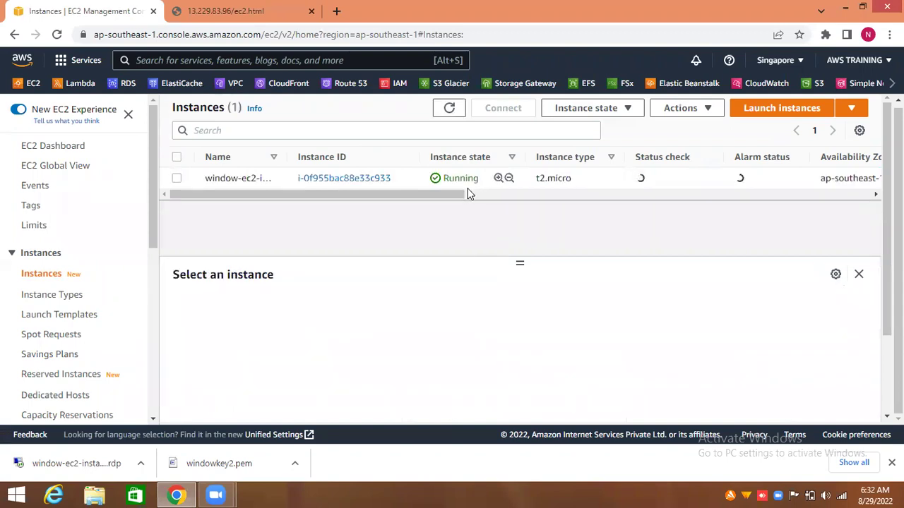
left_click(449, 108)
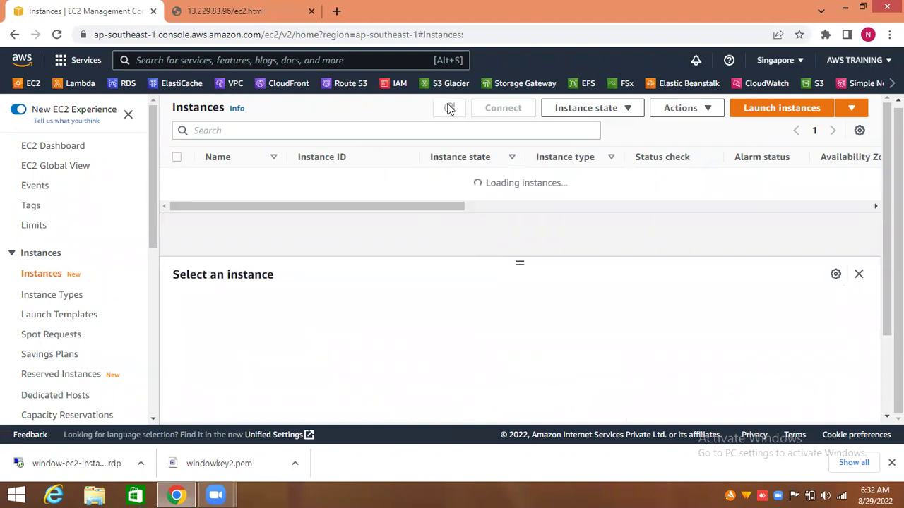
left_click(449, 108)
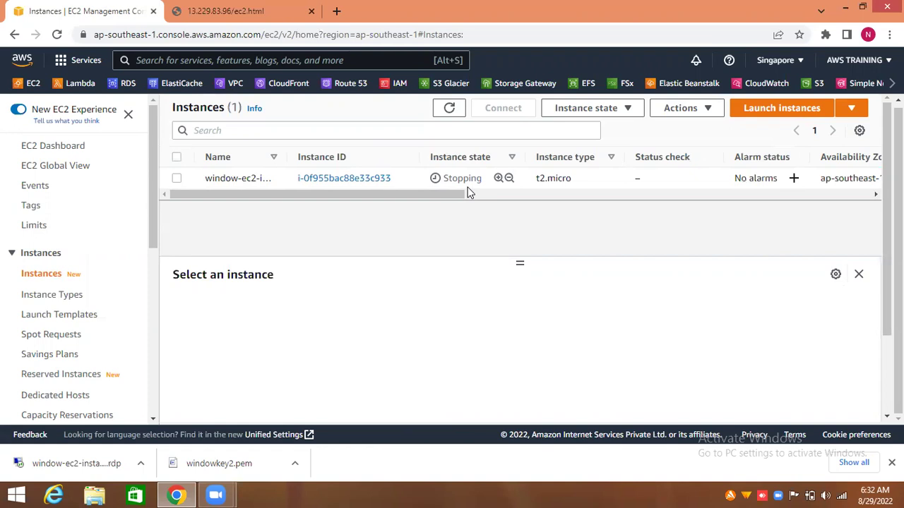
Terminate the Windows EC2 instance window-ec2-instance and refresh the Instances list to check its state
left_click(447, 110)
left_click(176, 178)
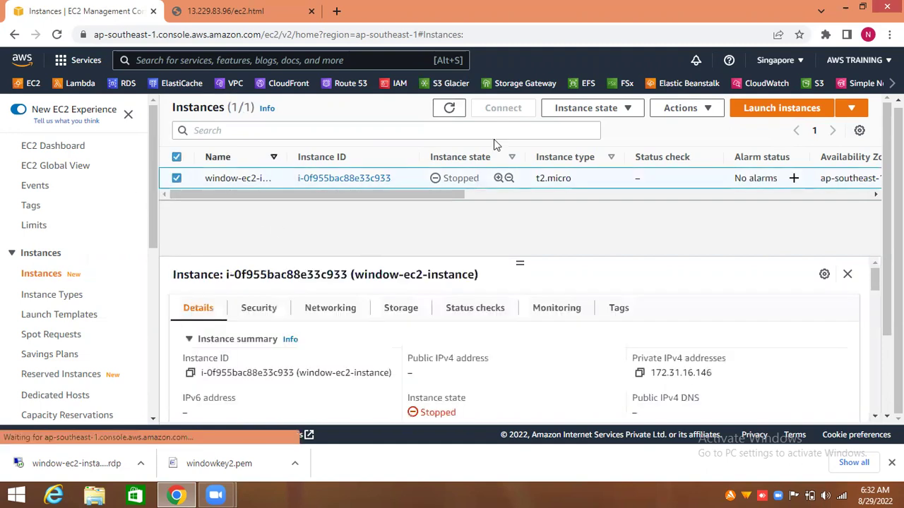
left_click(627, 113)
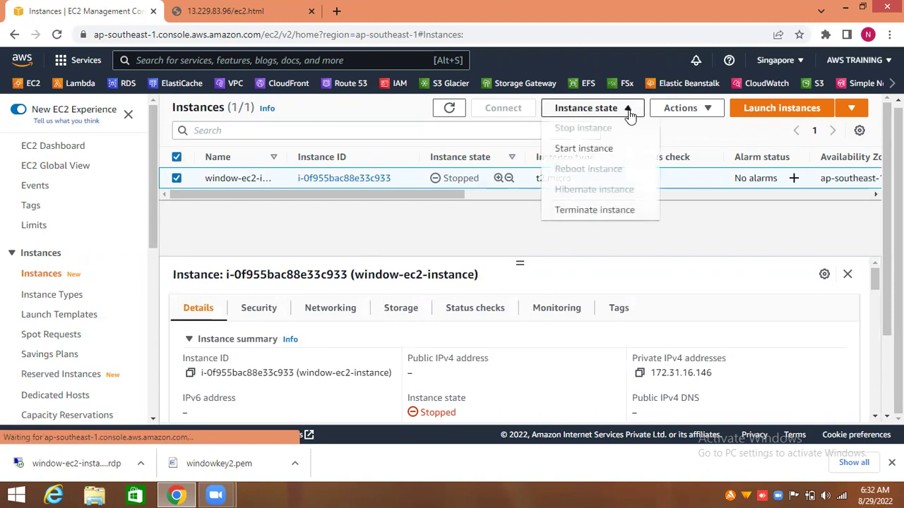
left_click(589, 211)
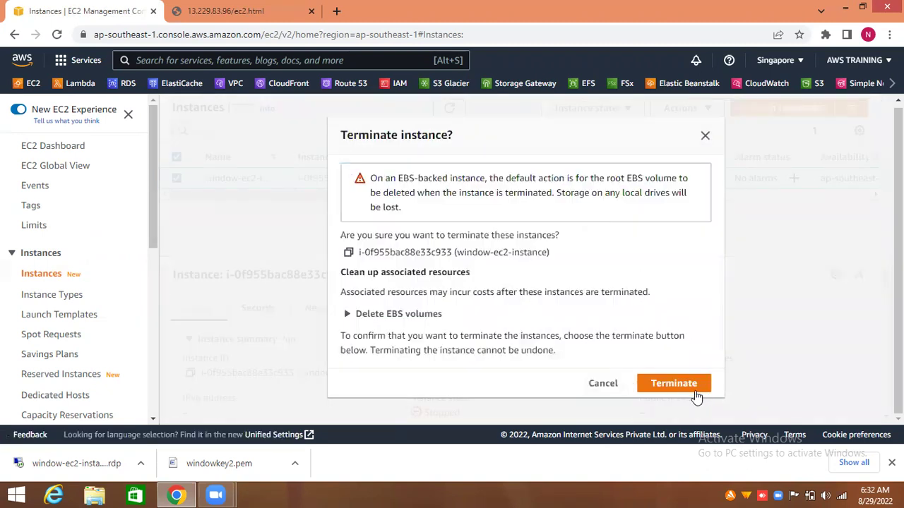
left_click(674, 383)
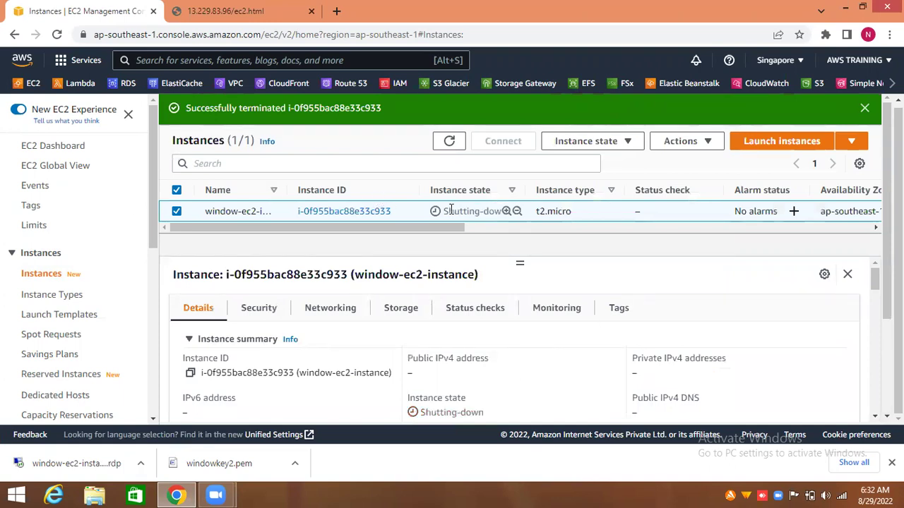
left_click(452, 142)
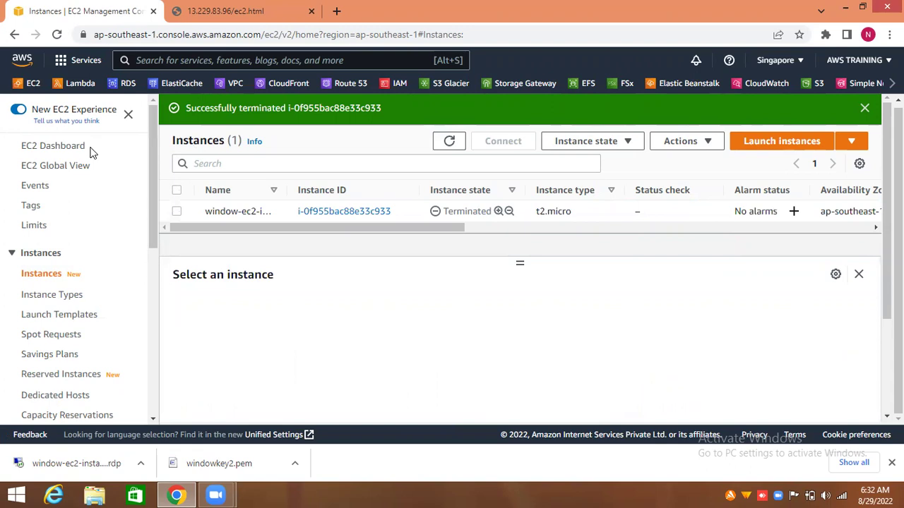
Refresh the resource summary on the EC2 Dashboard, then open and refresh the Volumes list to check for leftover volumes
left_click(60, 152)
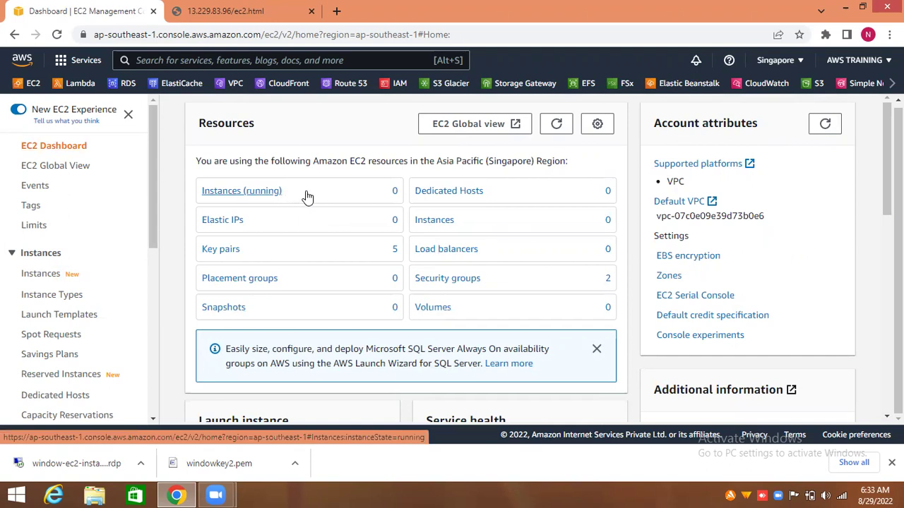
left_click(555, 125)
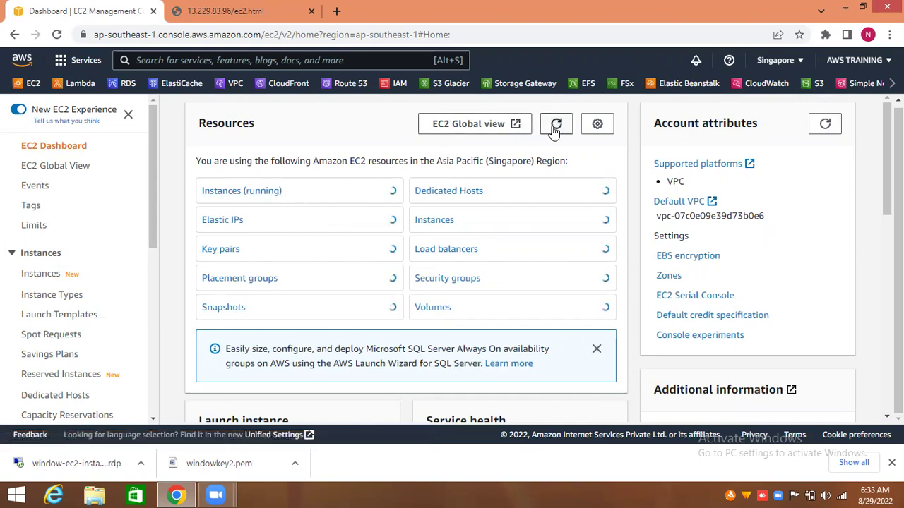
left_click(437, 310)
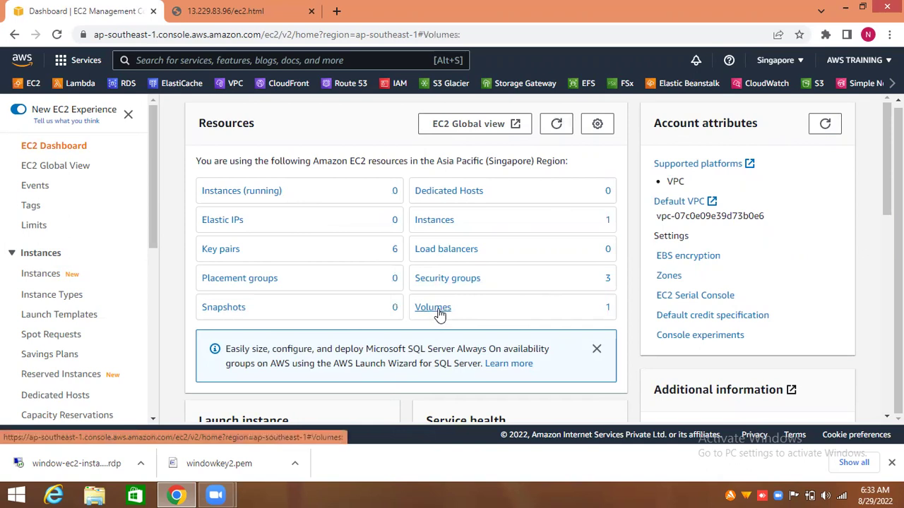
left_click(674, 131)
left_click(671, 134)
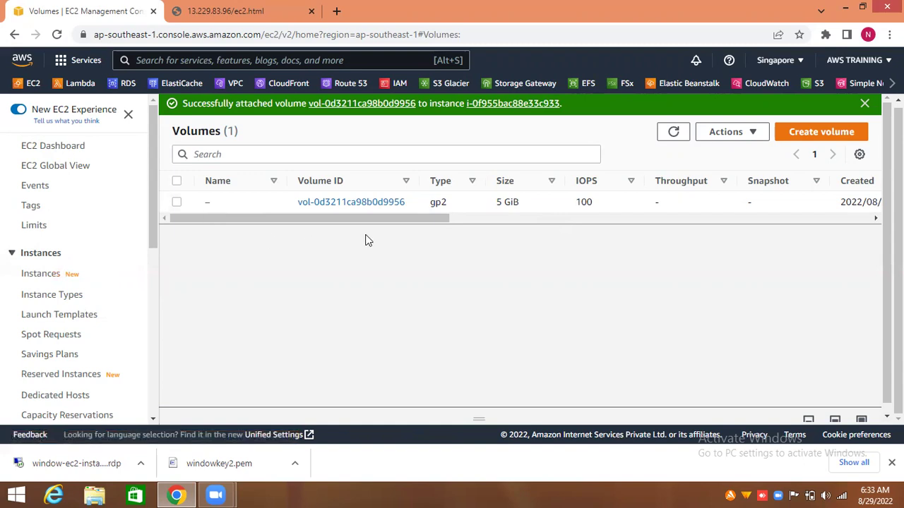
Delete the 5 GiB gp2 EBS volume and confirm the deletion
left_click(176, 202)
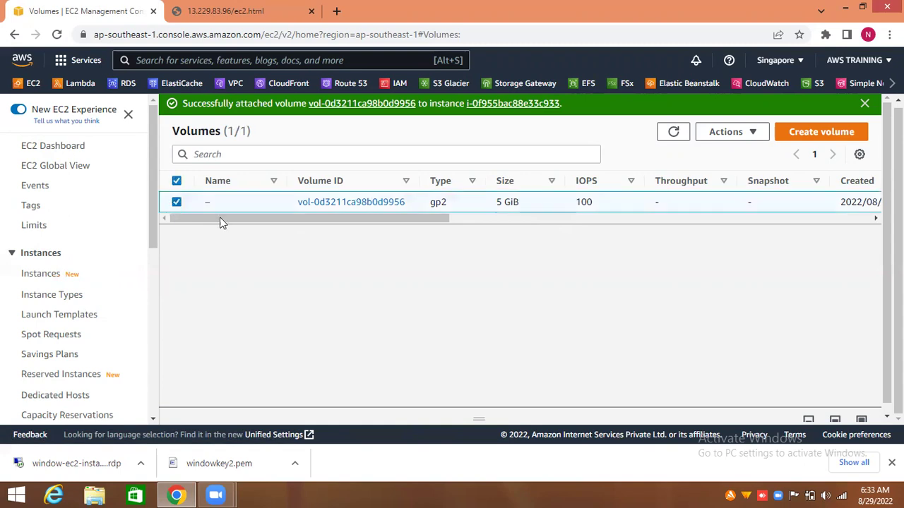
left_click(730, 132)
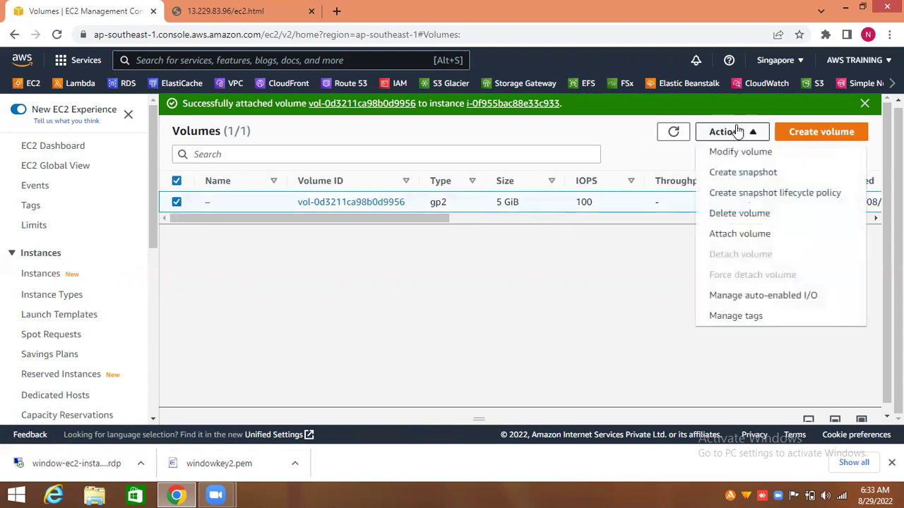
left_click(742, 216)
left_click(696, 336)
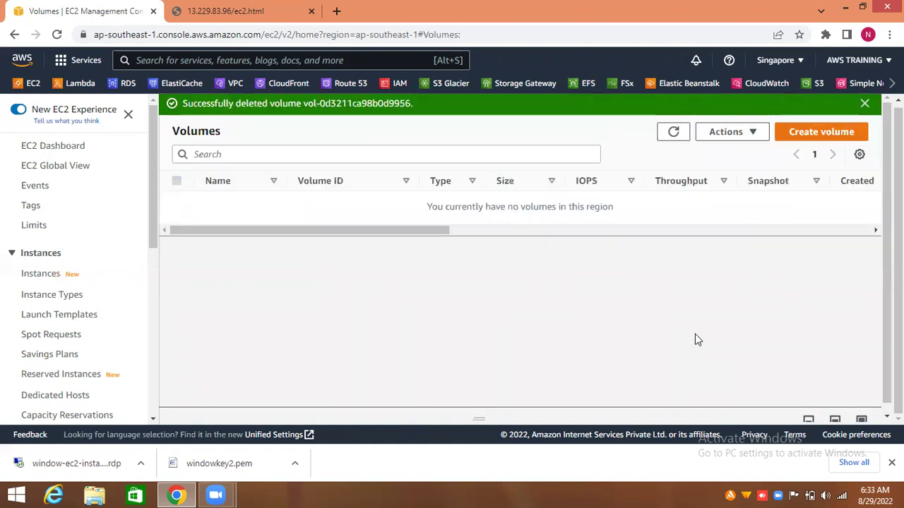
Return to the EC2 Dashboard and refresh the resource summary repeatedly to check the remaining instances and volumes
left_click(55, 150)
left_click(559, 123)
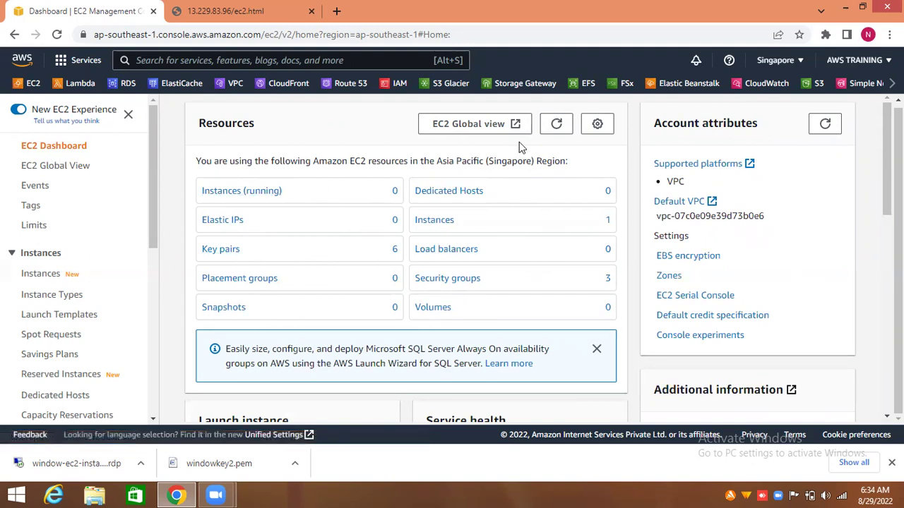
left_click(557, 123)
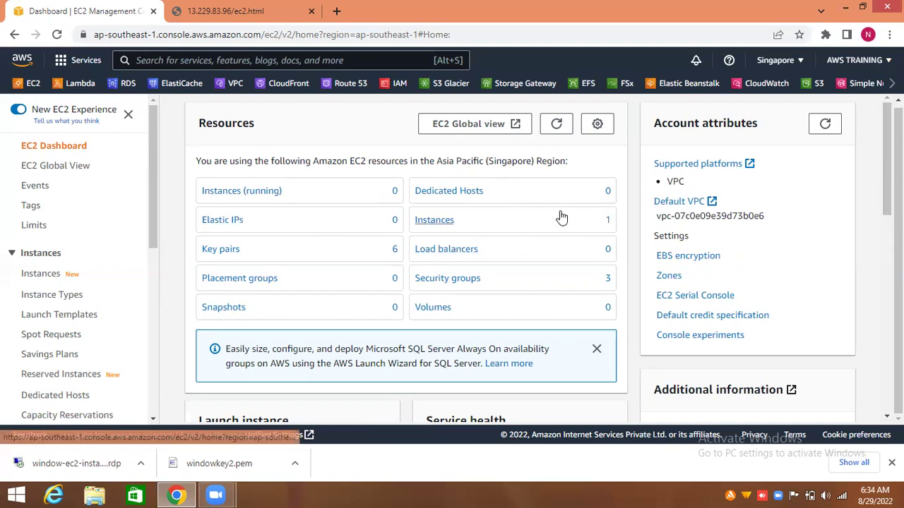
left_click(557, 124)
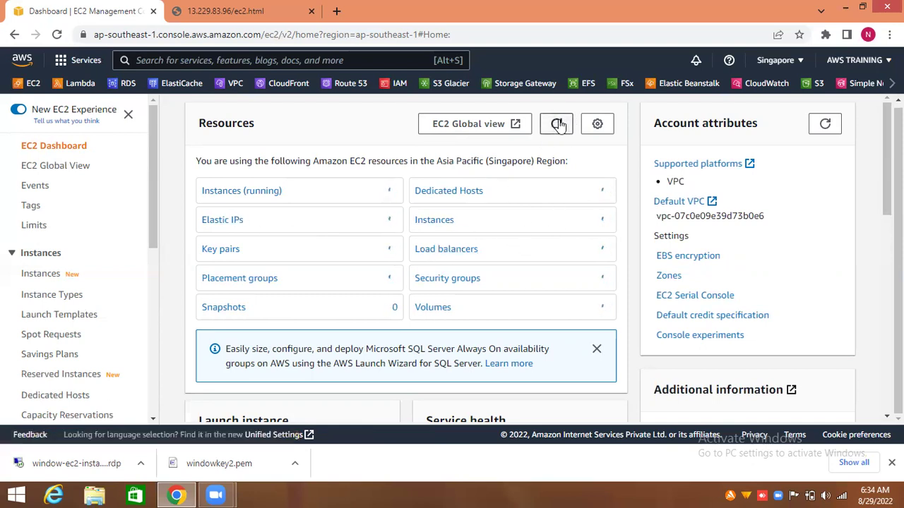